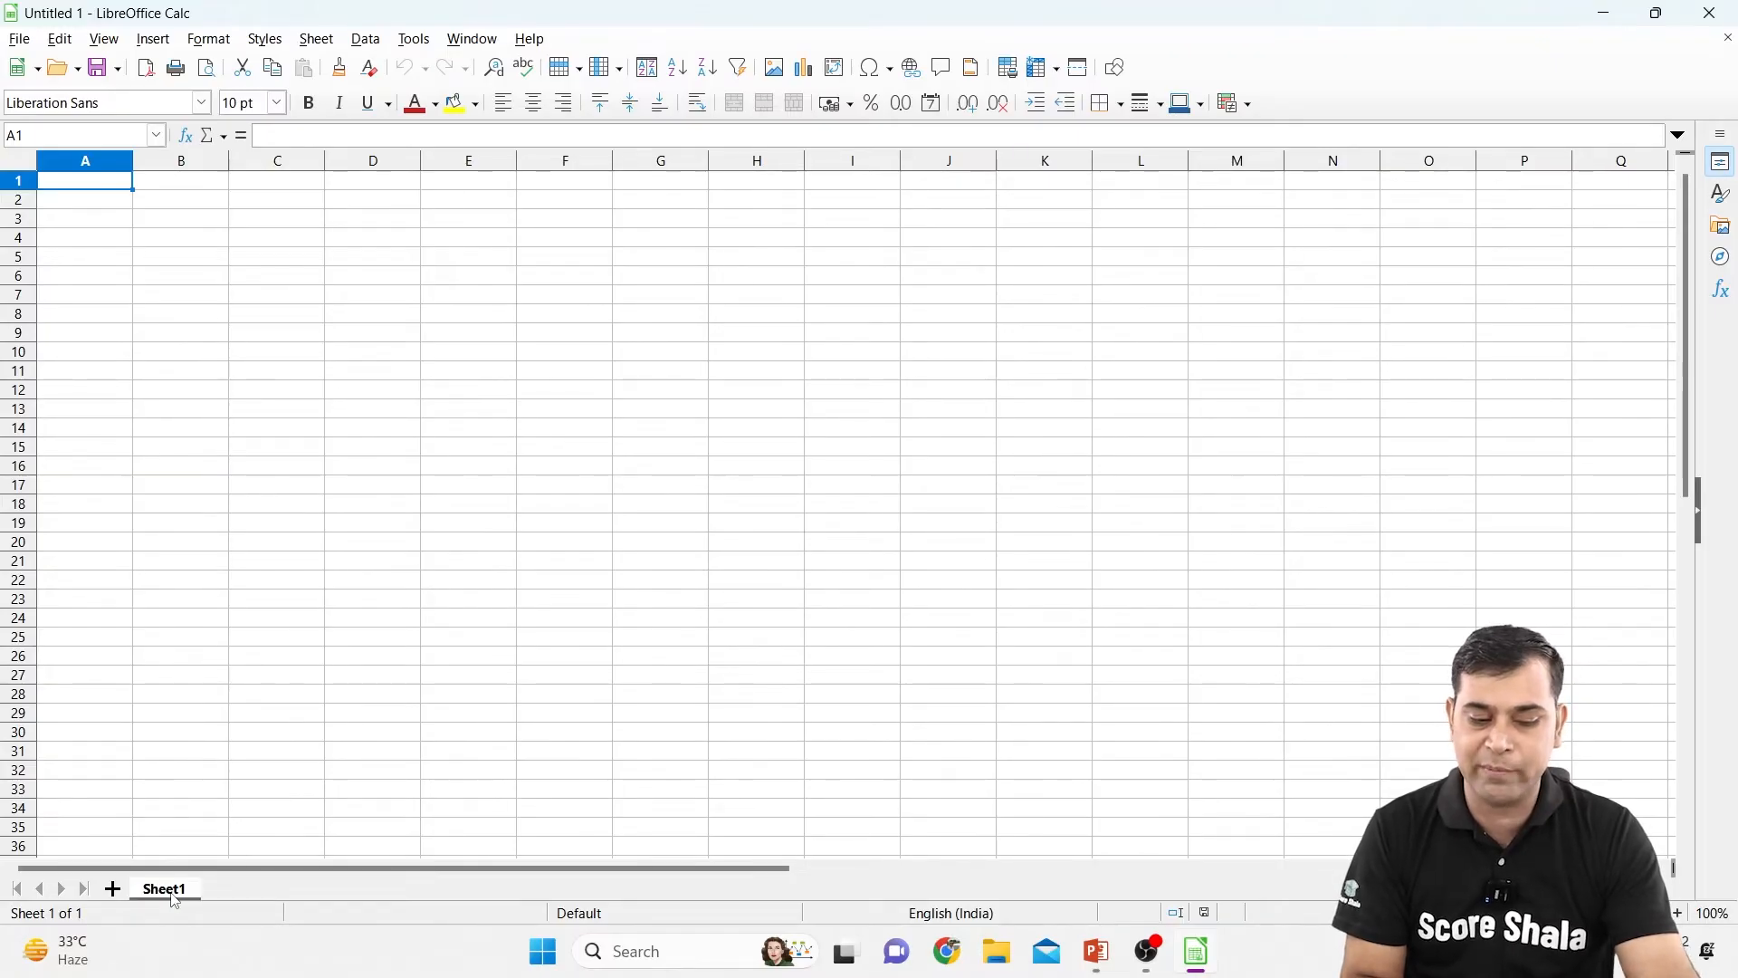
Add three new sheets to the spreadsheet after Sheet1
{"action": "left_click", "coordinate": [112, 891]}
{"action": "left_click", "coordinate": [112, 890]}
{"action": "left_click", "coordinate": [113, 891]}
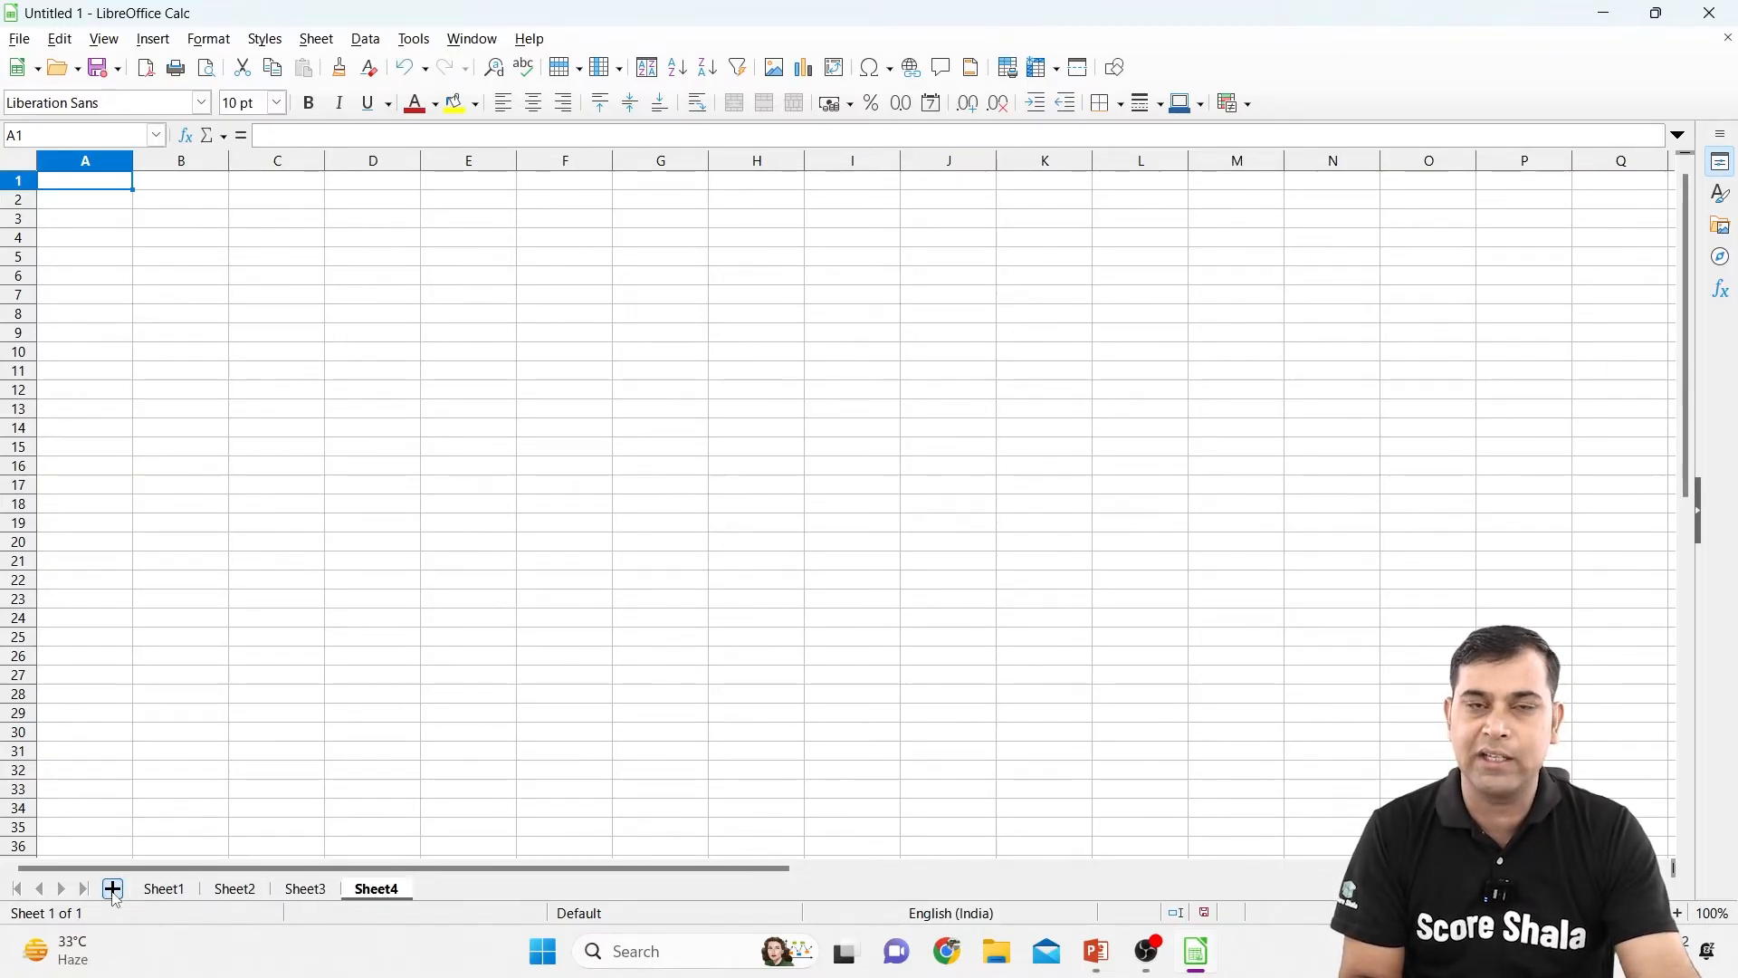
{"action": "left_click", "coordinate": [165, 892]}
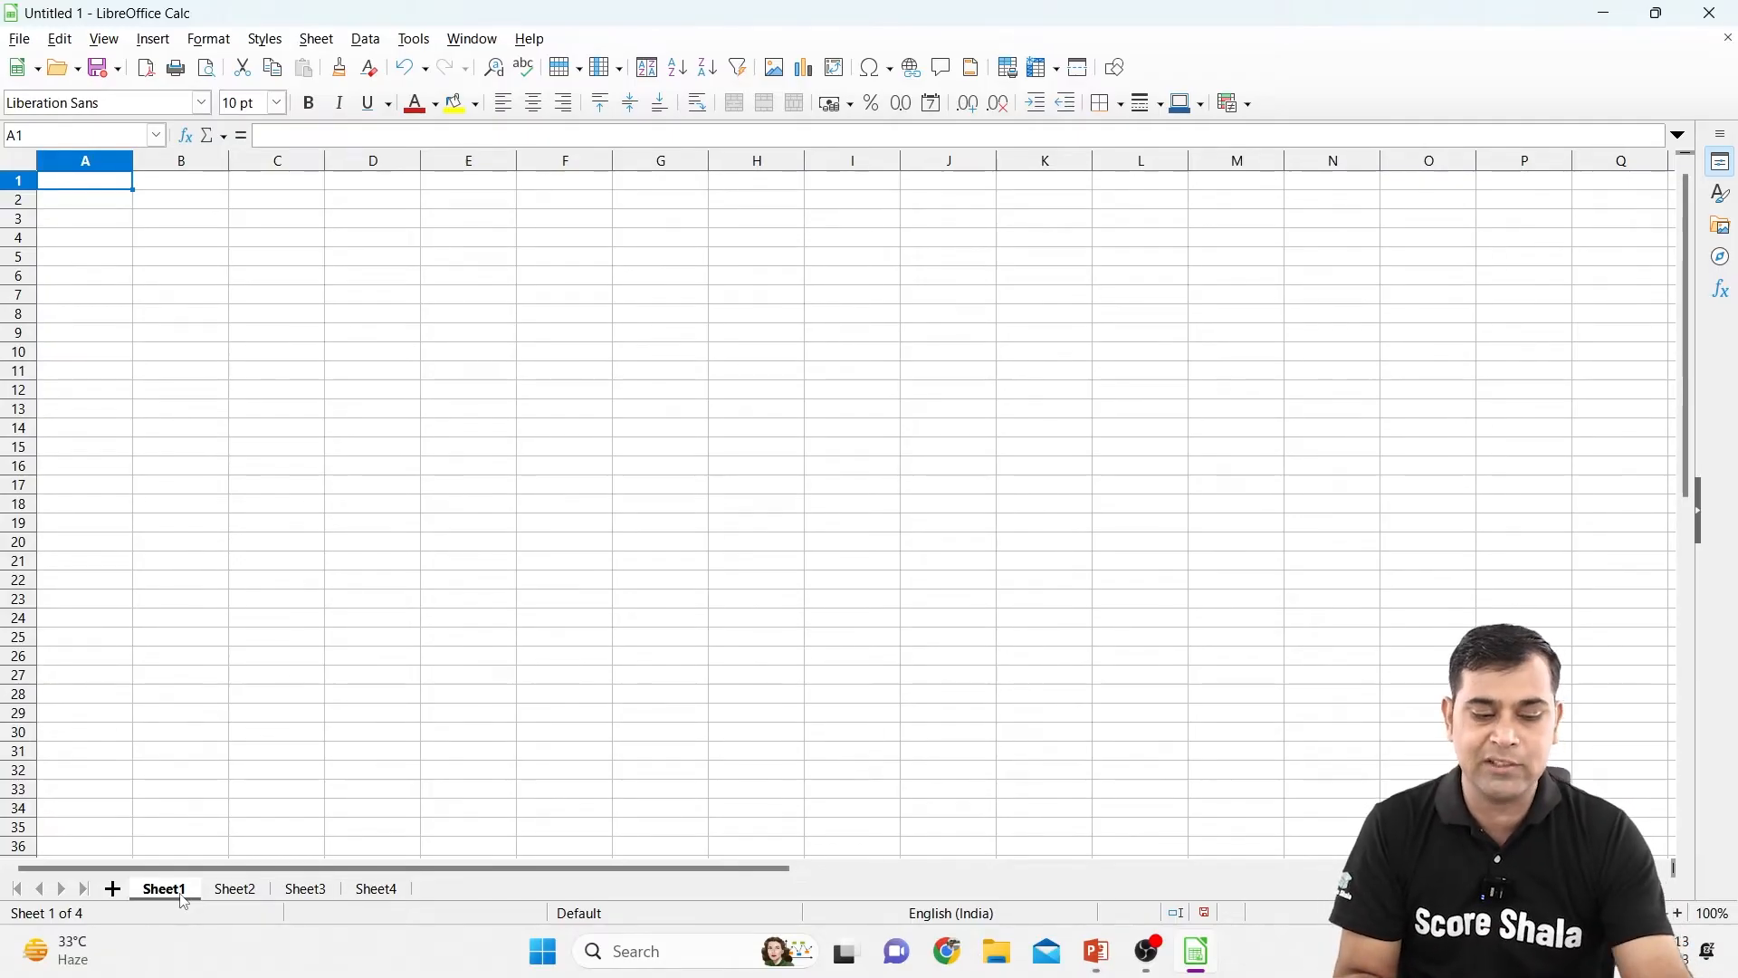
{"action": "double_click", "coordinate": [183, 900]}
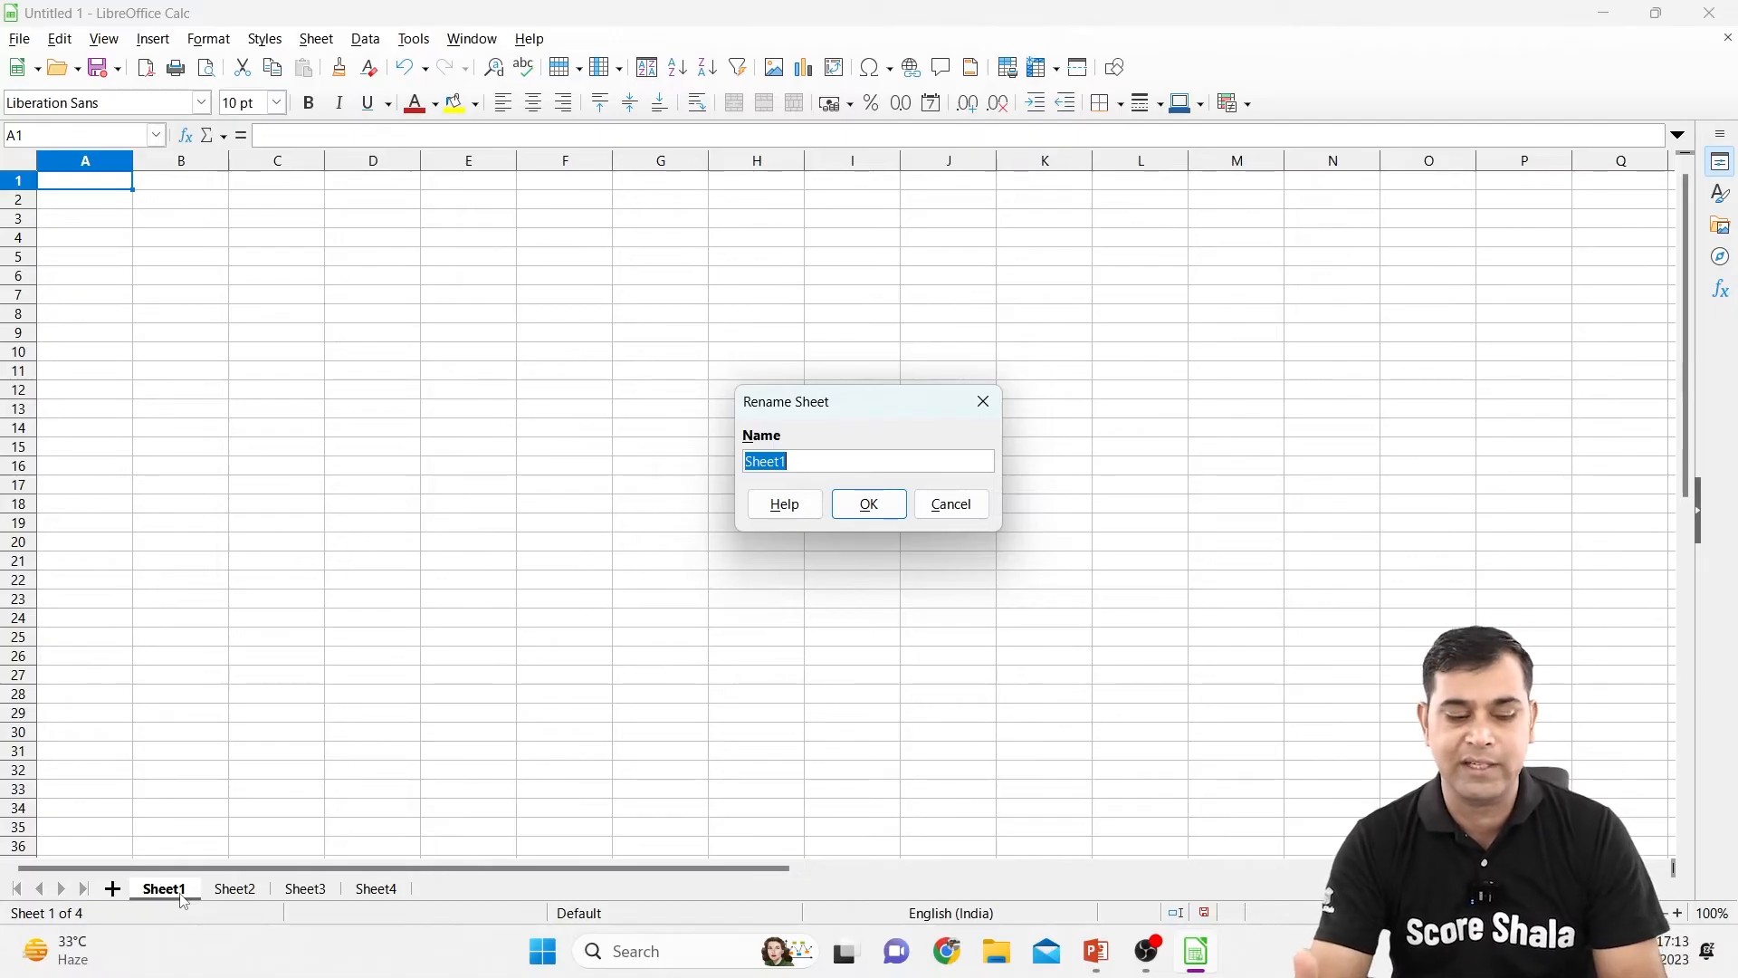
{"action": "key", "text": "Escape"}
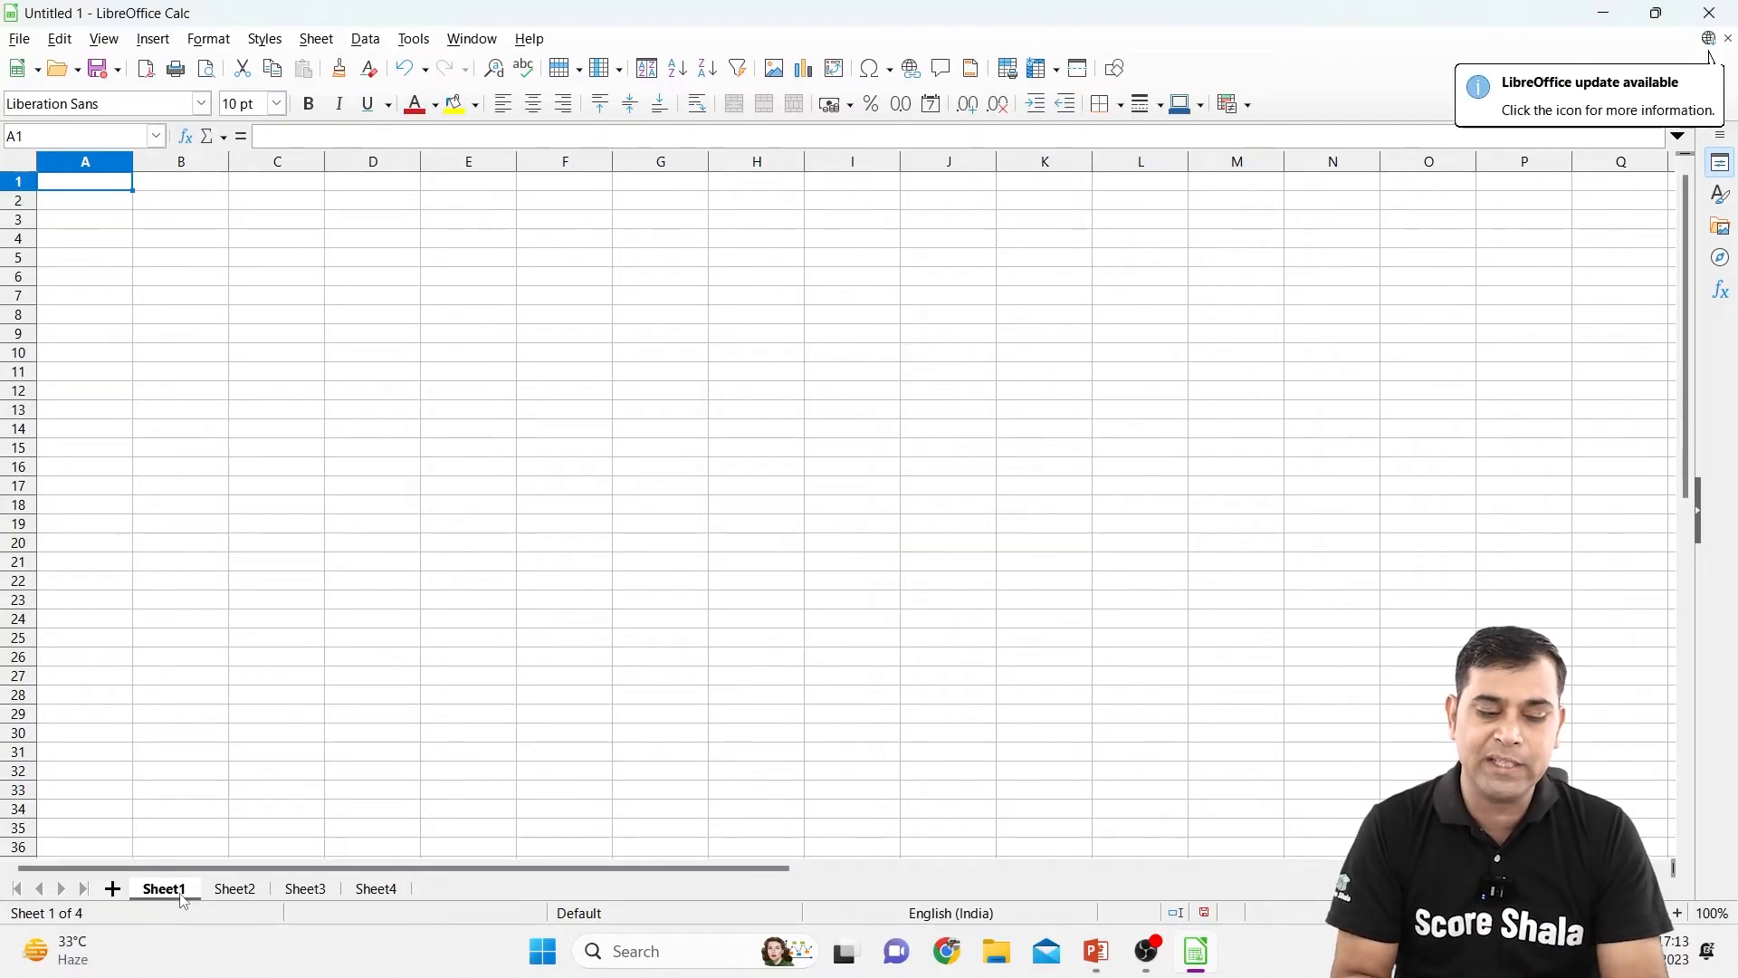
{"action": "double_click", "coordinate": [172, 891]}
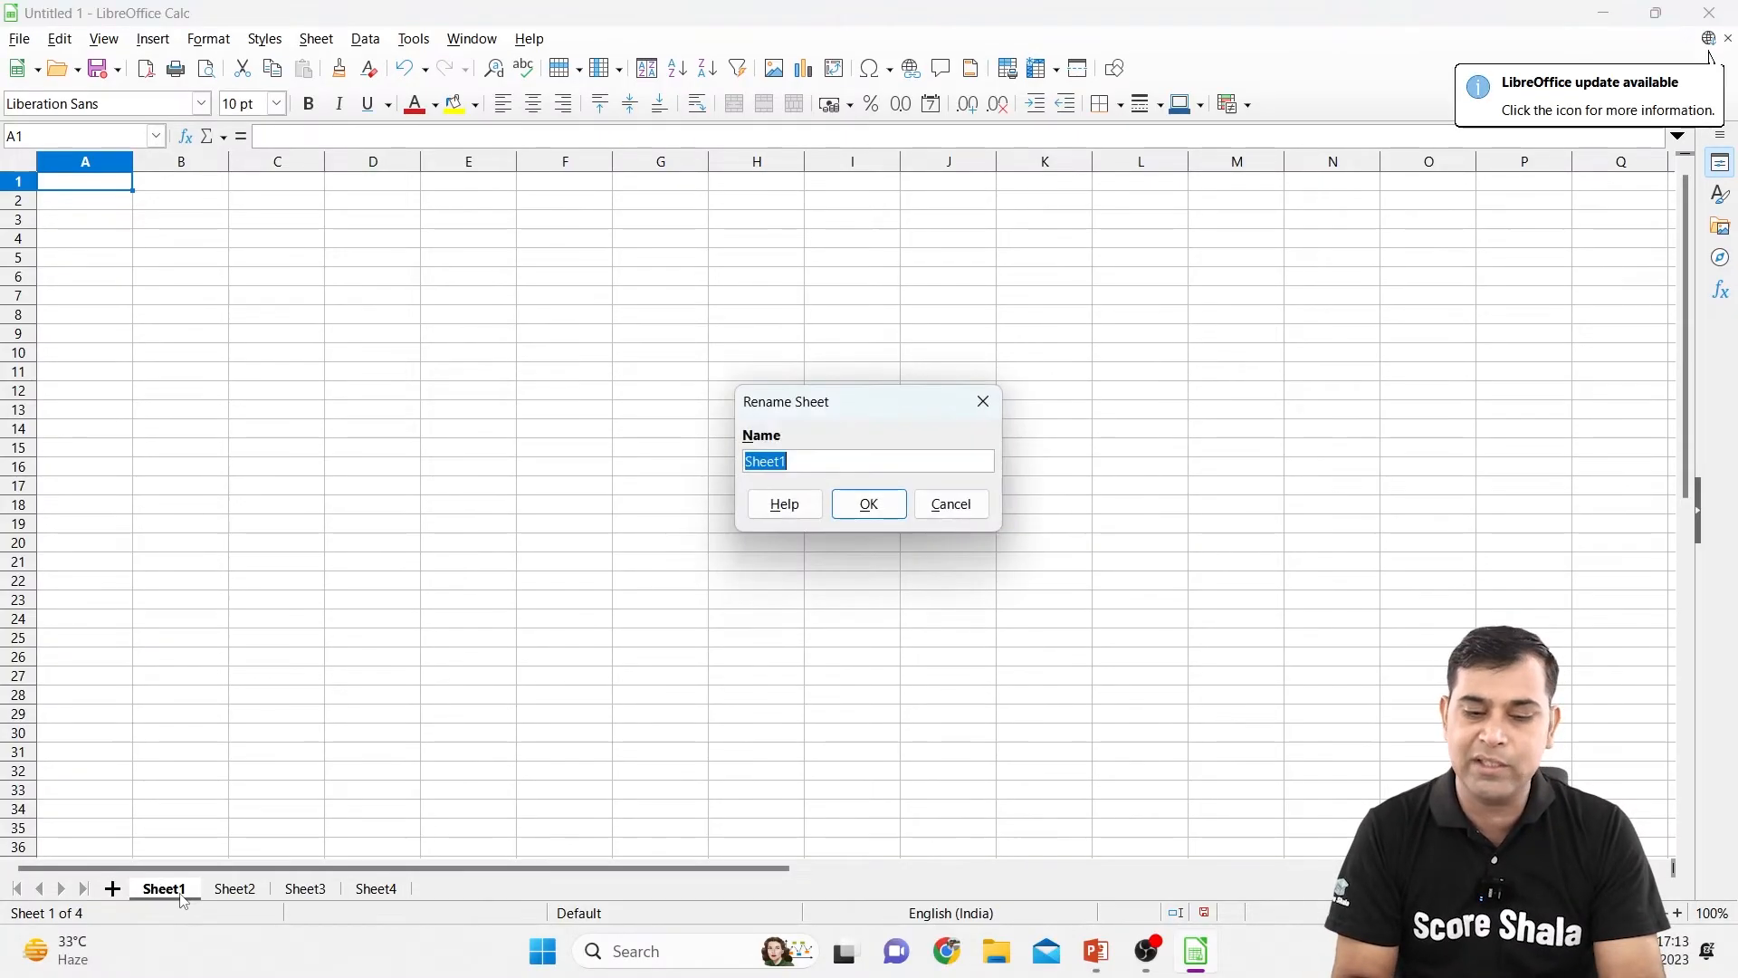
{"action": "key", "text": "Escape"}
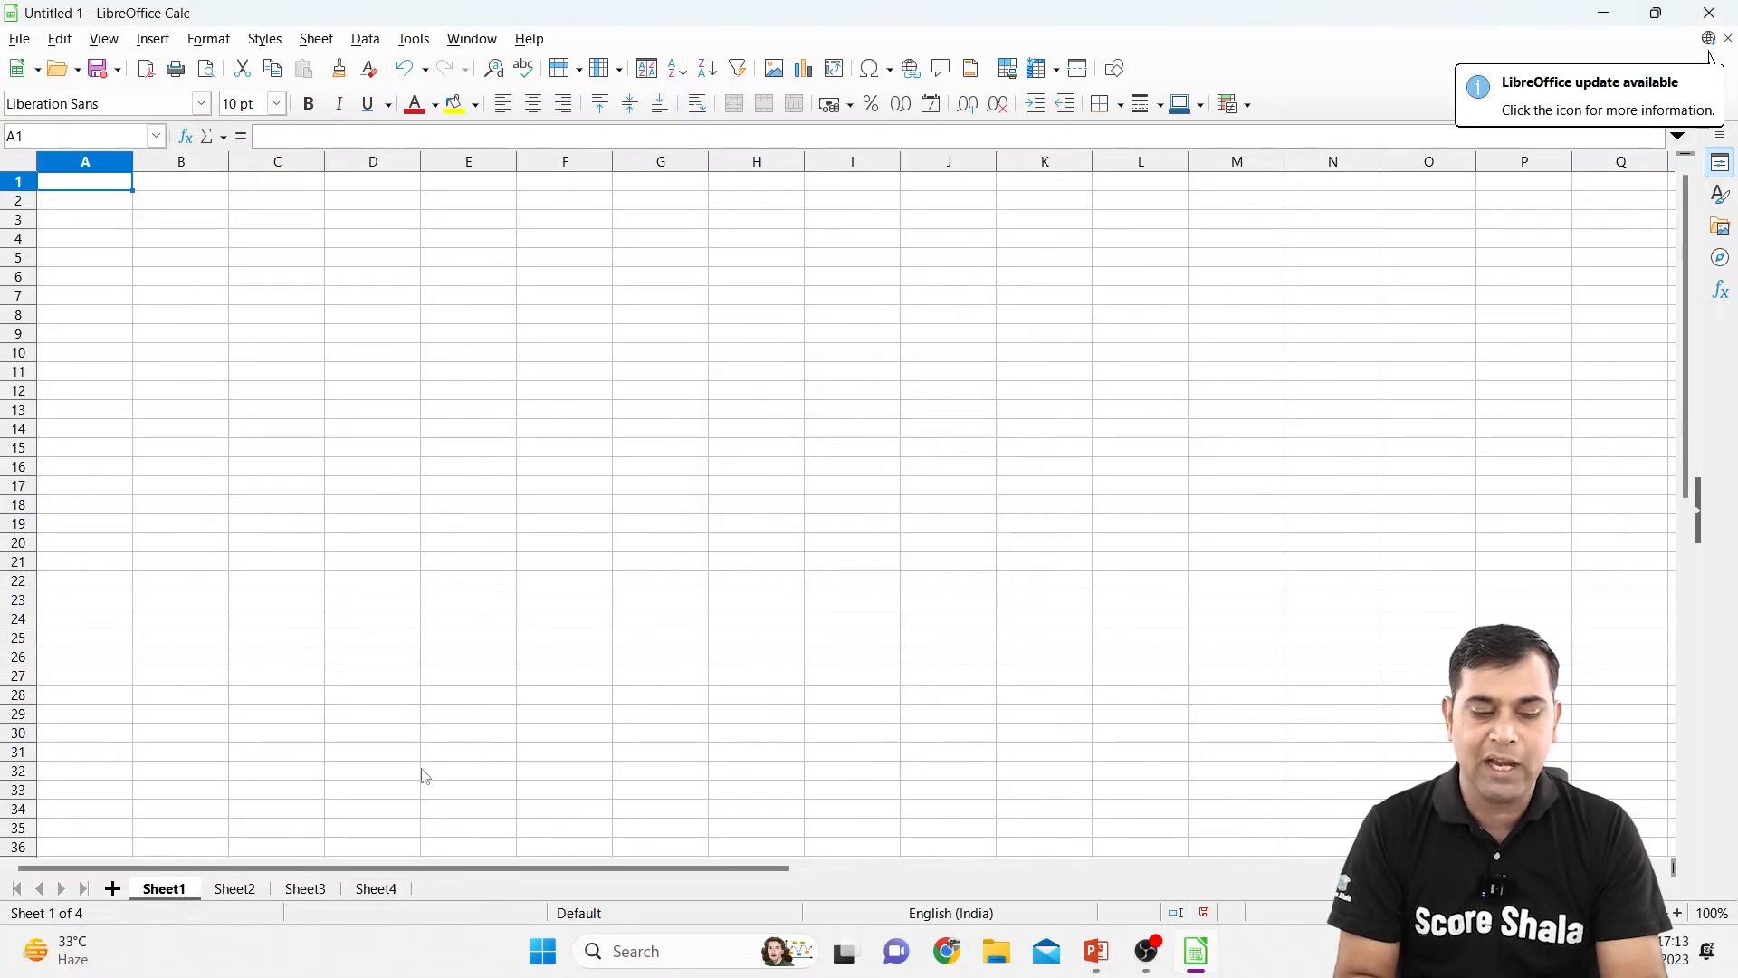
{"action": "right_click", "coordinate": [160, 900]}
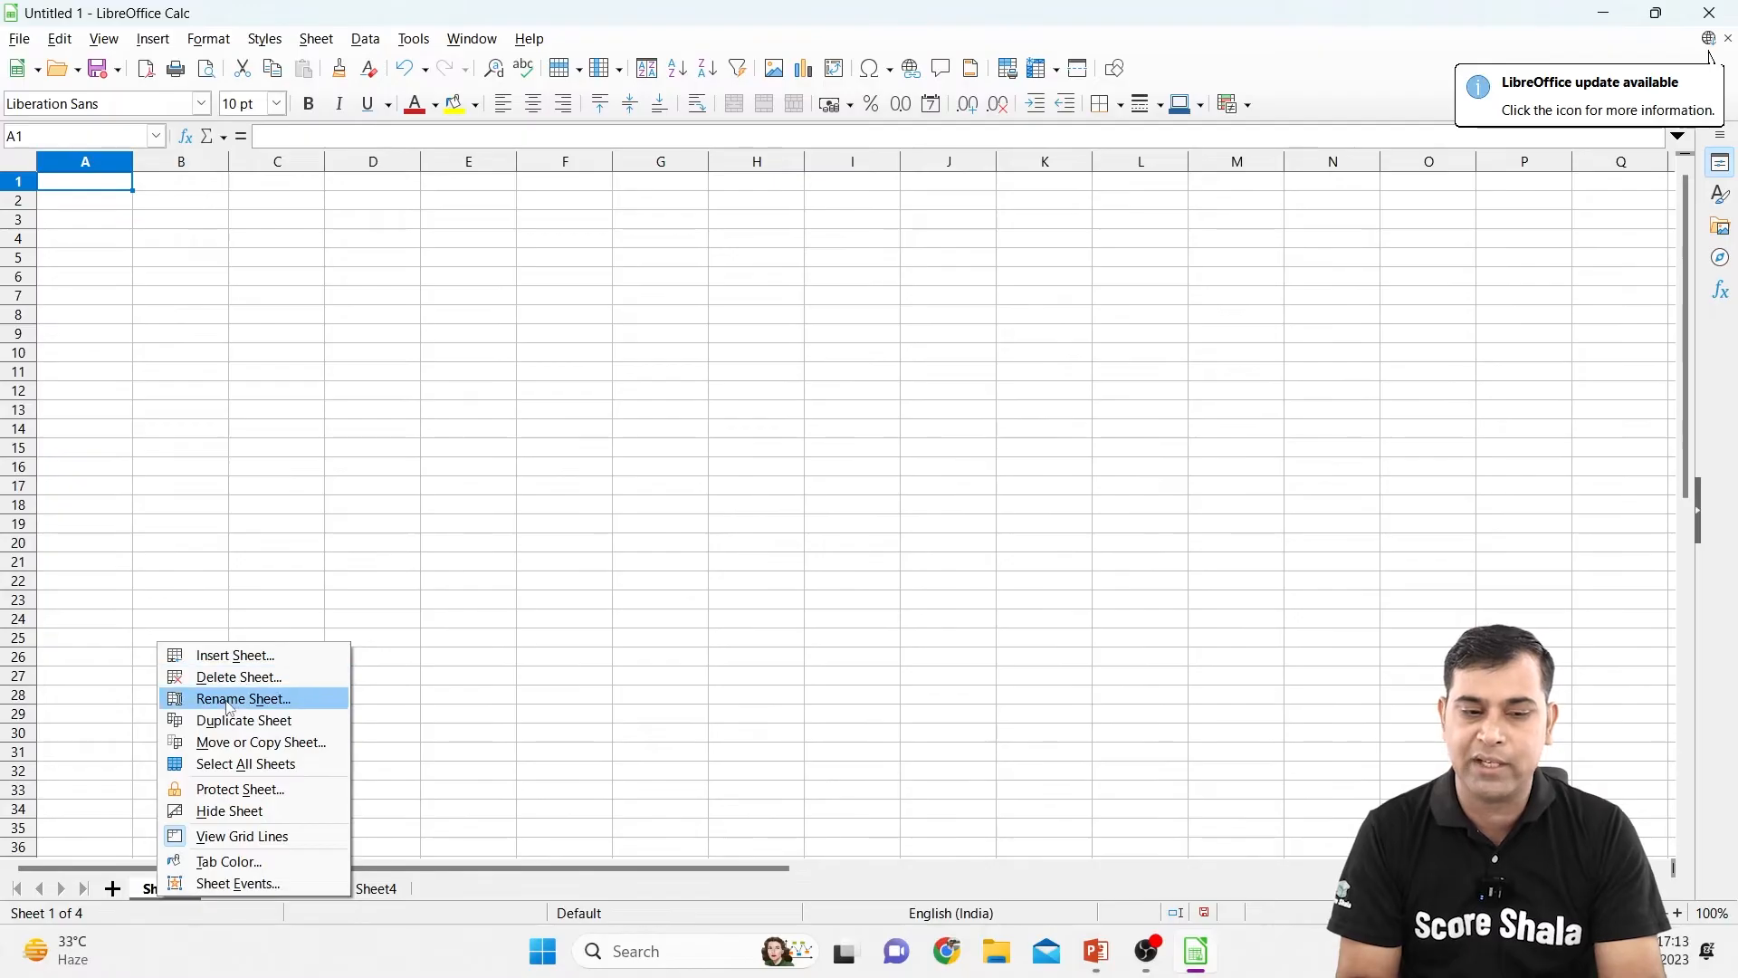
{"action": "left_click", "coordinate": [484, 419]}
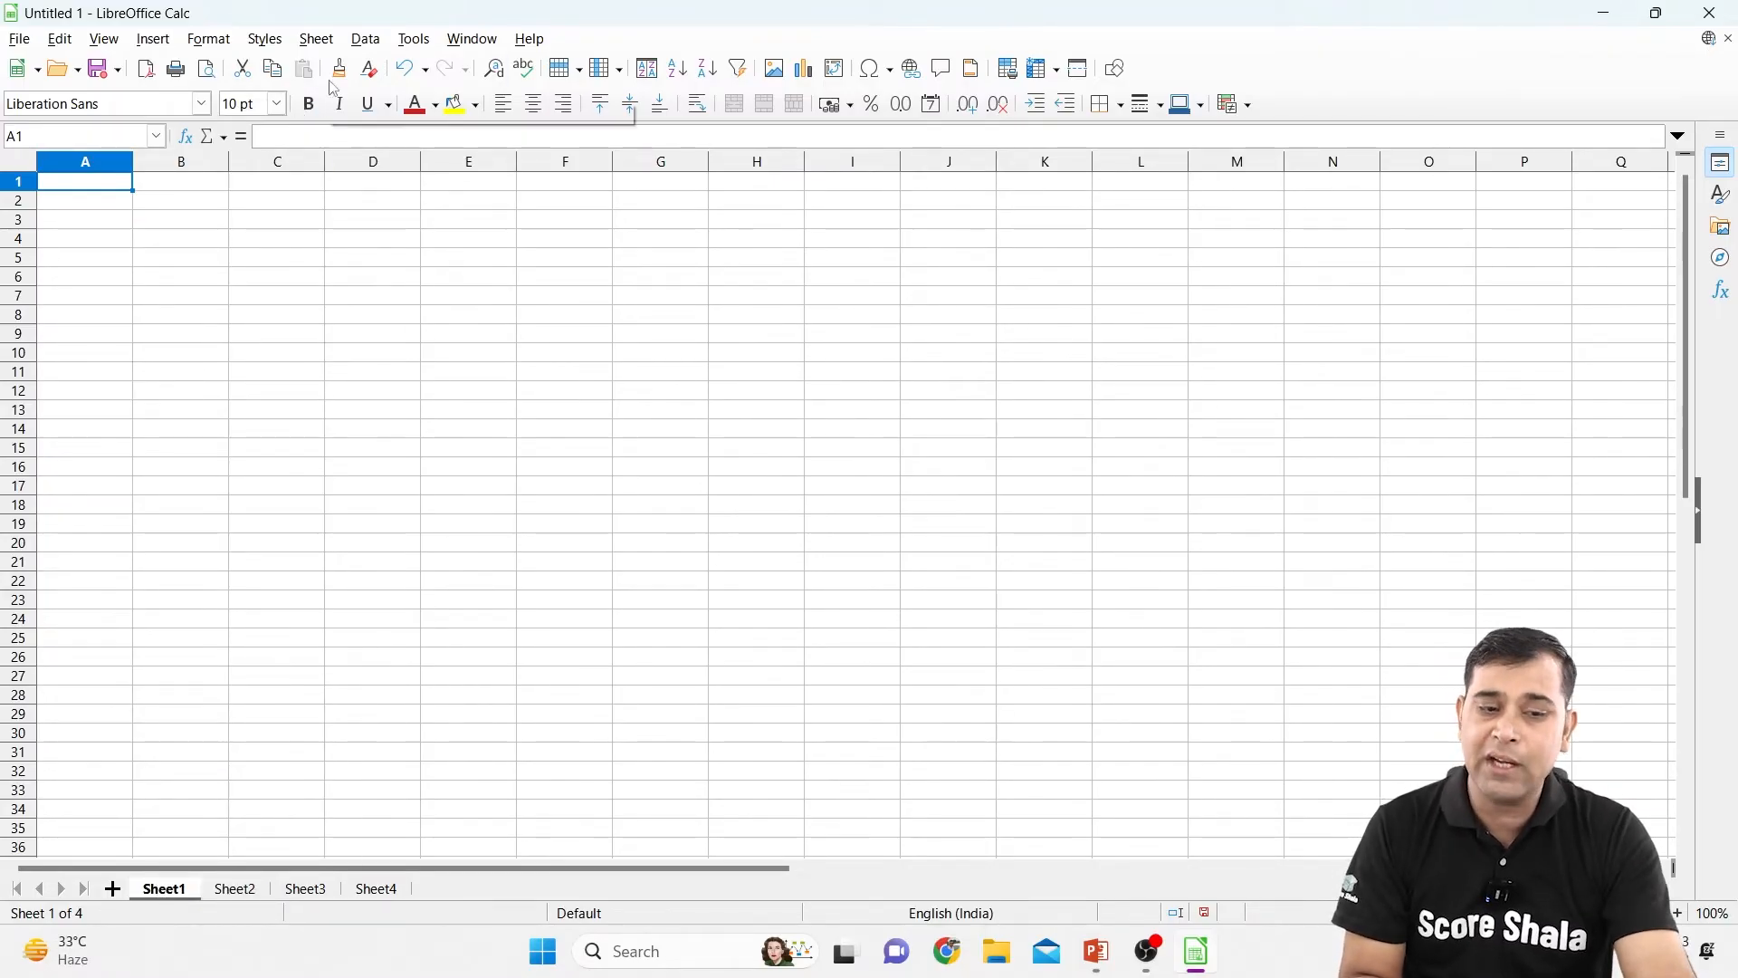
Rename Sheet1 as April
{"action": "left_click", "coordinate": [318, 41]}
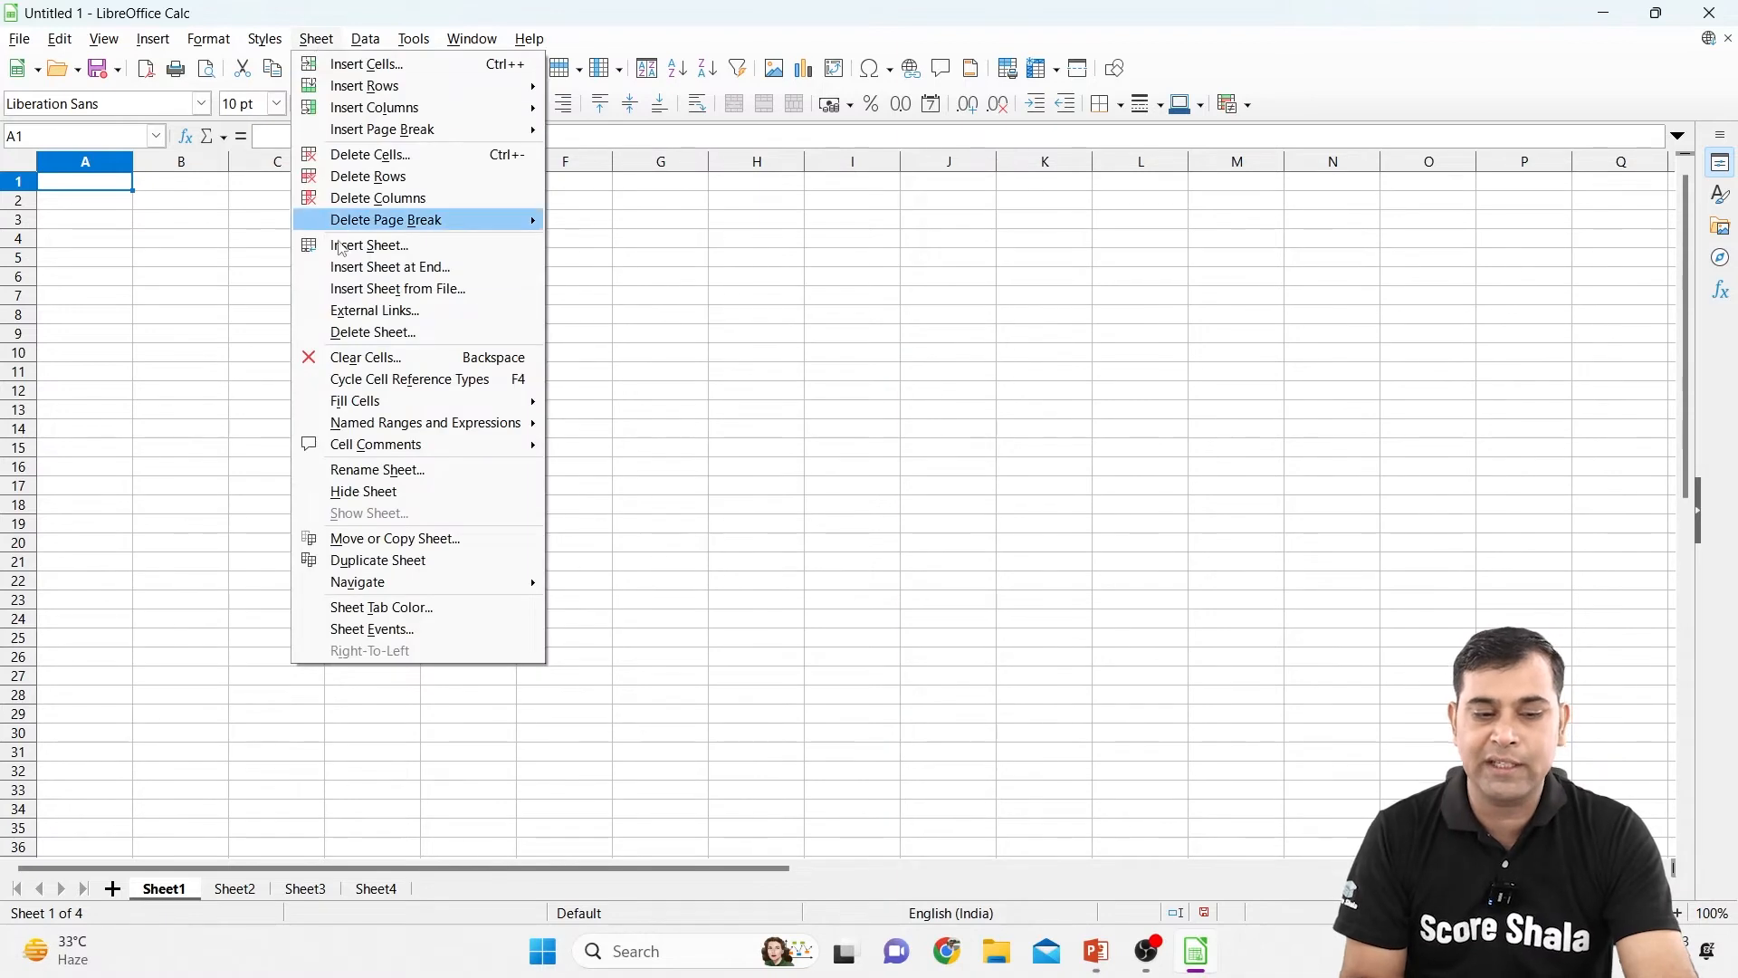
{"action": "mouse_move", "coordinate": [339, 405]}
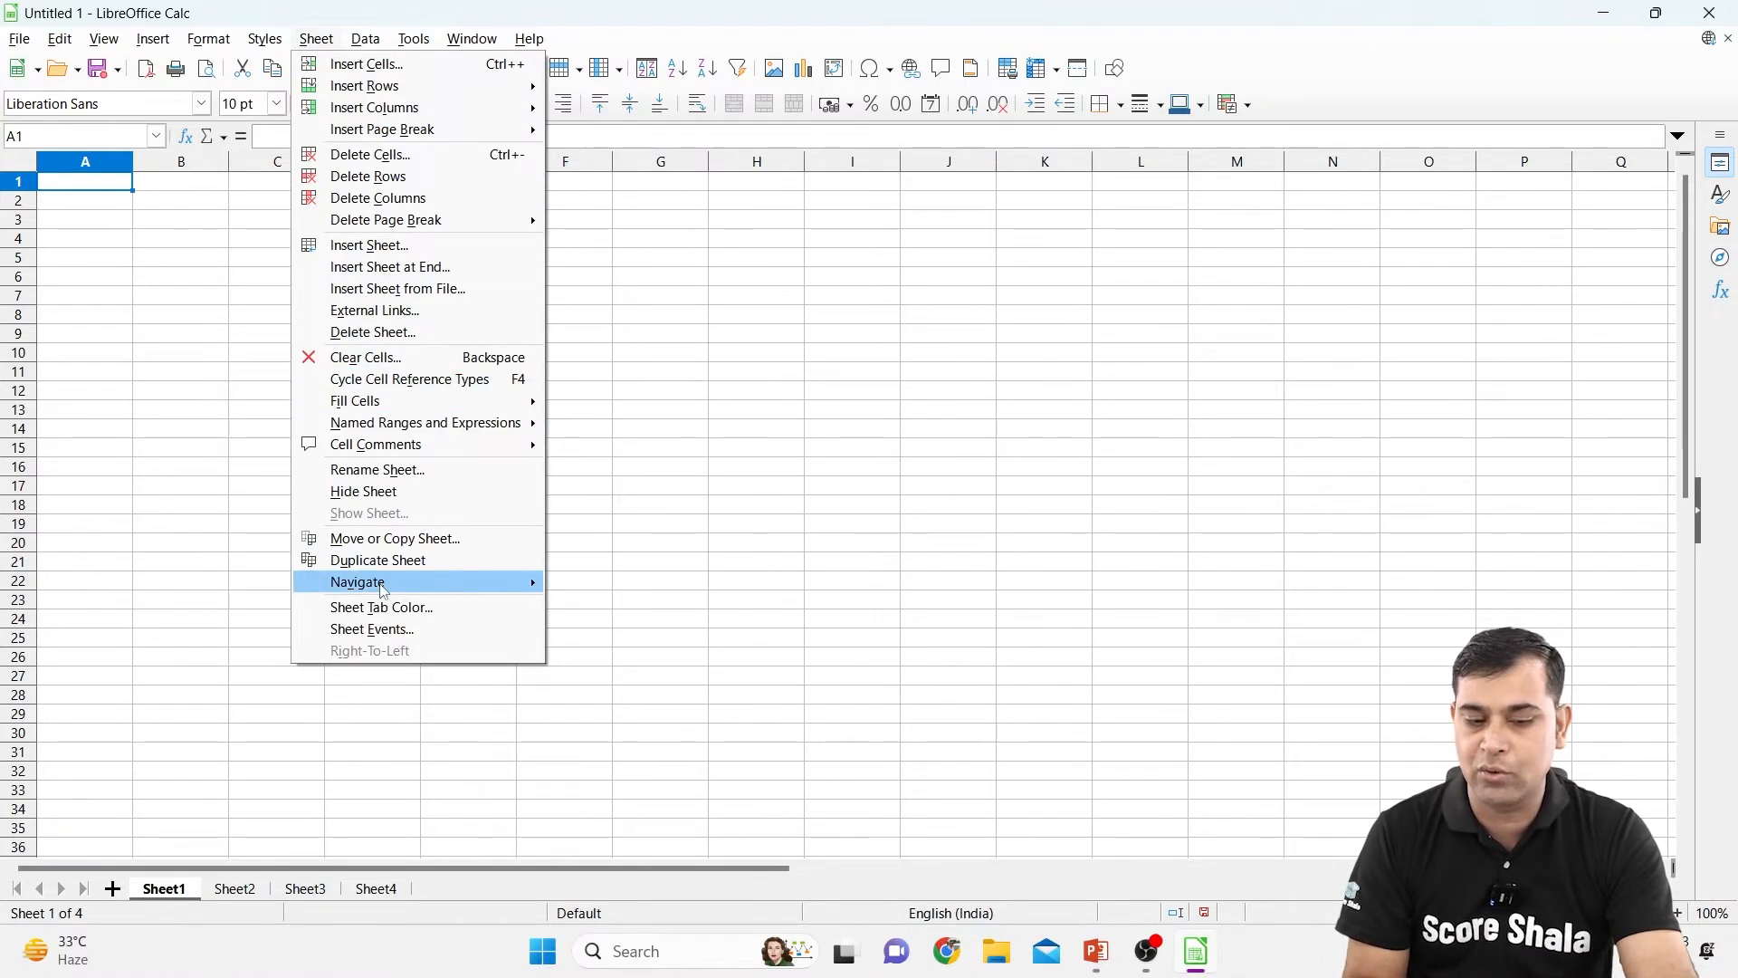
{"action": "left_click", "coordinate": [371, 470]}
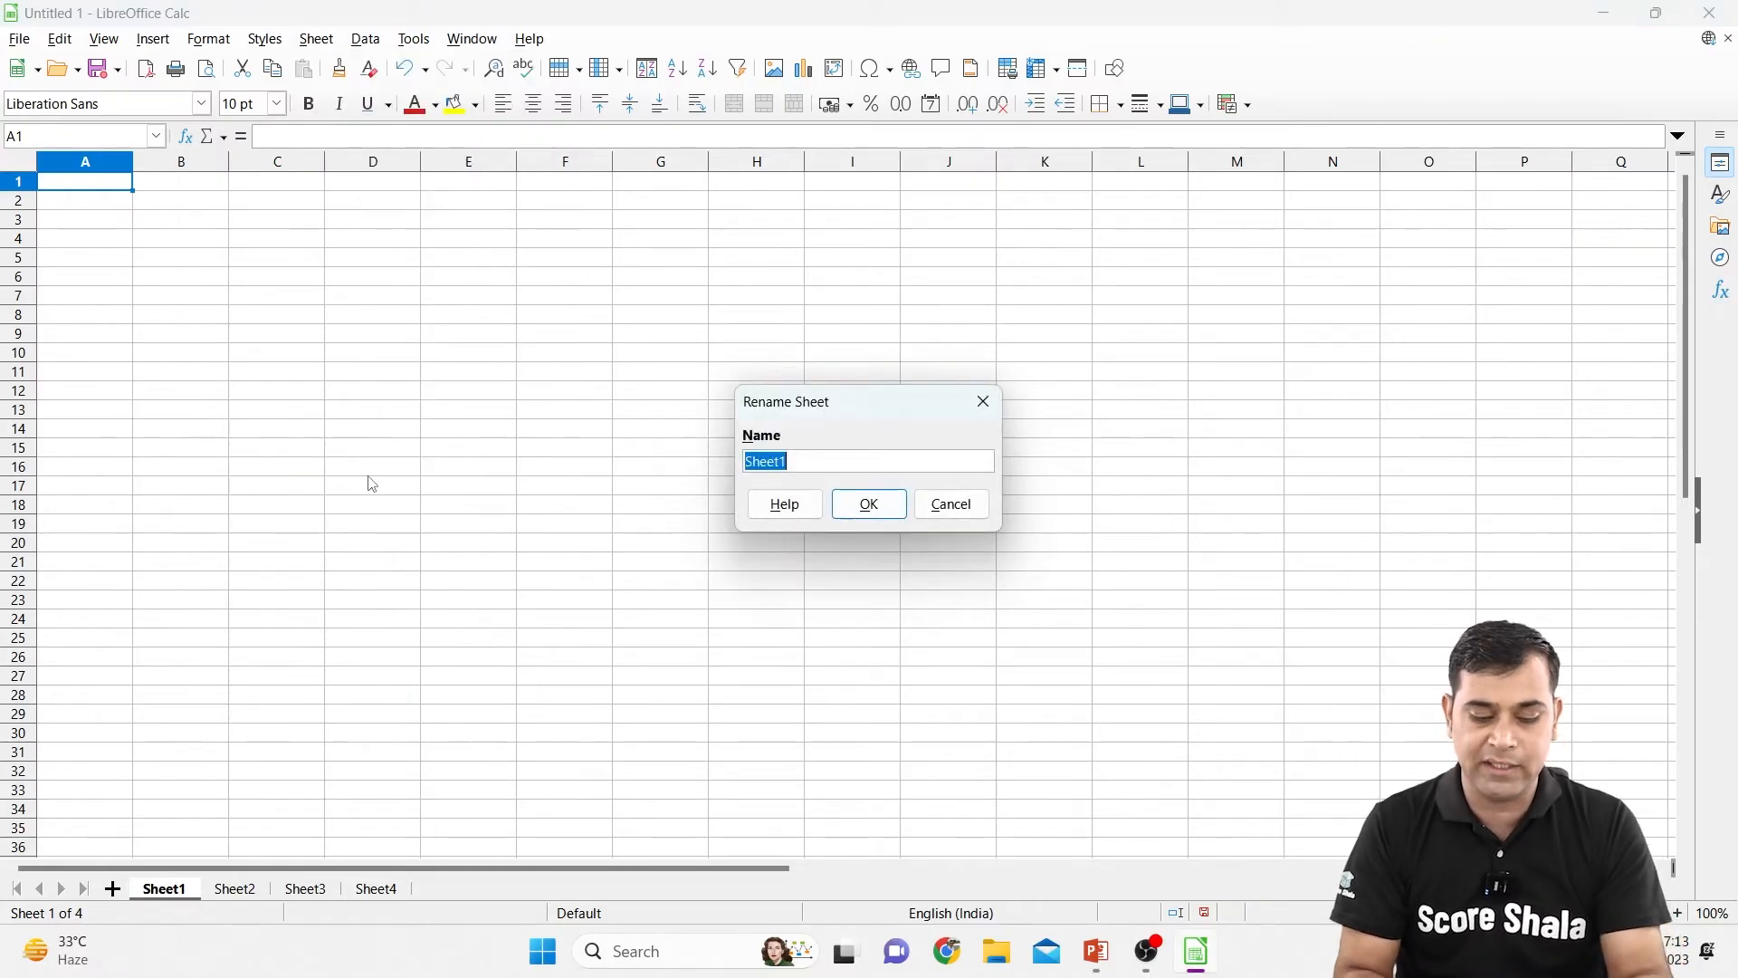
{"action": "type", "text": "April"}
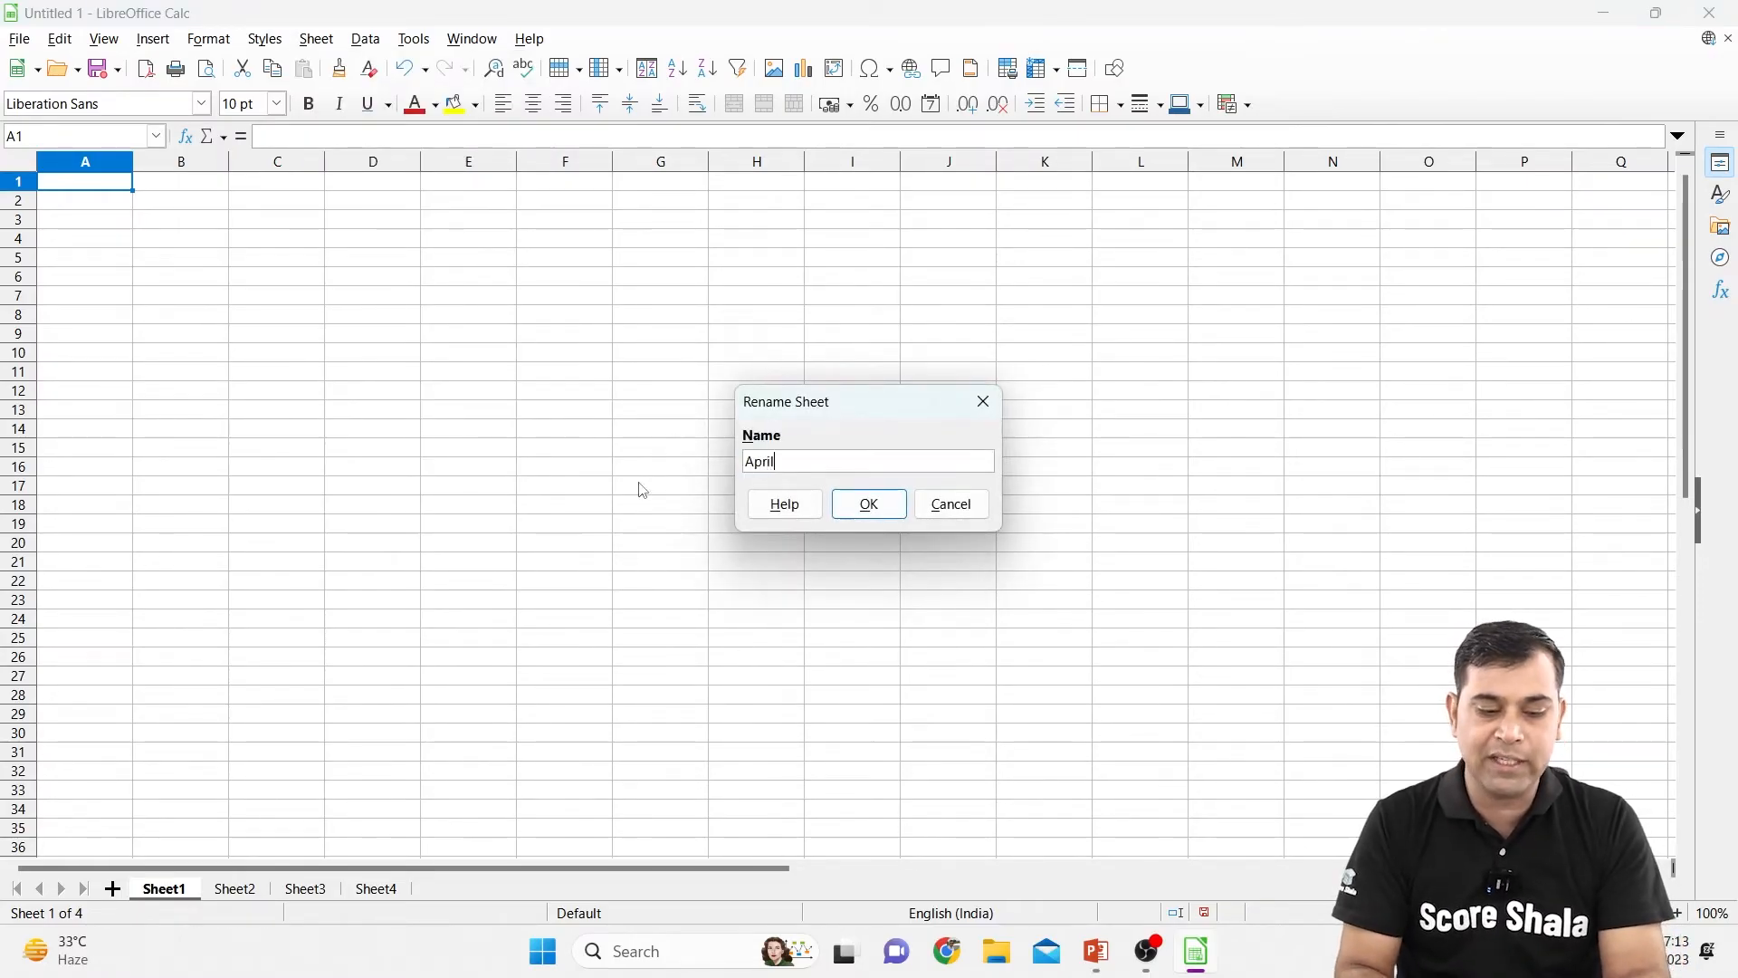
{"action": "key", "text": "Return"}
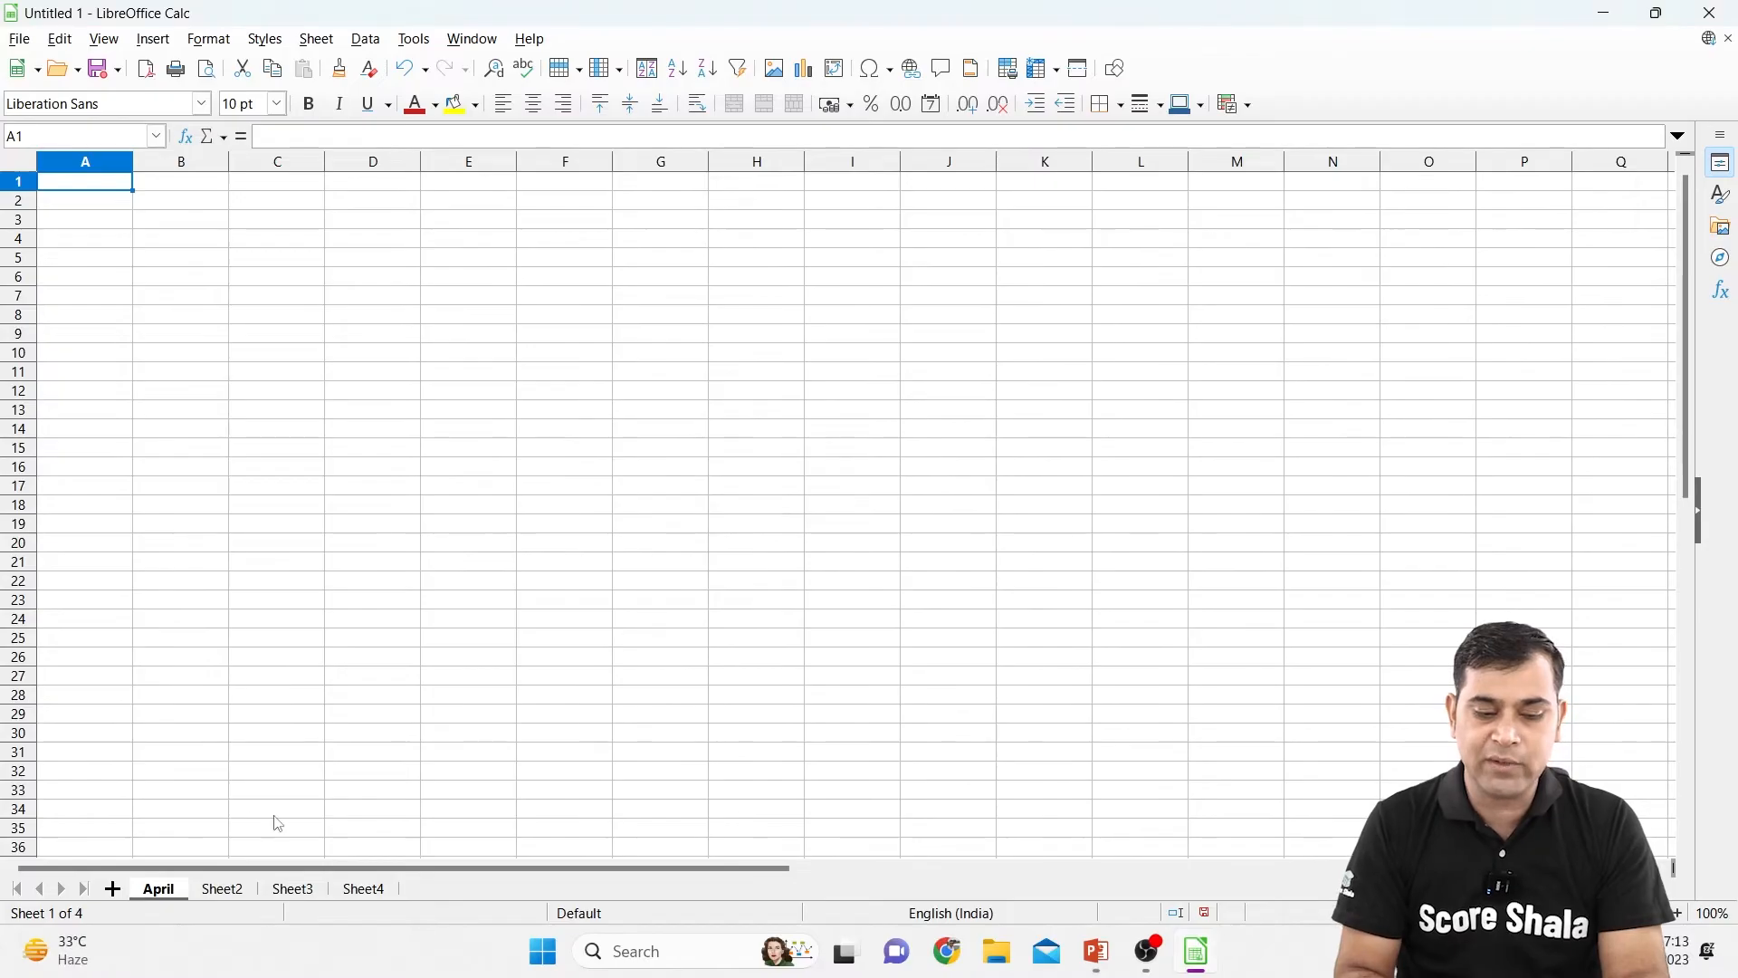
Rename Sheet2 as May and Sheet3 as June
{"action": "double_click", "coordinate": [224, 890]}
{"action": "type", "text": "May"}
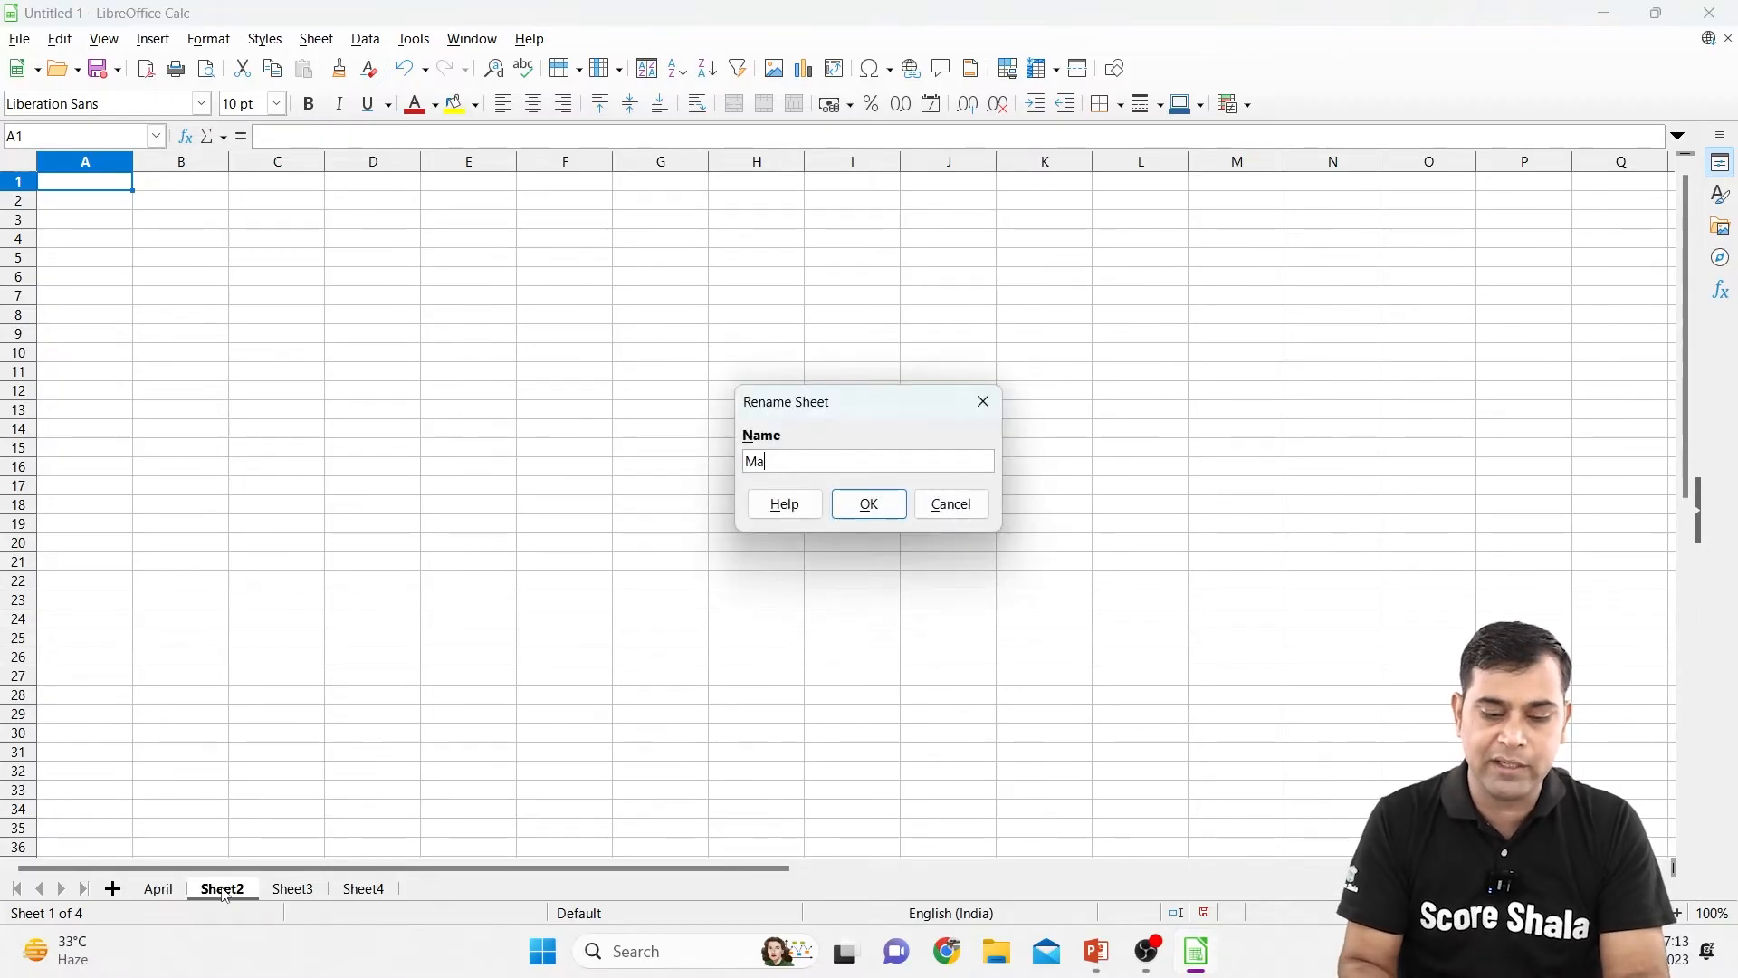
{"action": "key", "text": "Return"}
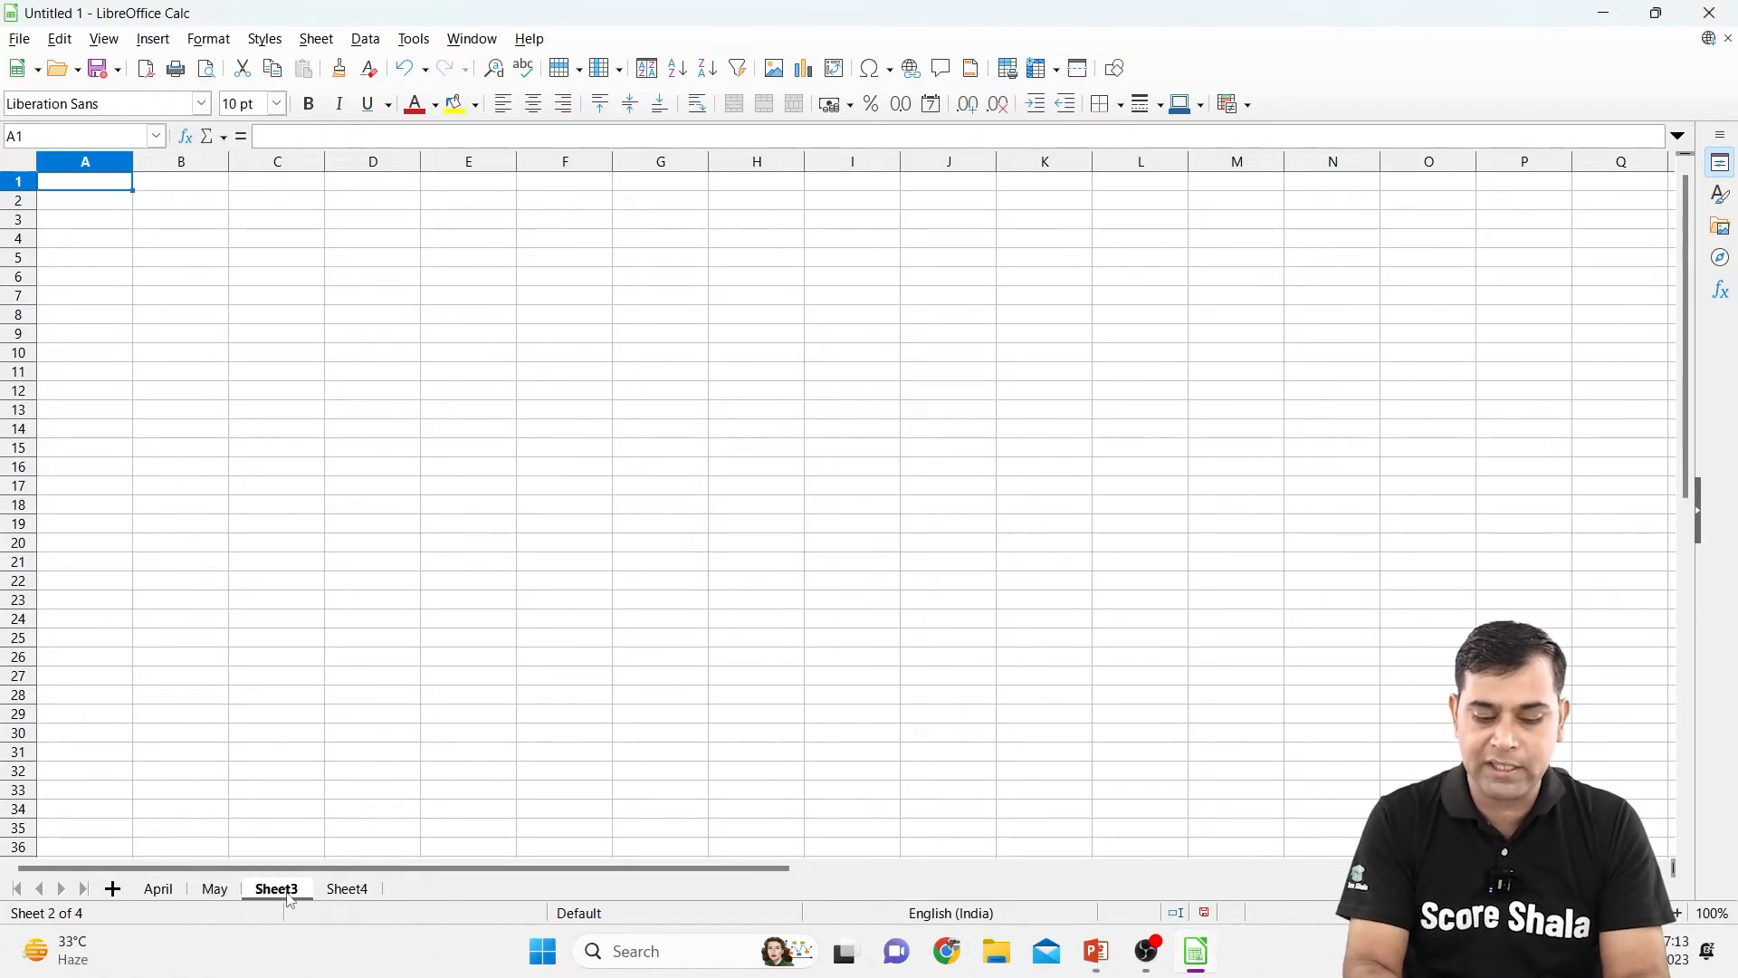
{"action": "double_click", "coordinate": [288, 892]}
{"action": "type", "text": "June"}
{"action": "key", "text": "Return"}
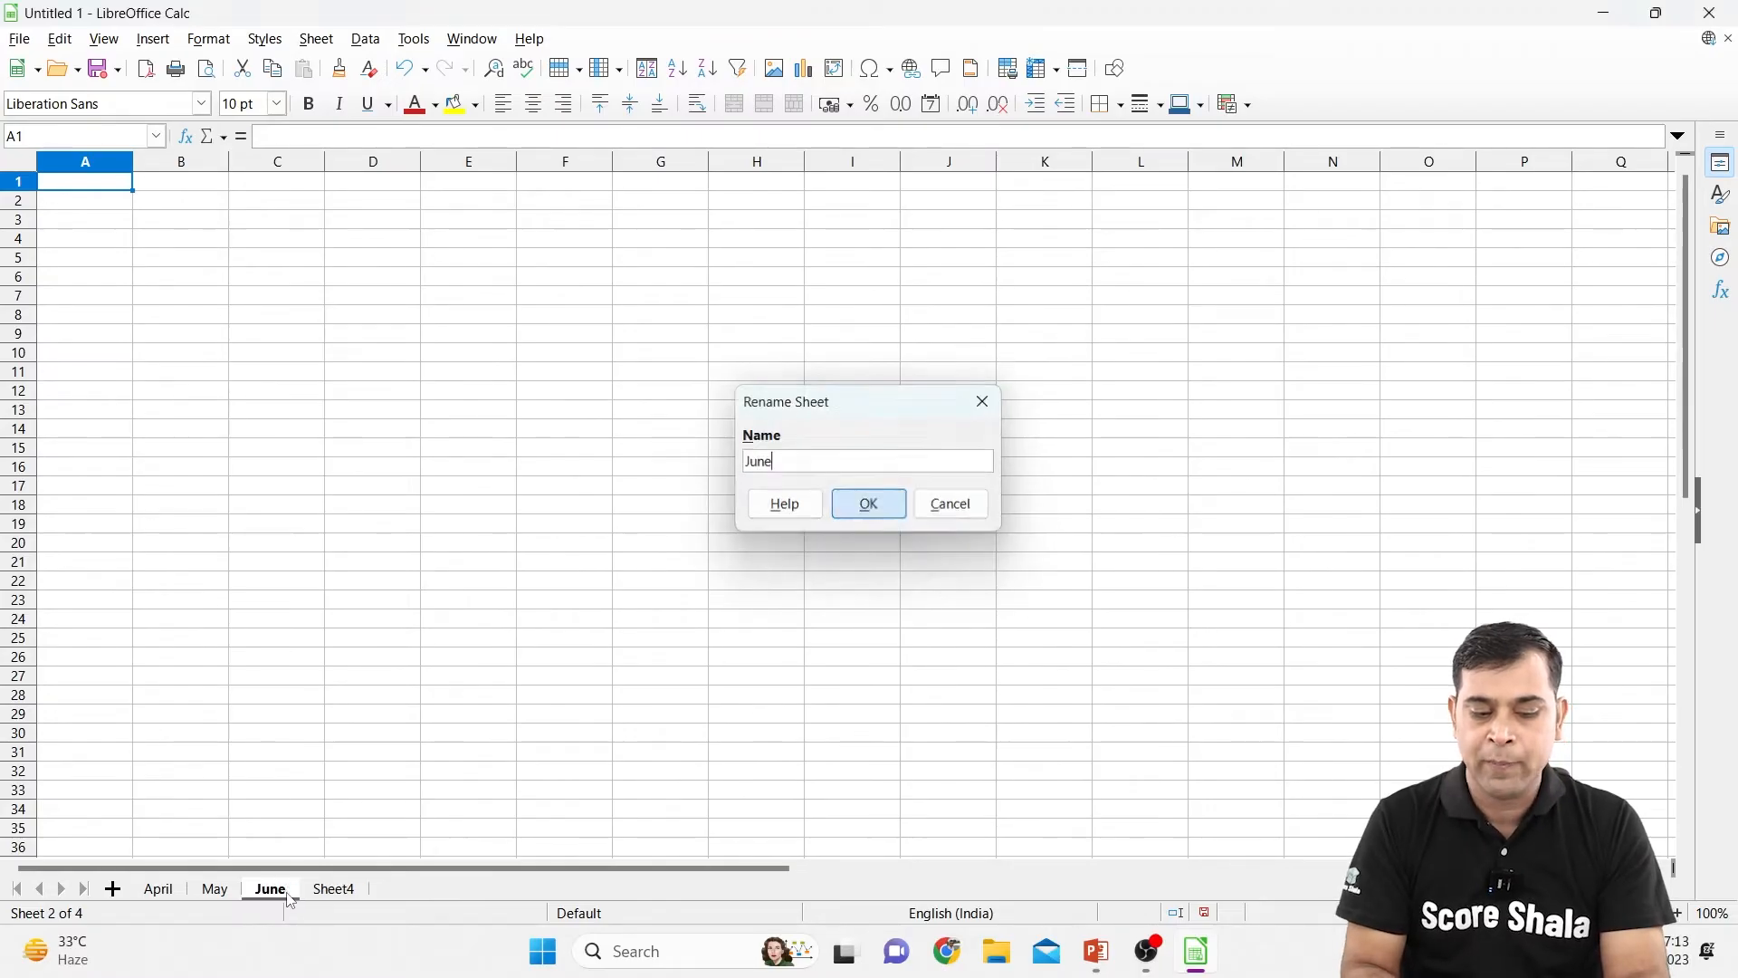
Rename Sheet4 as Consolidate
{"action": "double_click", "coordinate": [356, 893]}
{"action": "type", "text": "Consolidate"}
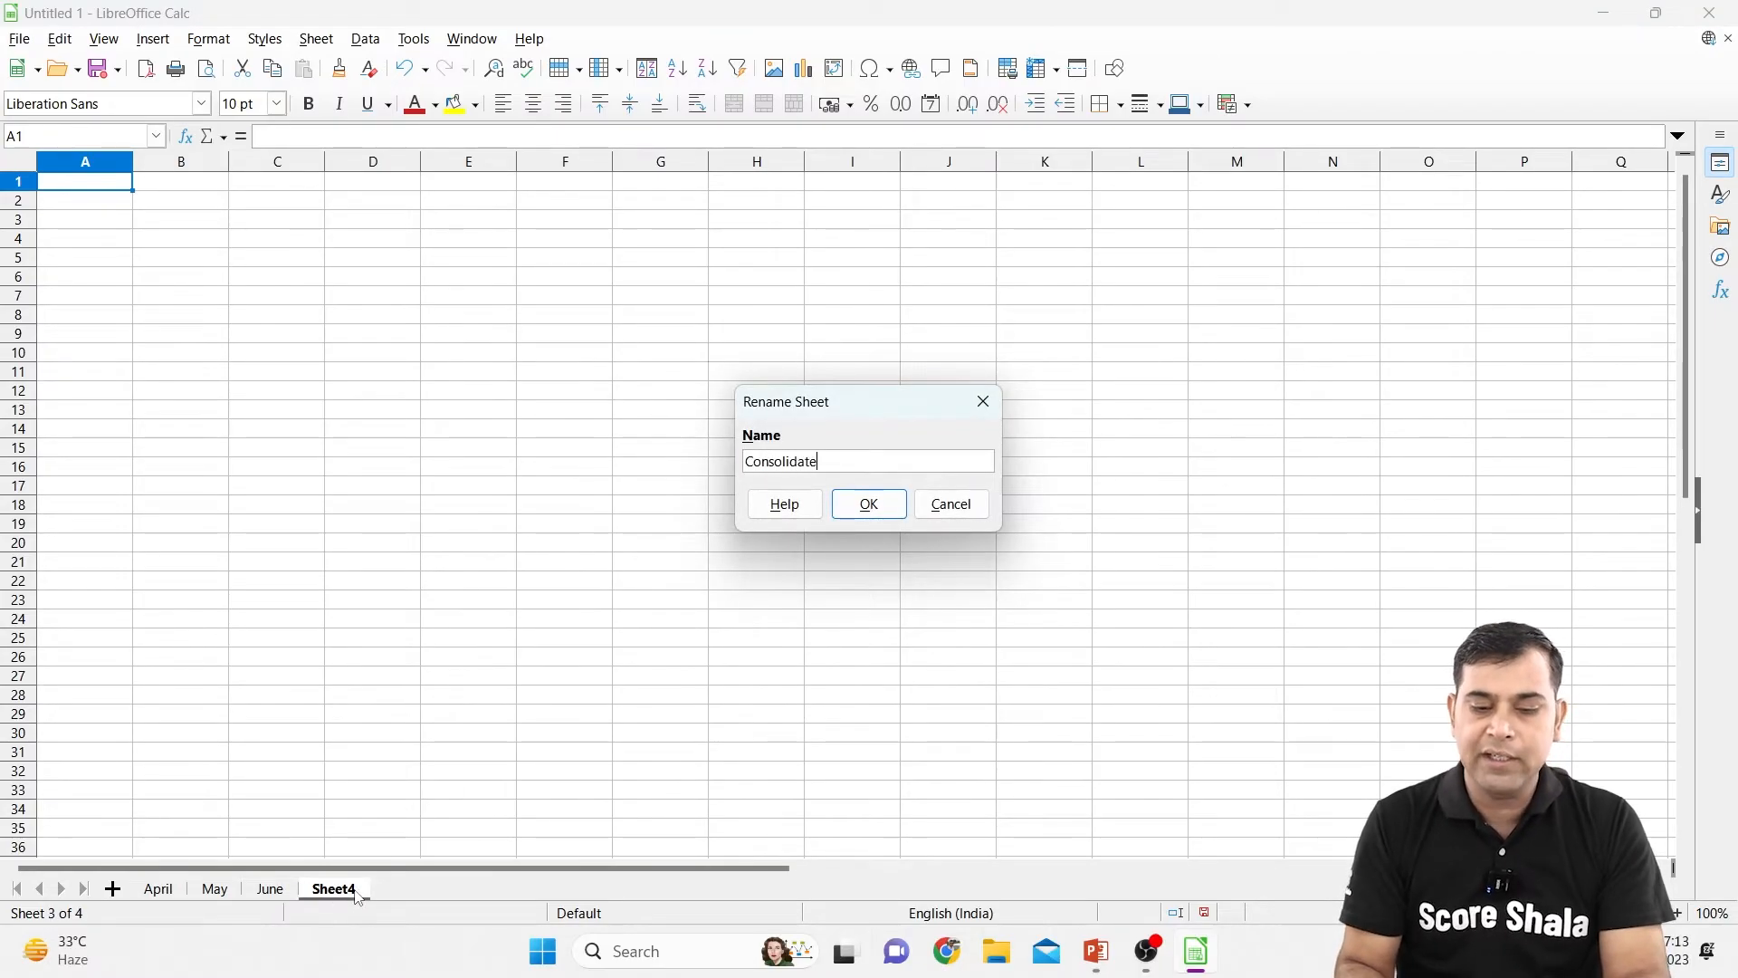
{"action": "key", "text": "Return"}
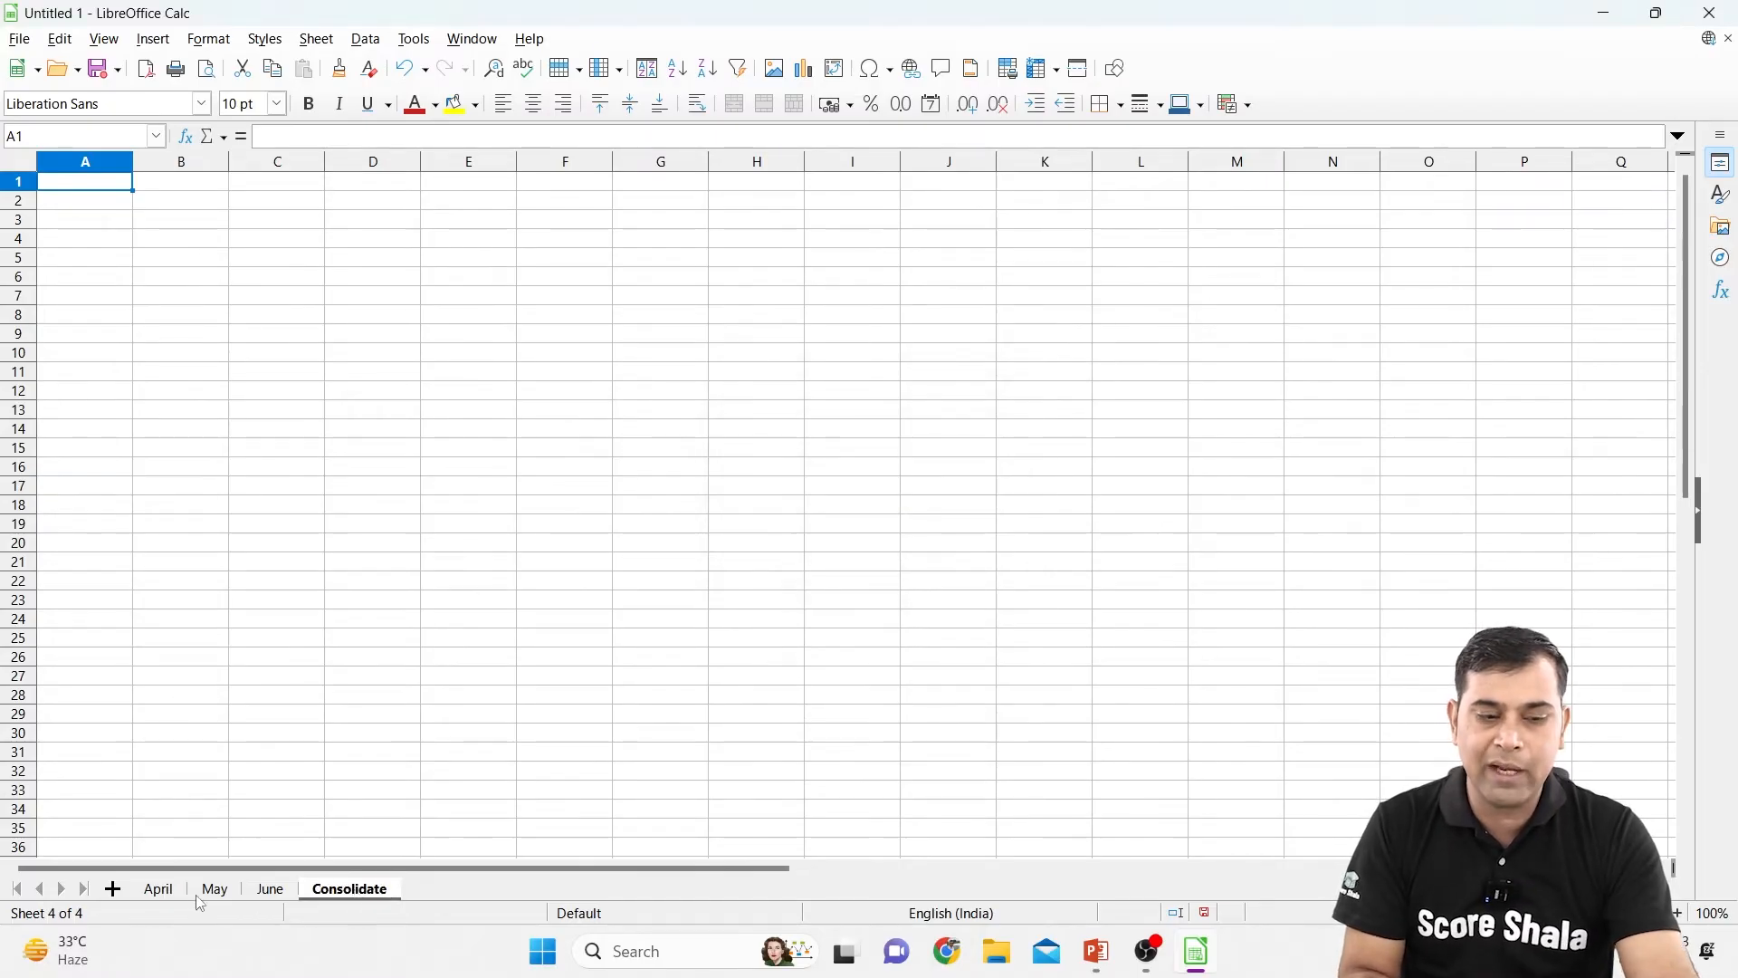
On the April sheet, enter the column headings Name in A1 and Qty in B1
{"action": "left_click", "coordinate": [163, 894]}
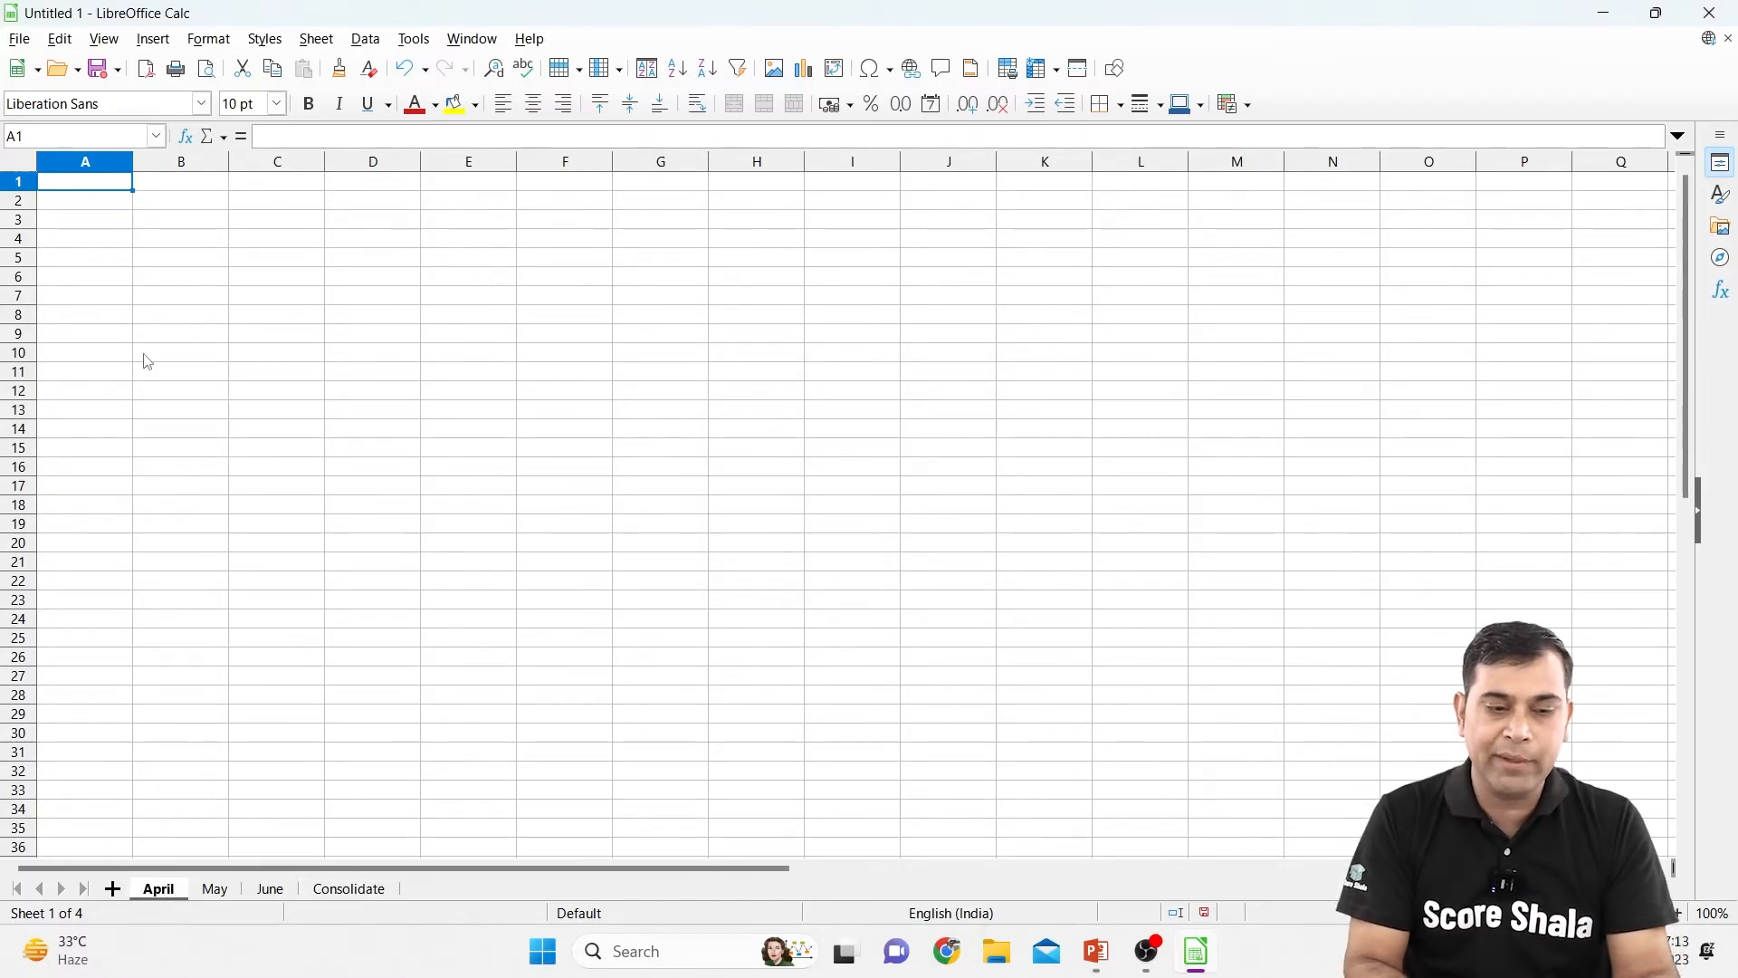
{"action": "scroll", "coordinate": [148, 362], "scroll_direction": "up", "scroll_amount": 4, "text": "ctrl"}
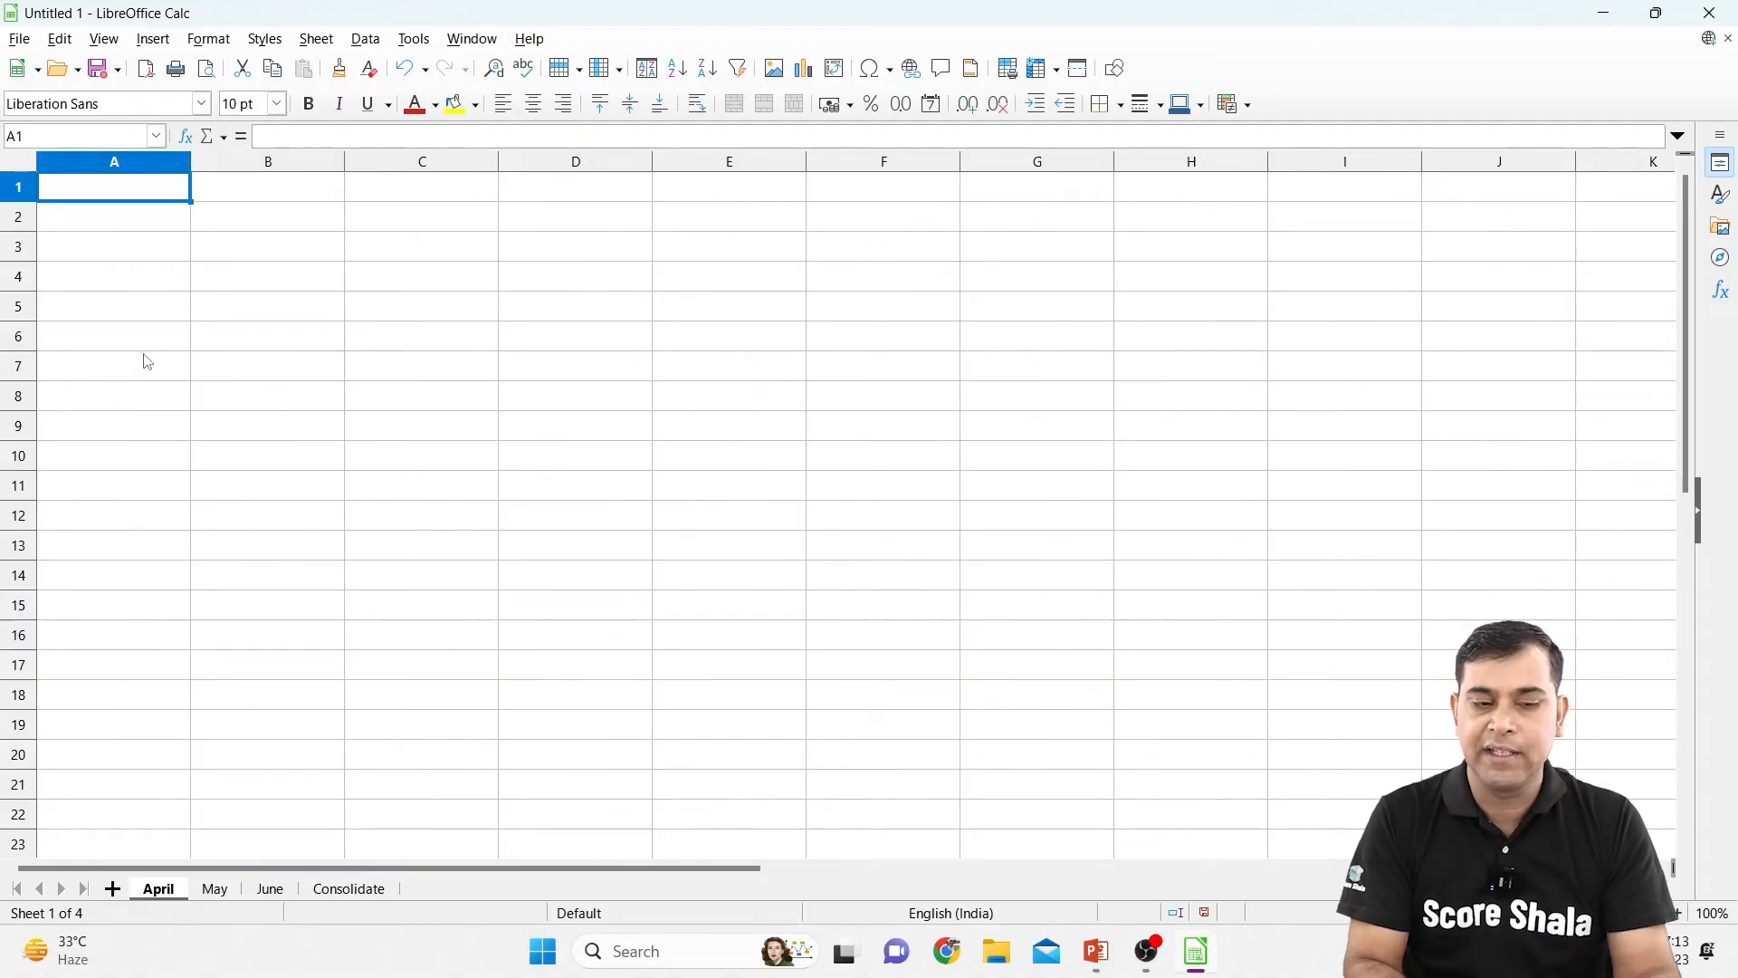
{"action": "scroll", "coordinate": [148, 362], "scroll_direction": "up", "scroll_amount": 3, "text": "ctrl"}
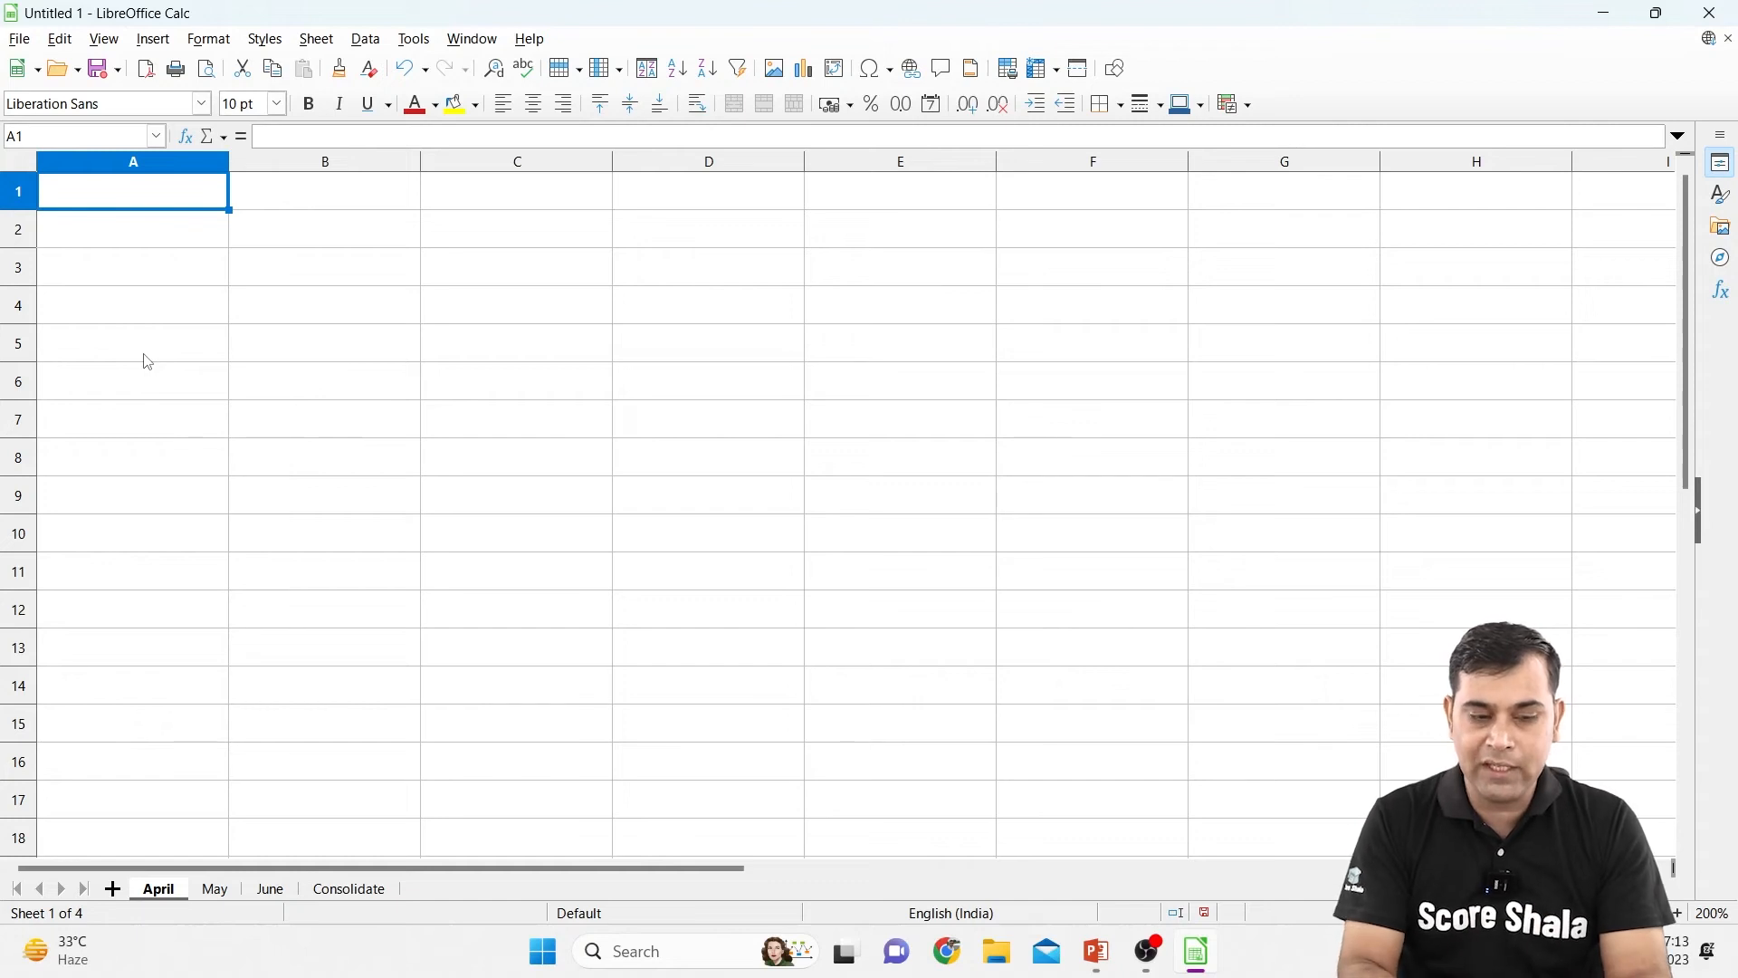
{"action": "type", "text": "NAm"}
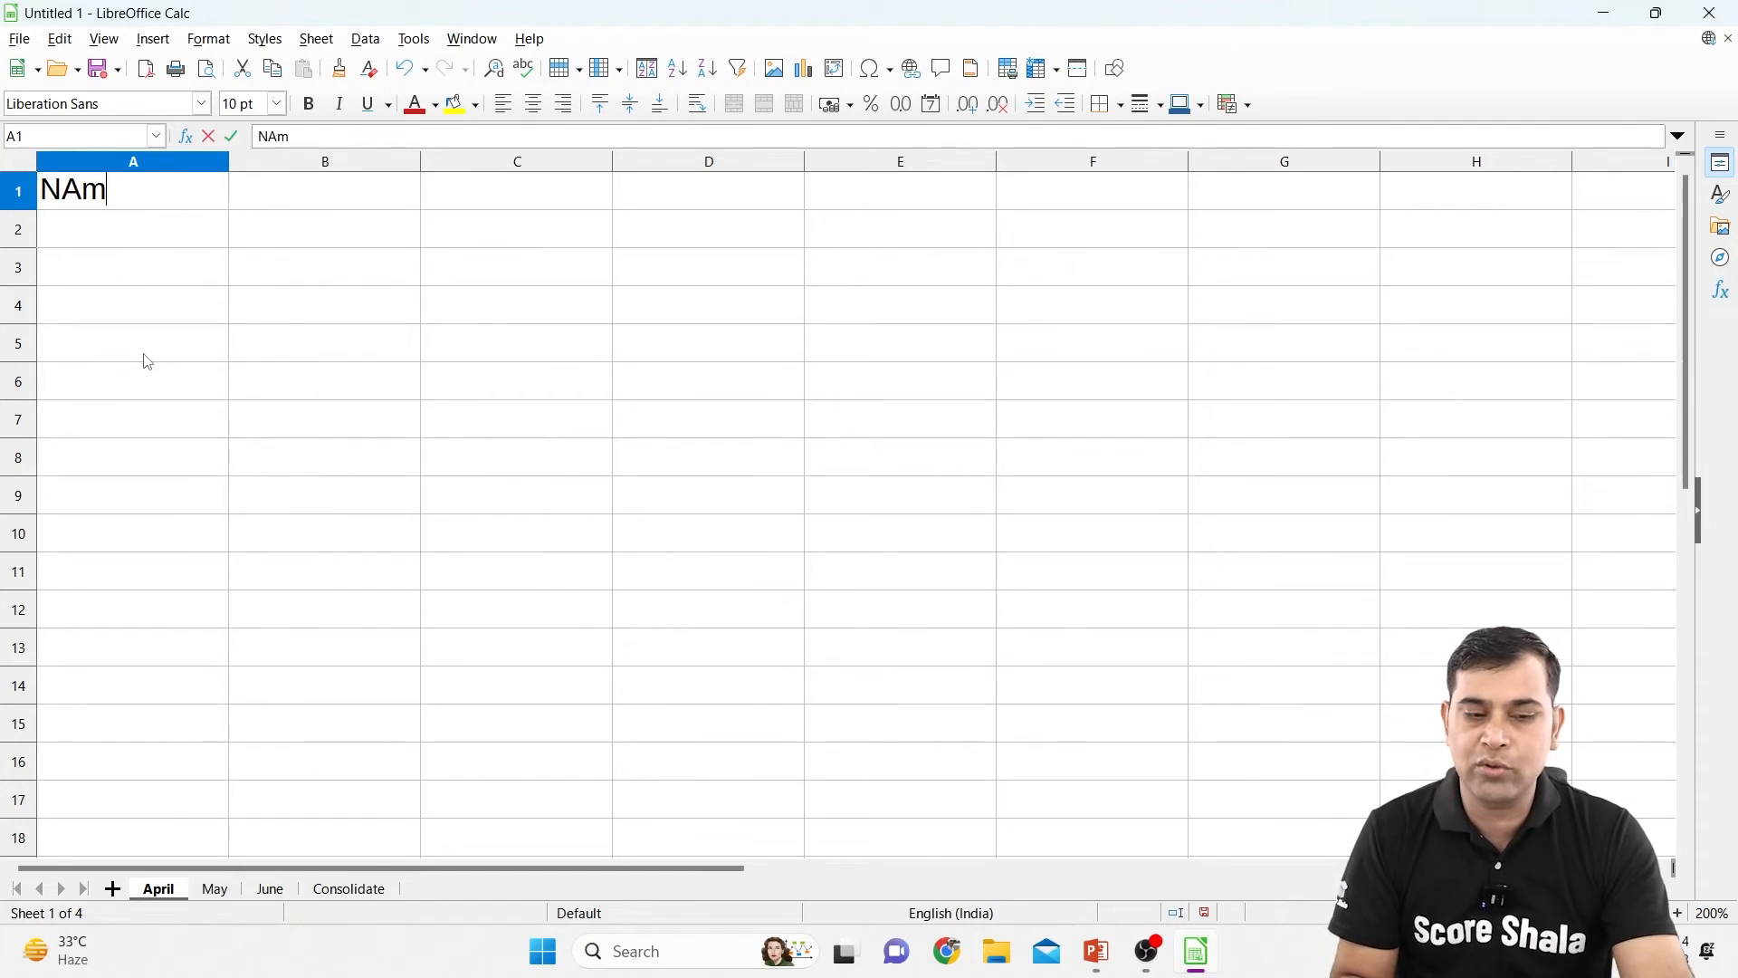
{"action": "type", "text": "e"}
{"action": "key", "text": "Tab"}
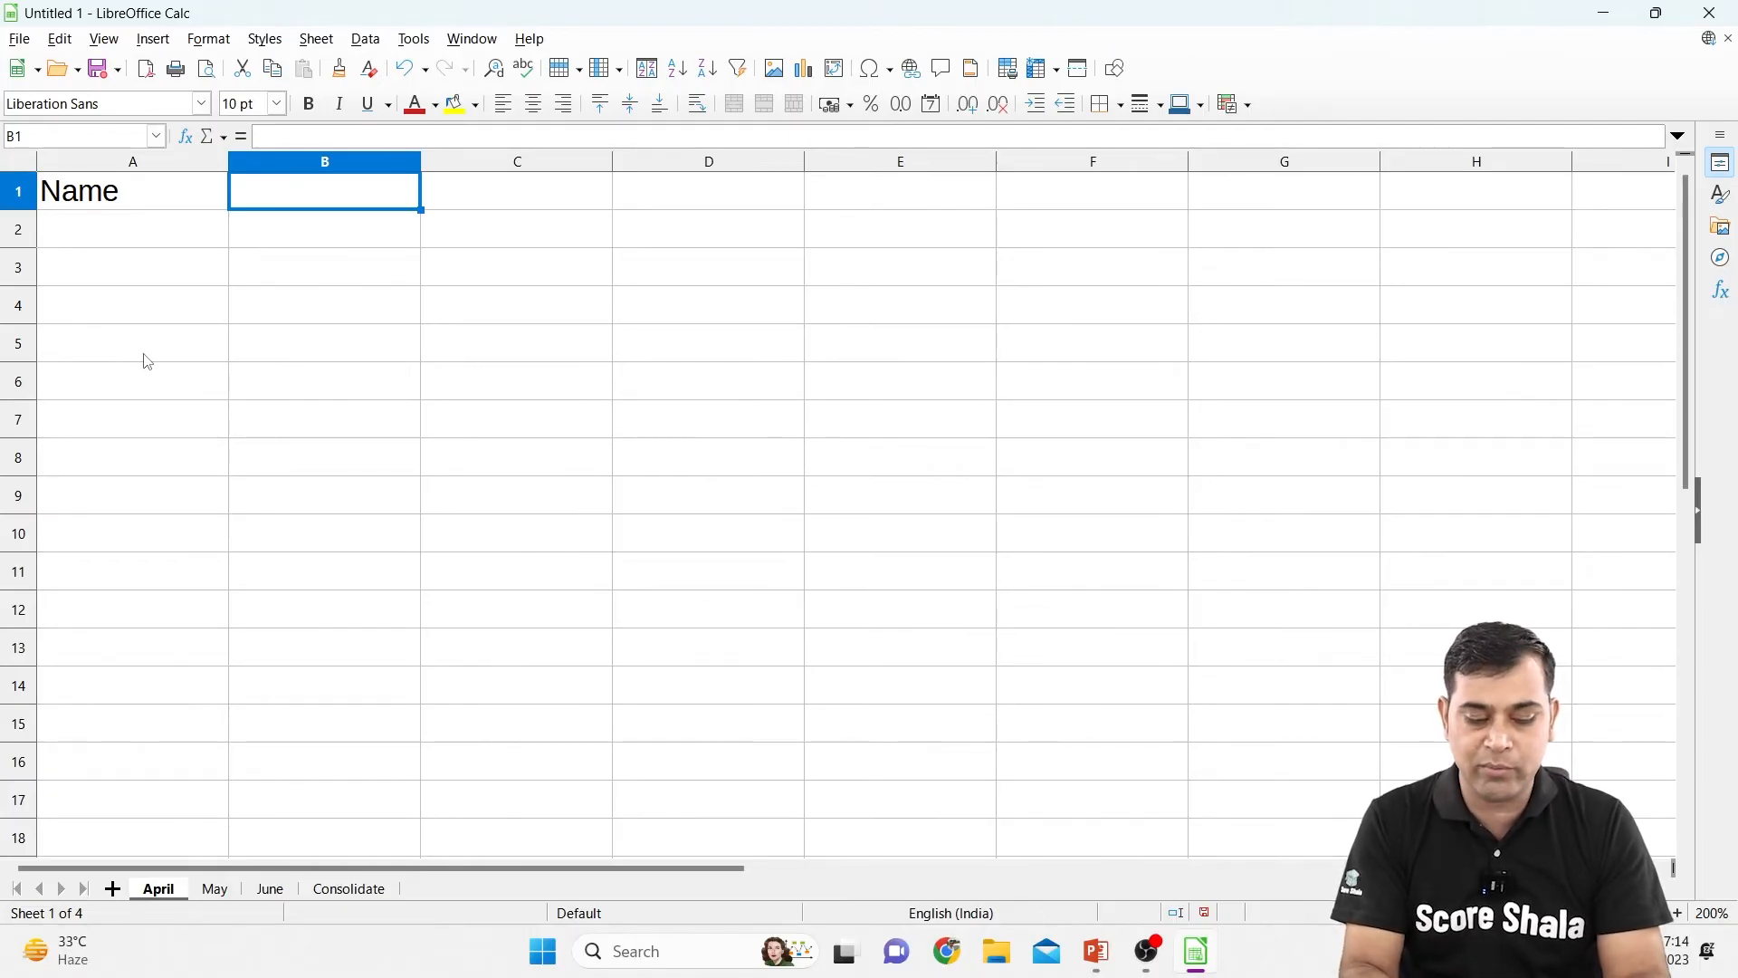
{"action": "type", "text": "Qty"}
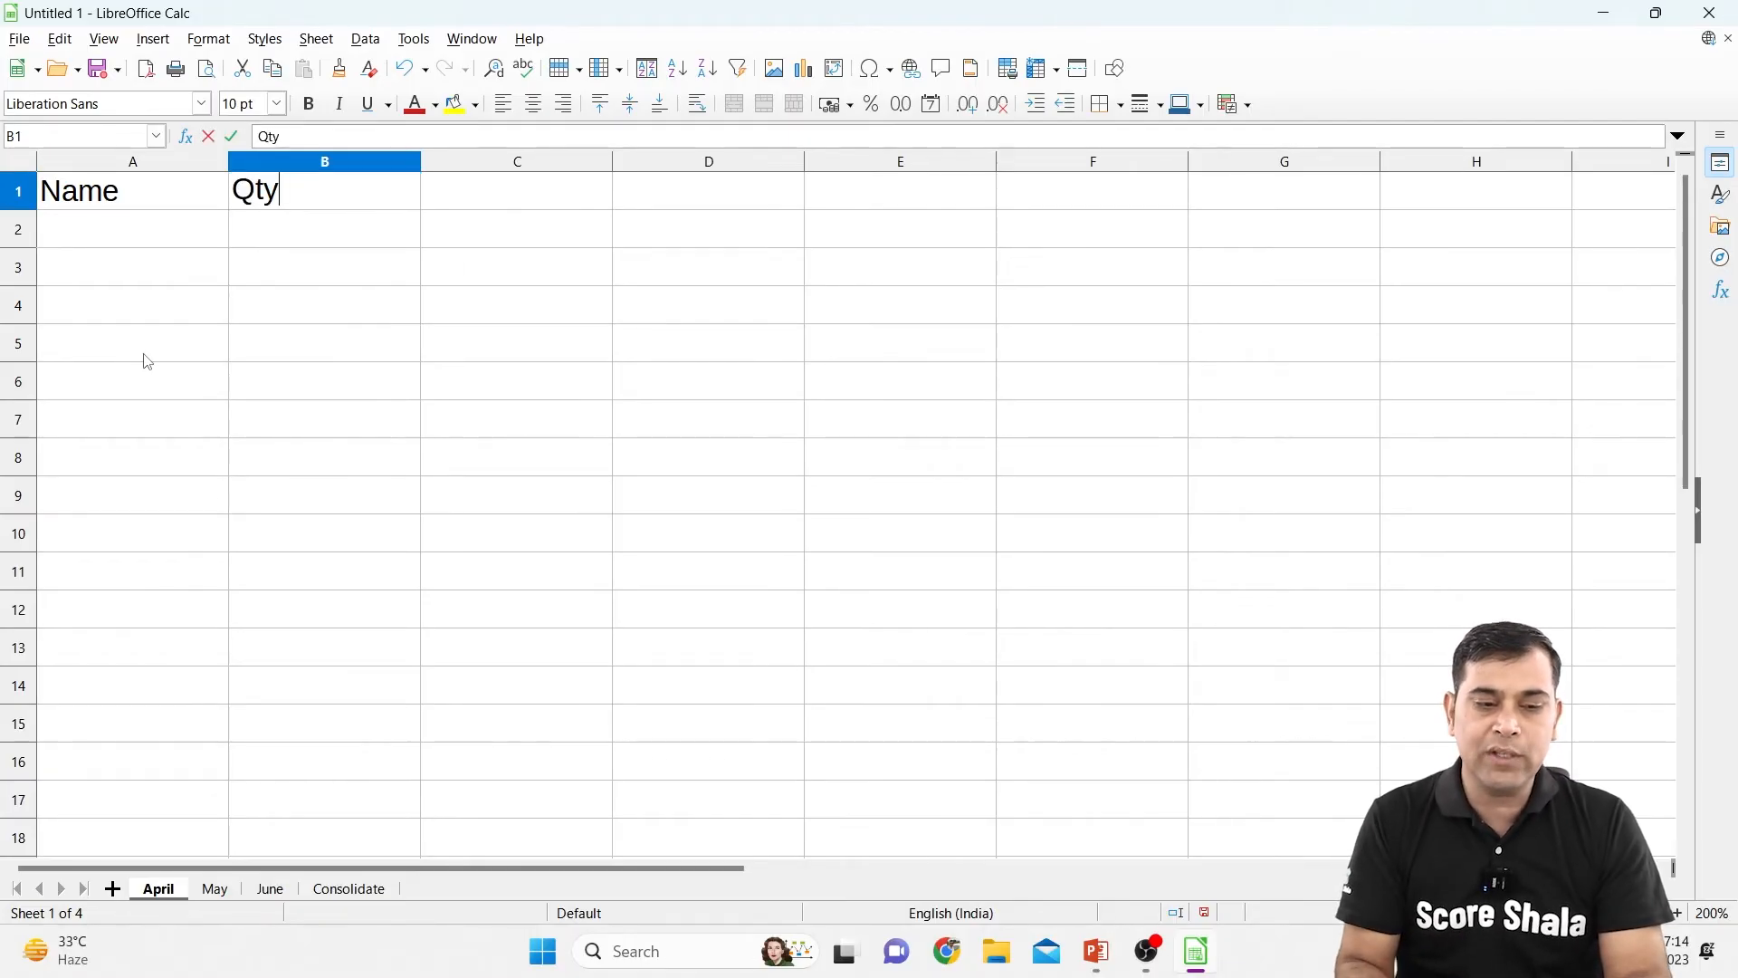
{"action": "key", "text": "Return"}
Enter the four people's first names under the Name heading in cells A2 to A5
{"action": "key", "text": "Left"}
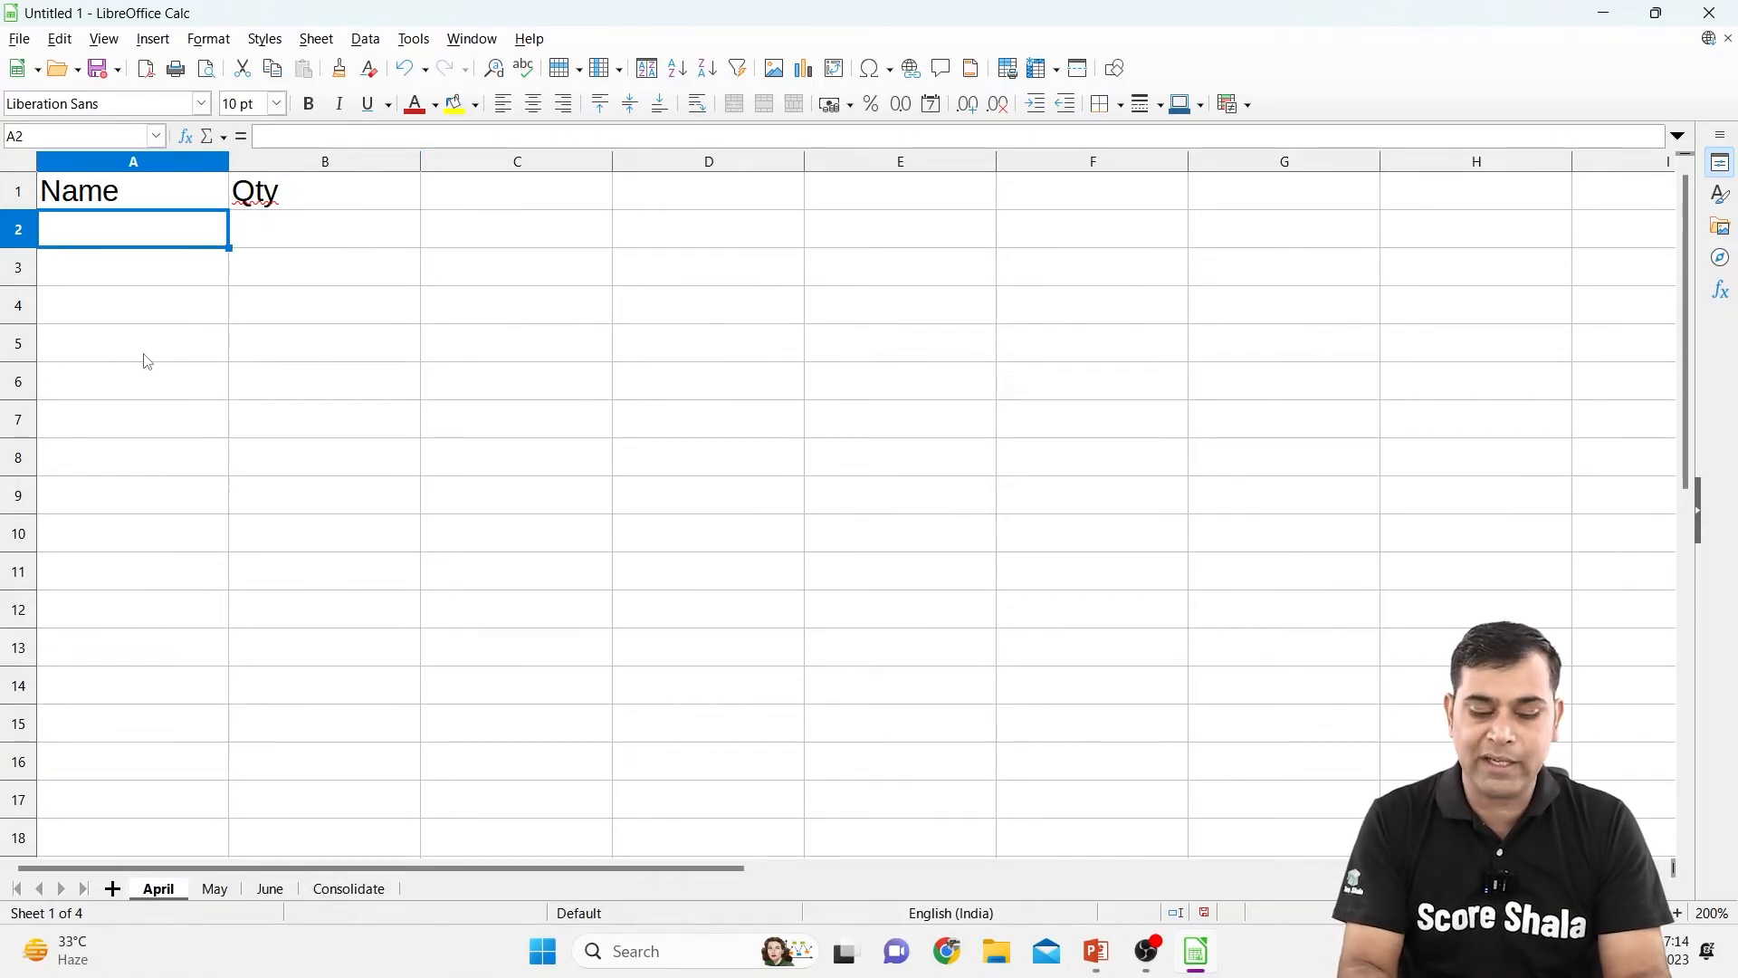
{"action": "type", "text": "Tushar"}
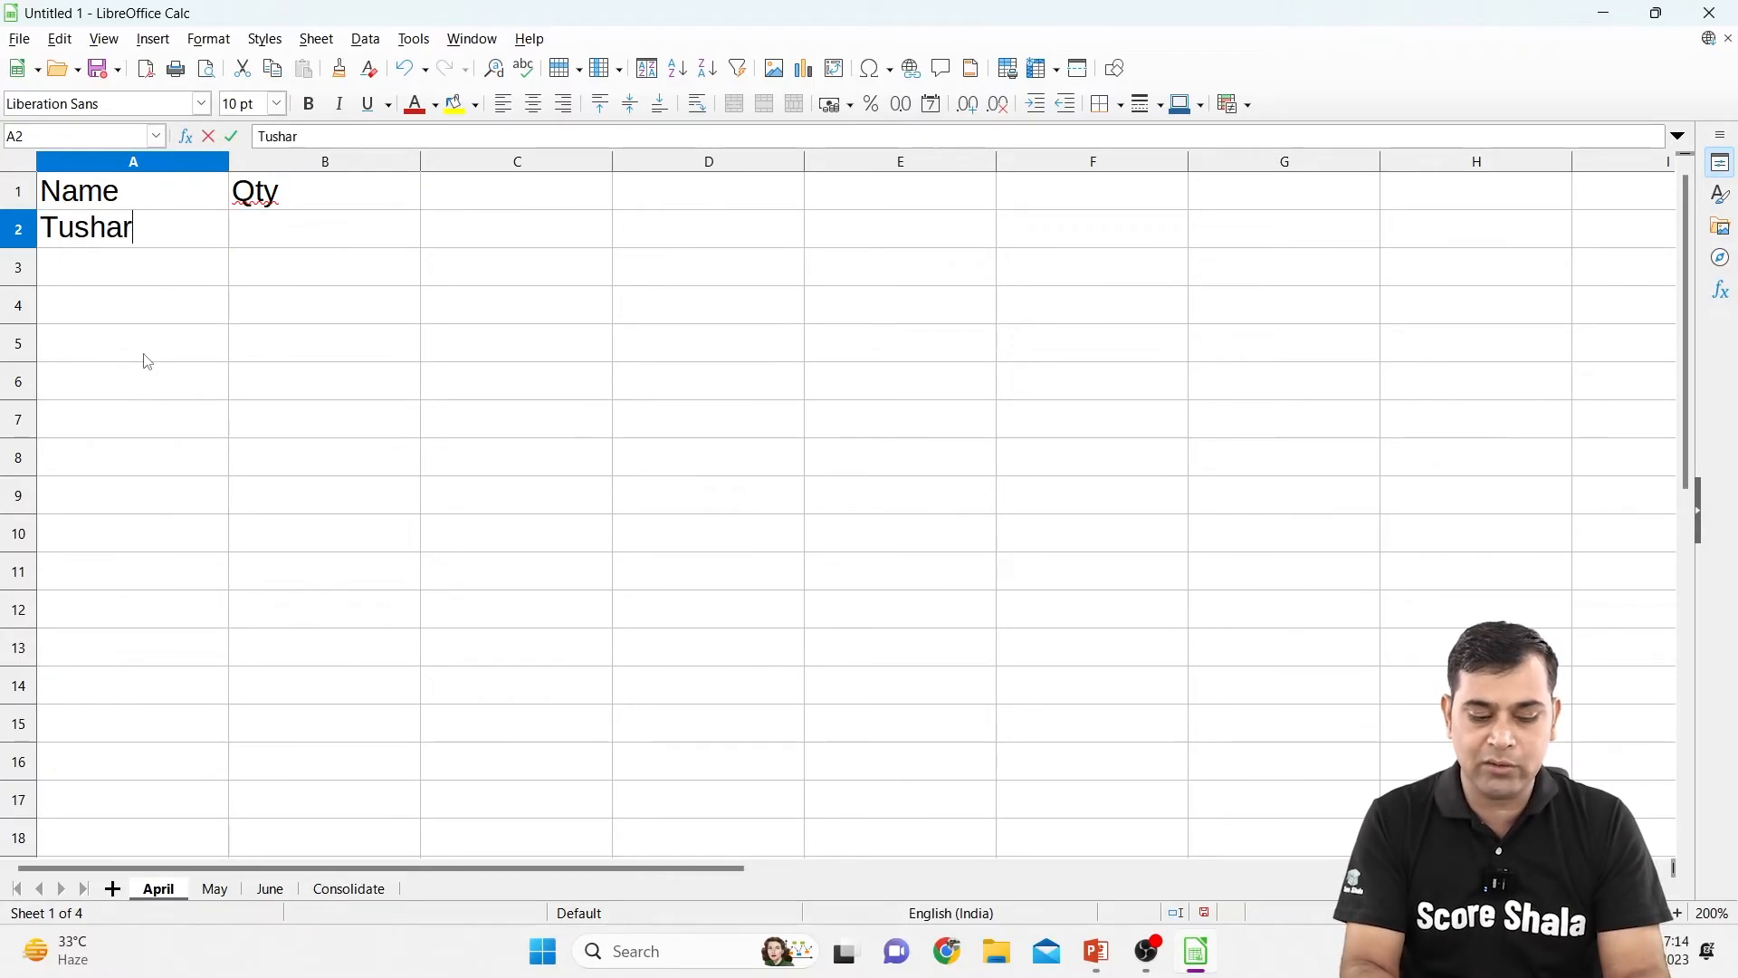
{"action": "key", "text": "Return"}
{"action": "type", "text": "Sneha"}
{"action": "key", "text": "Return"}
{"action": "type", "text": "Bhavesh"}
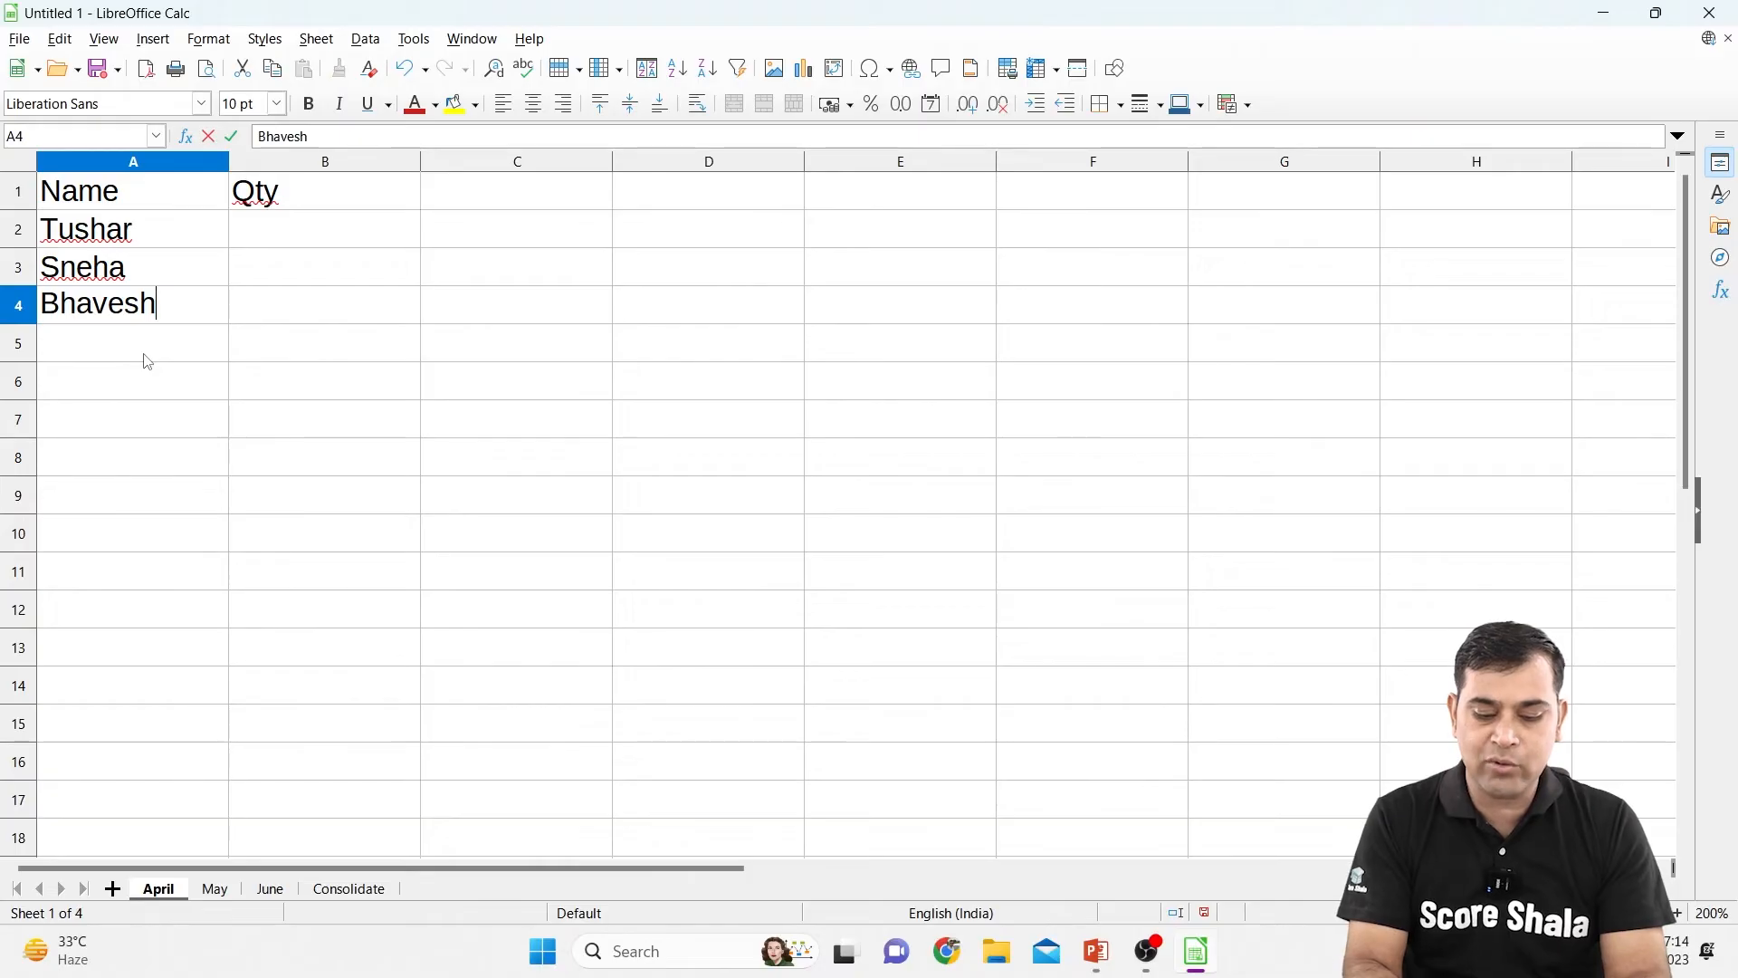
{"action": "key", "text": "Return"}
{"action": "type", "text": "Mukesh"}
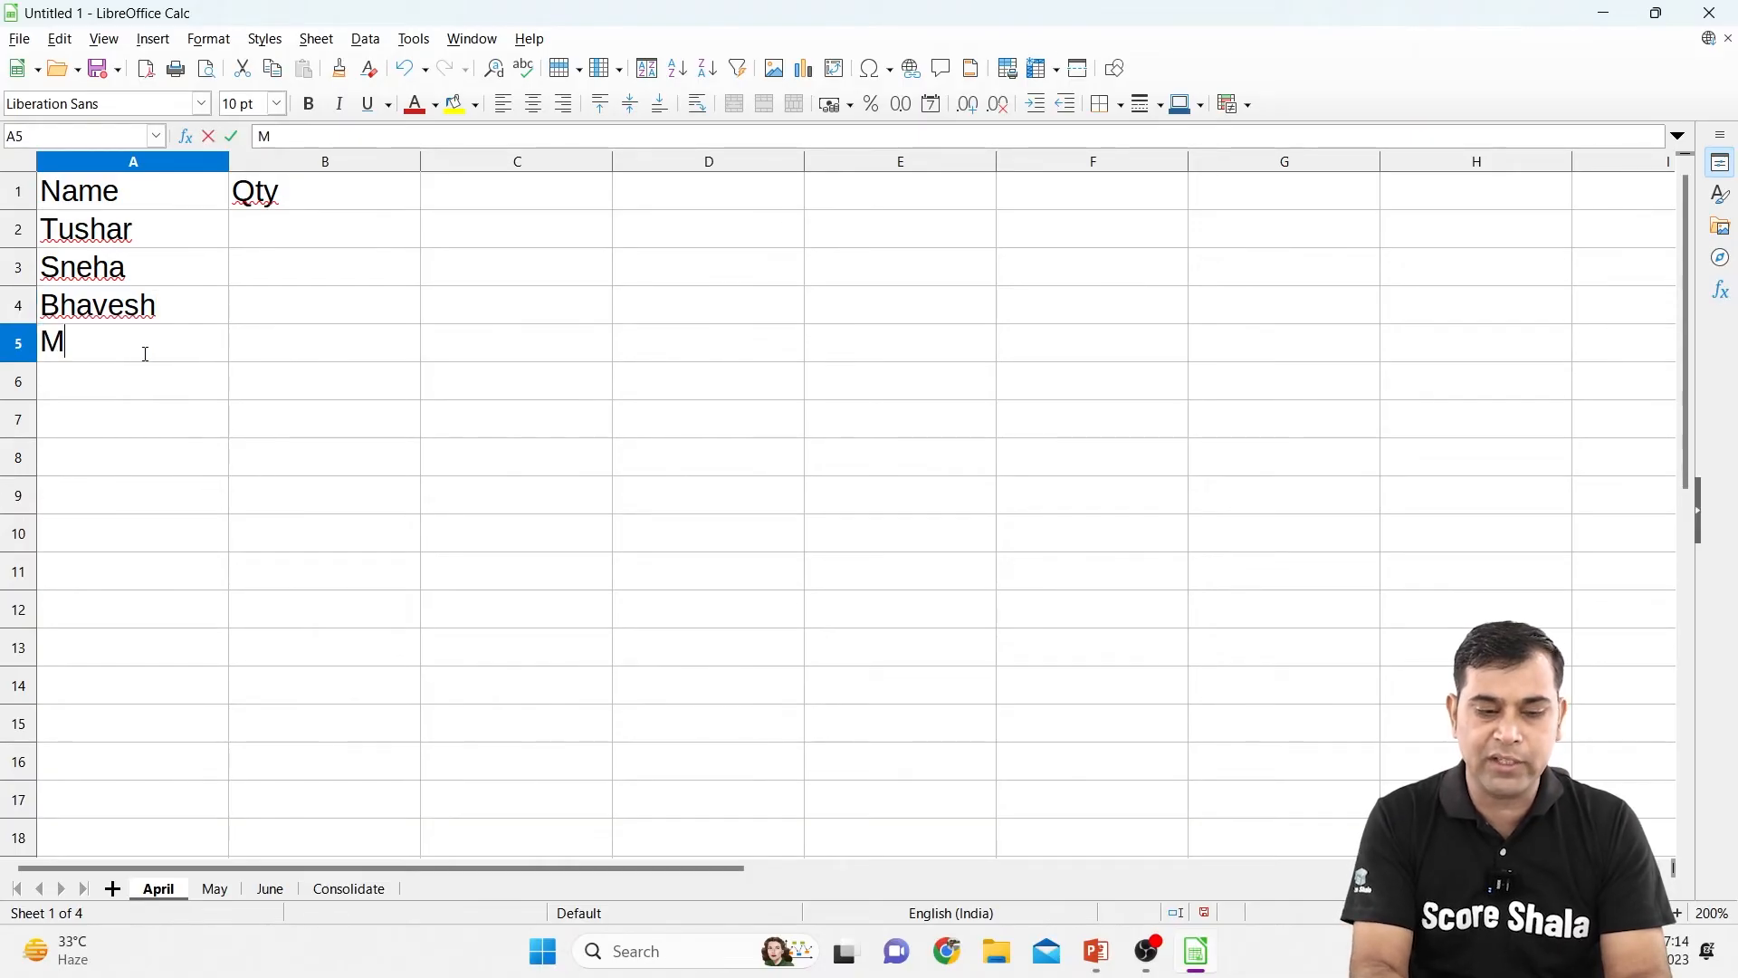
{"action": "key", "text": "Return"}
Enter the quantities 12, 17, 16 and 18 under the Qty heading in cells B2 to B5
{"action": "key", "text": "Up"}
{"action": "key", "text": "Up"}
{"action": "key", "text": "Up"}
{"action": "key", "text": "Up"}
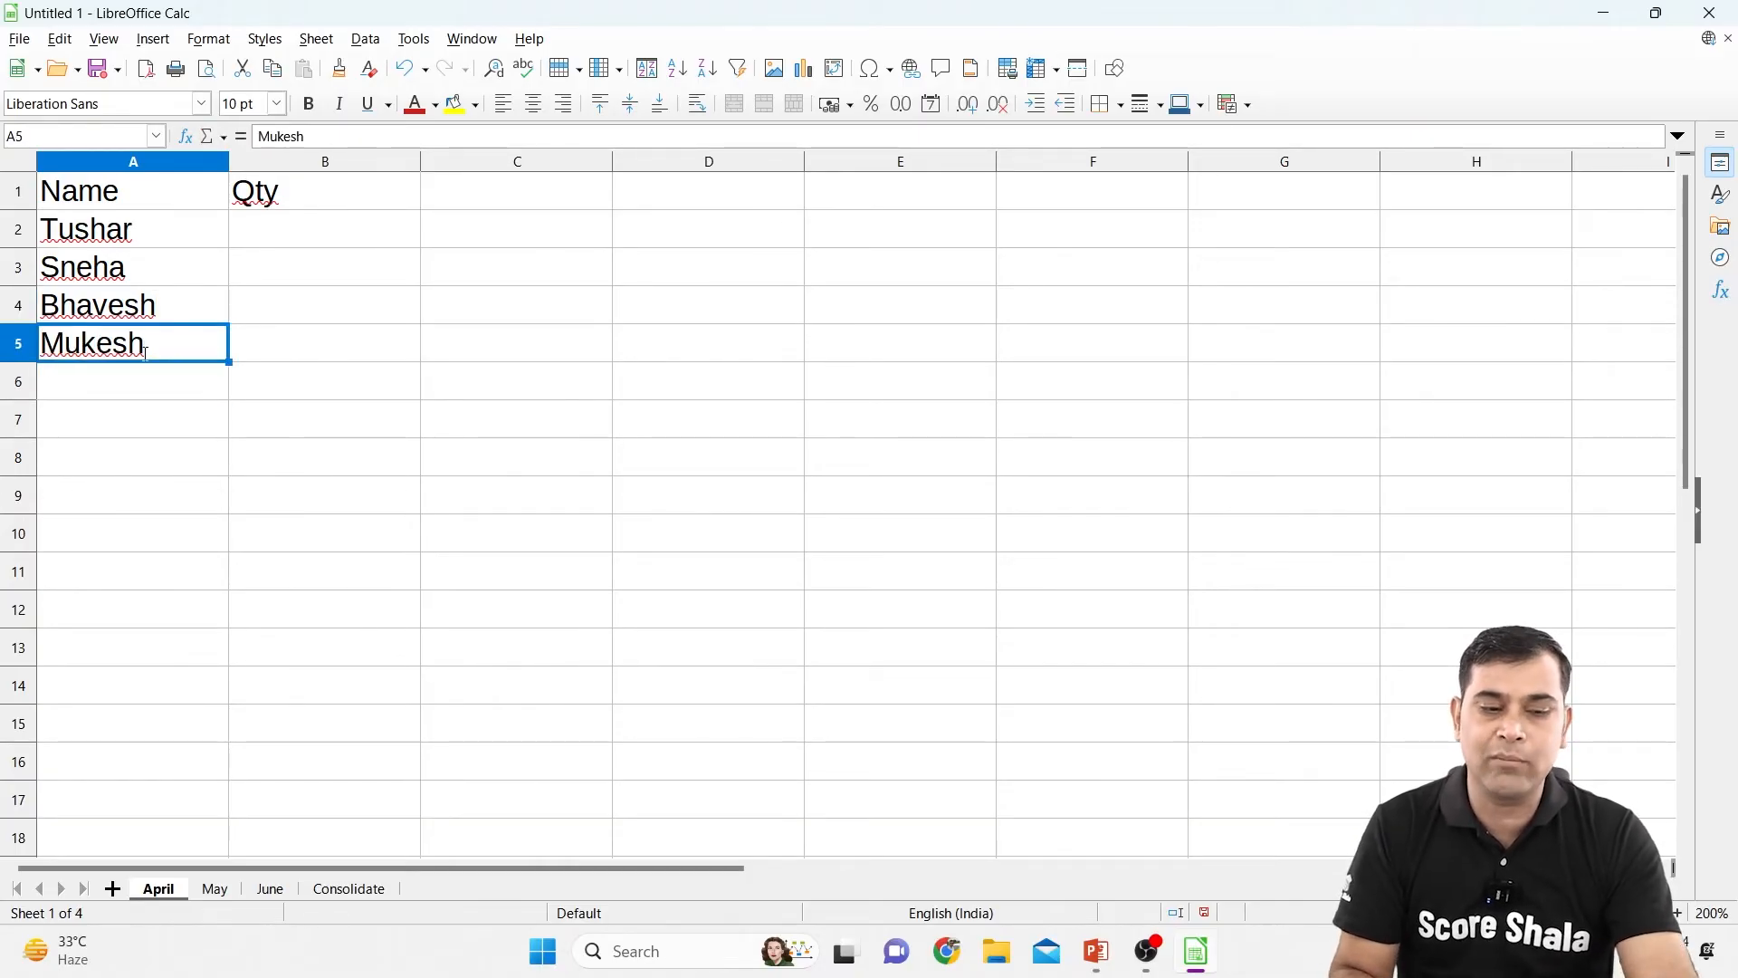
{"action": "key", "text": "Right"}
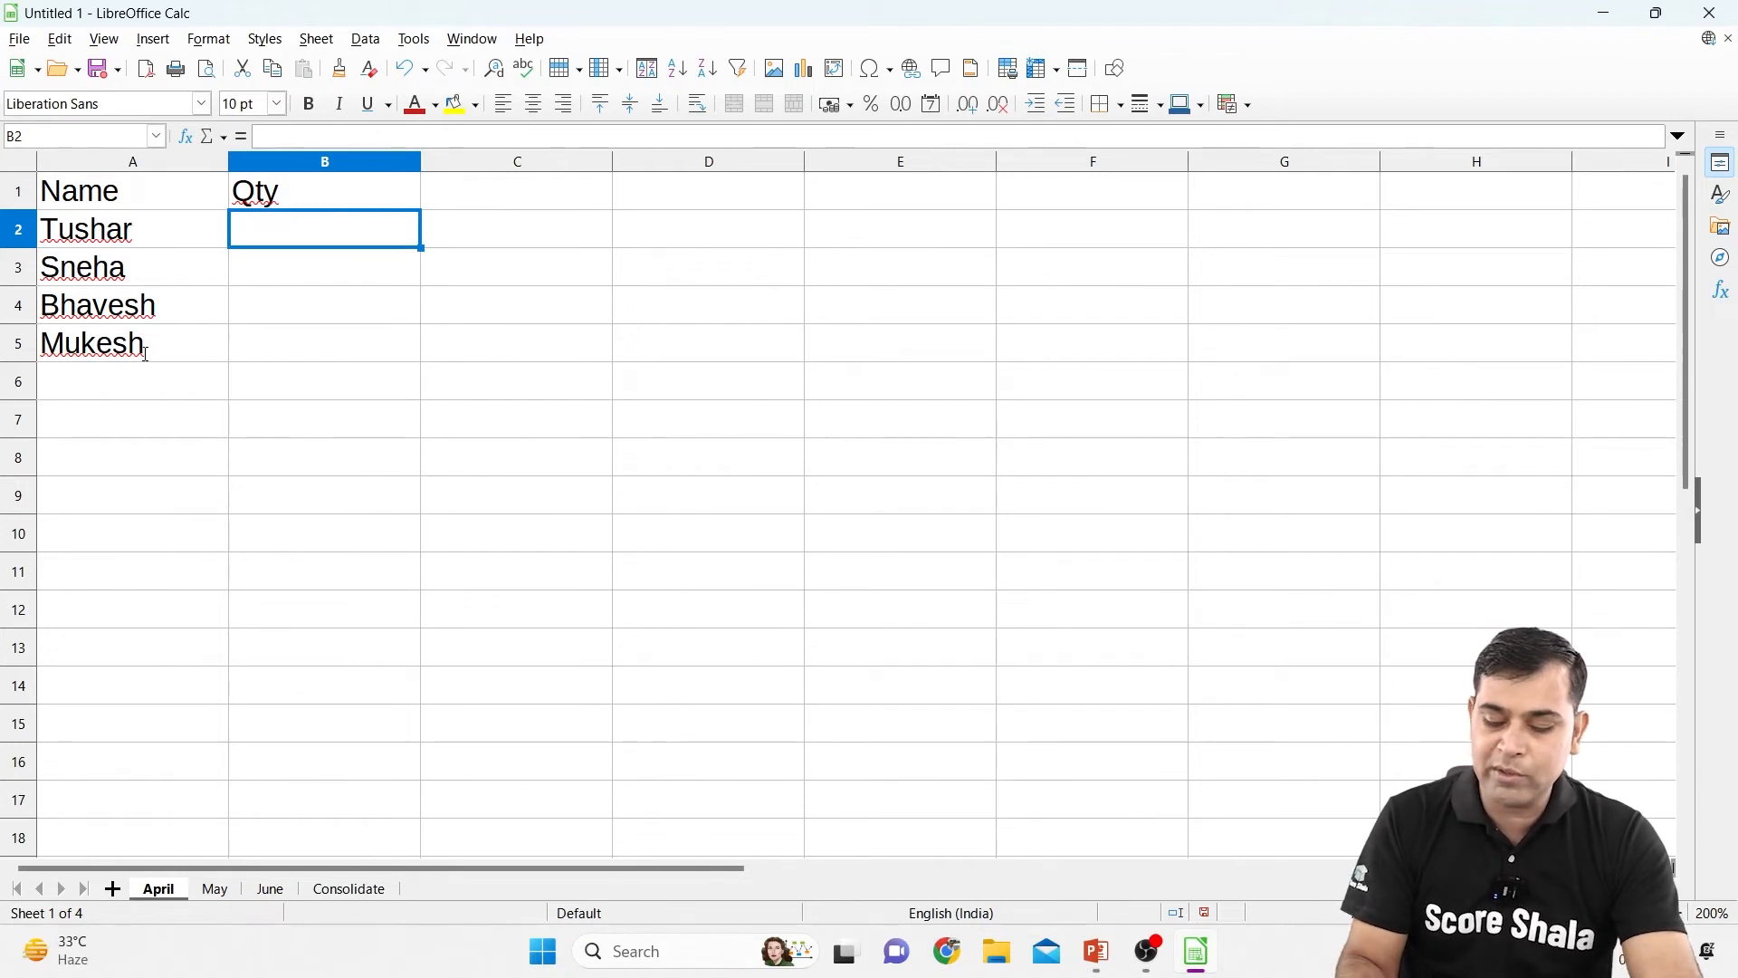
{"action": "type", "text": "12"}
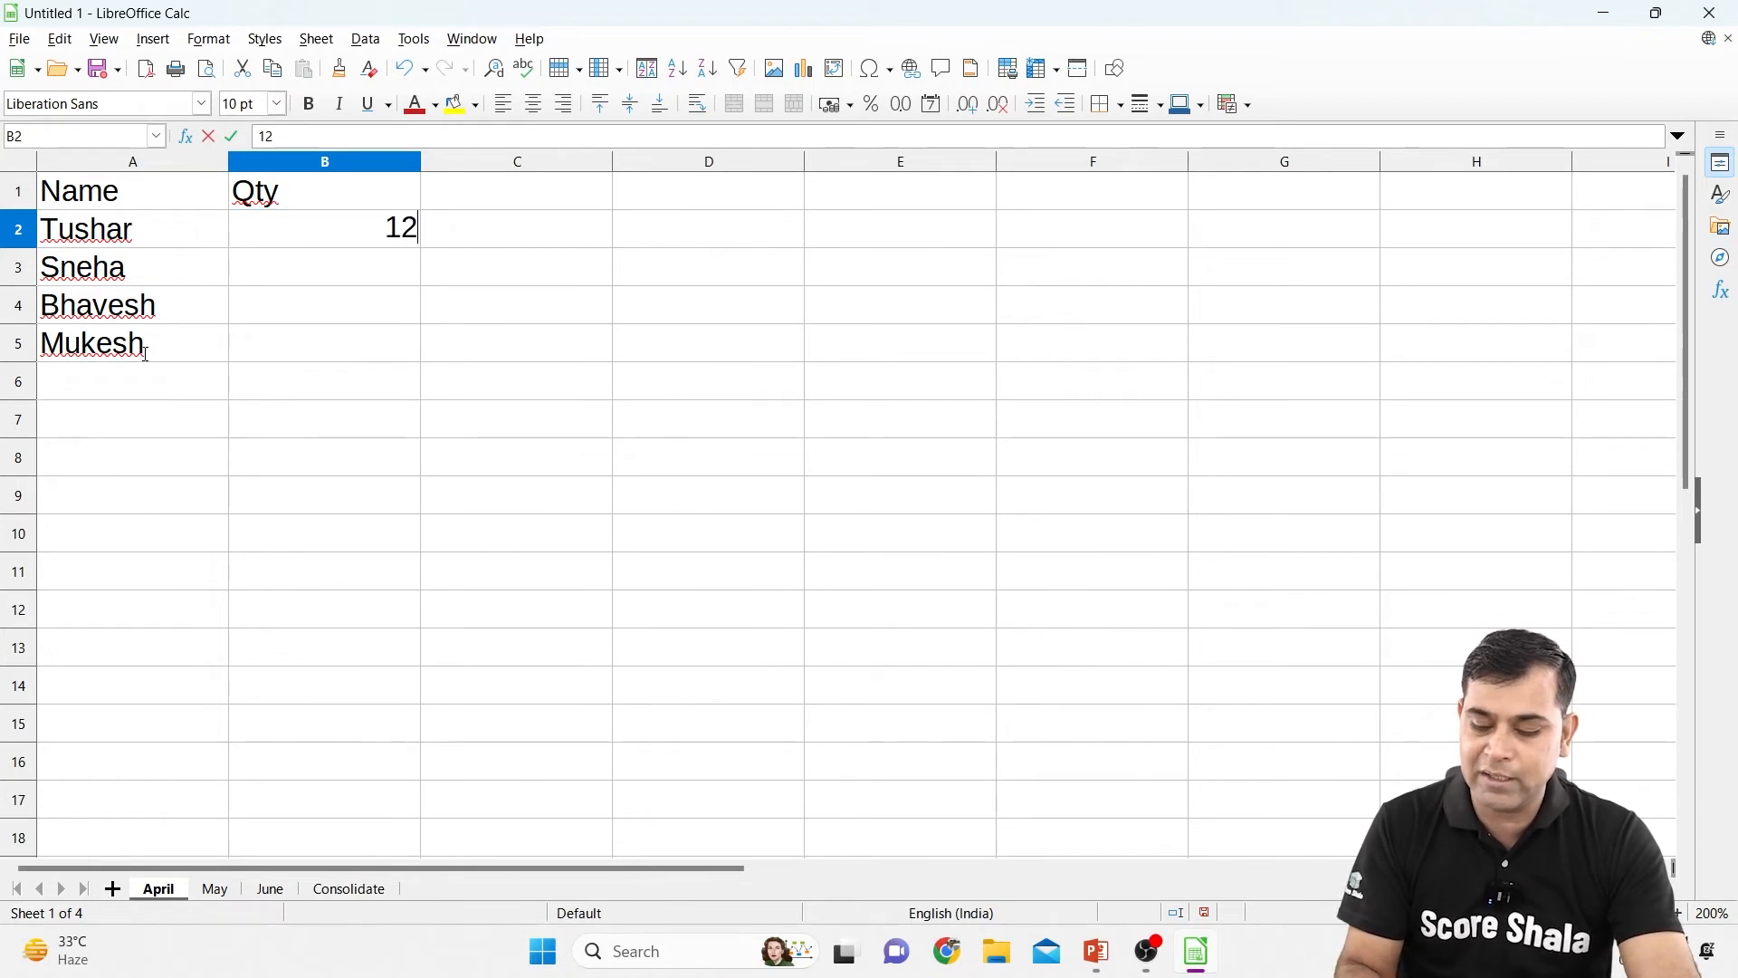
{"action": "key", "text": "Return"}
{"action": "type", "text": "17"}
{"action": "key", "text": "Return"}
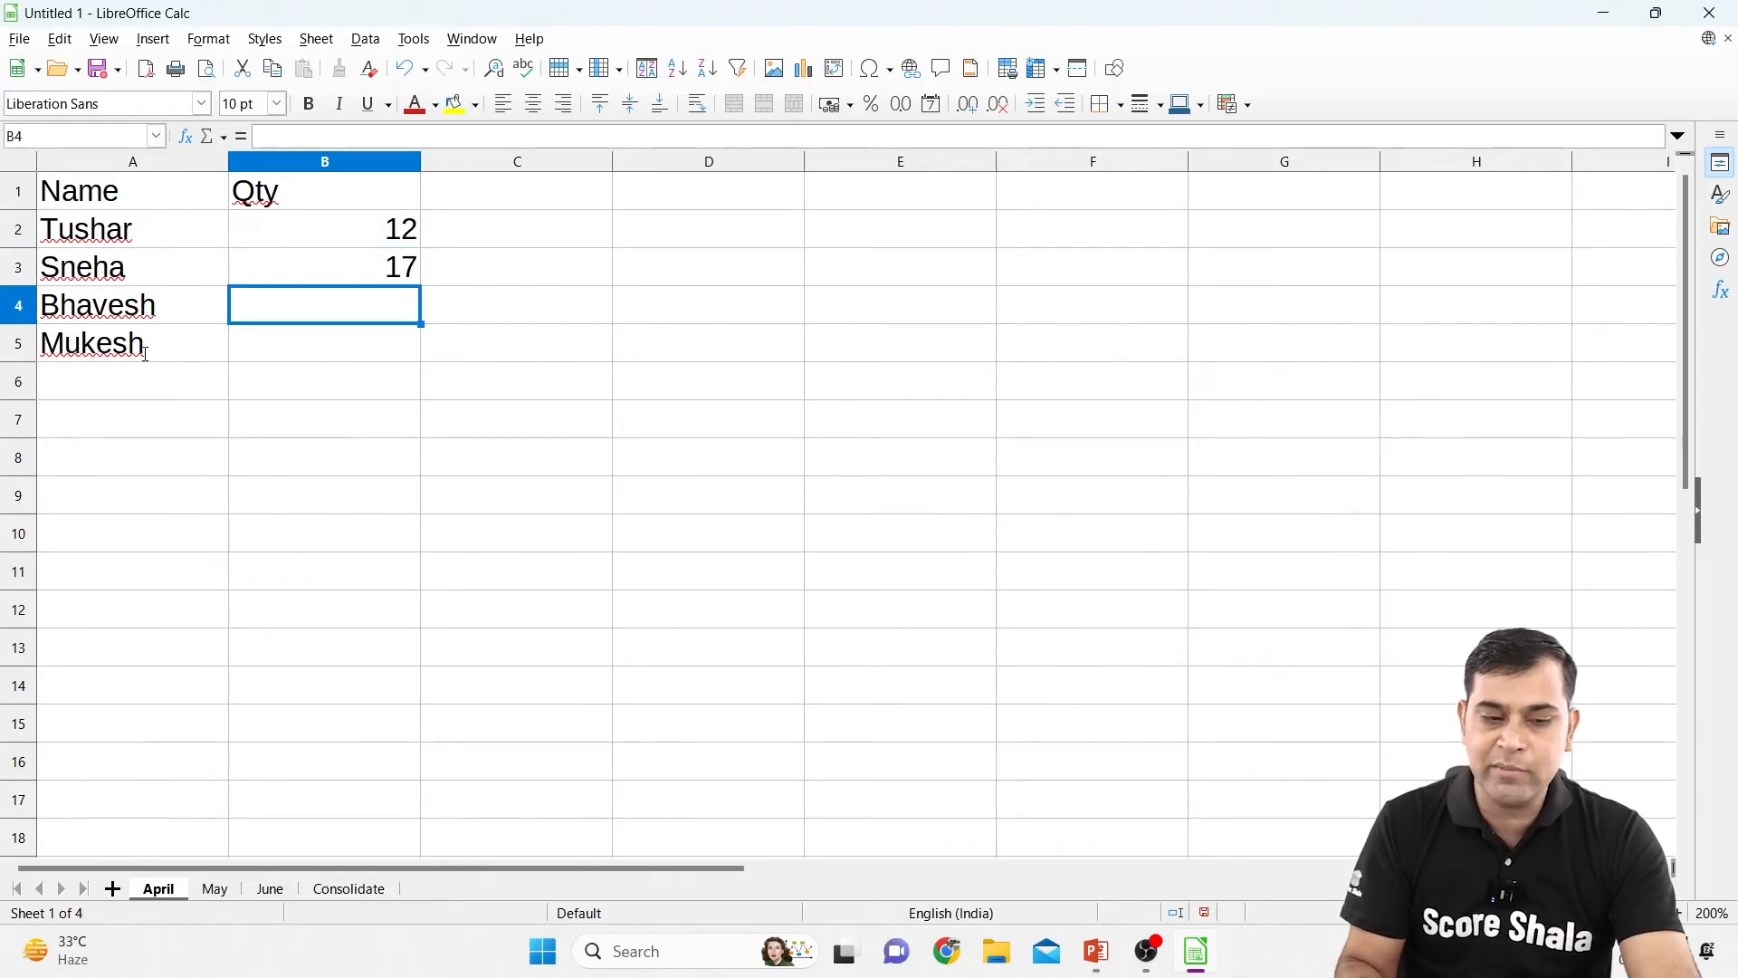
{"action": "type", "text": "16"}
{"action": "key", "text": "Return"}
{"action": "type", "text": "18"}
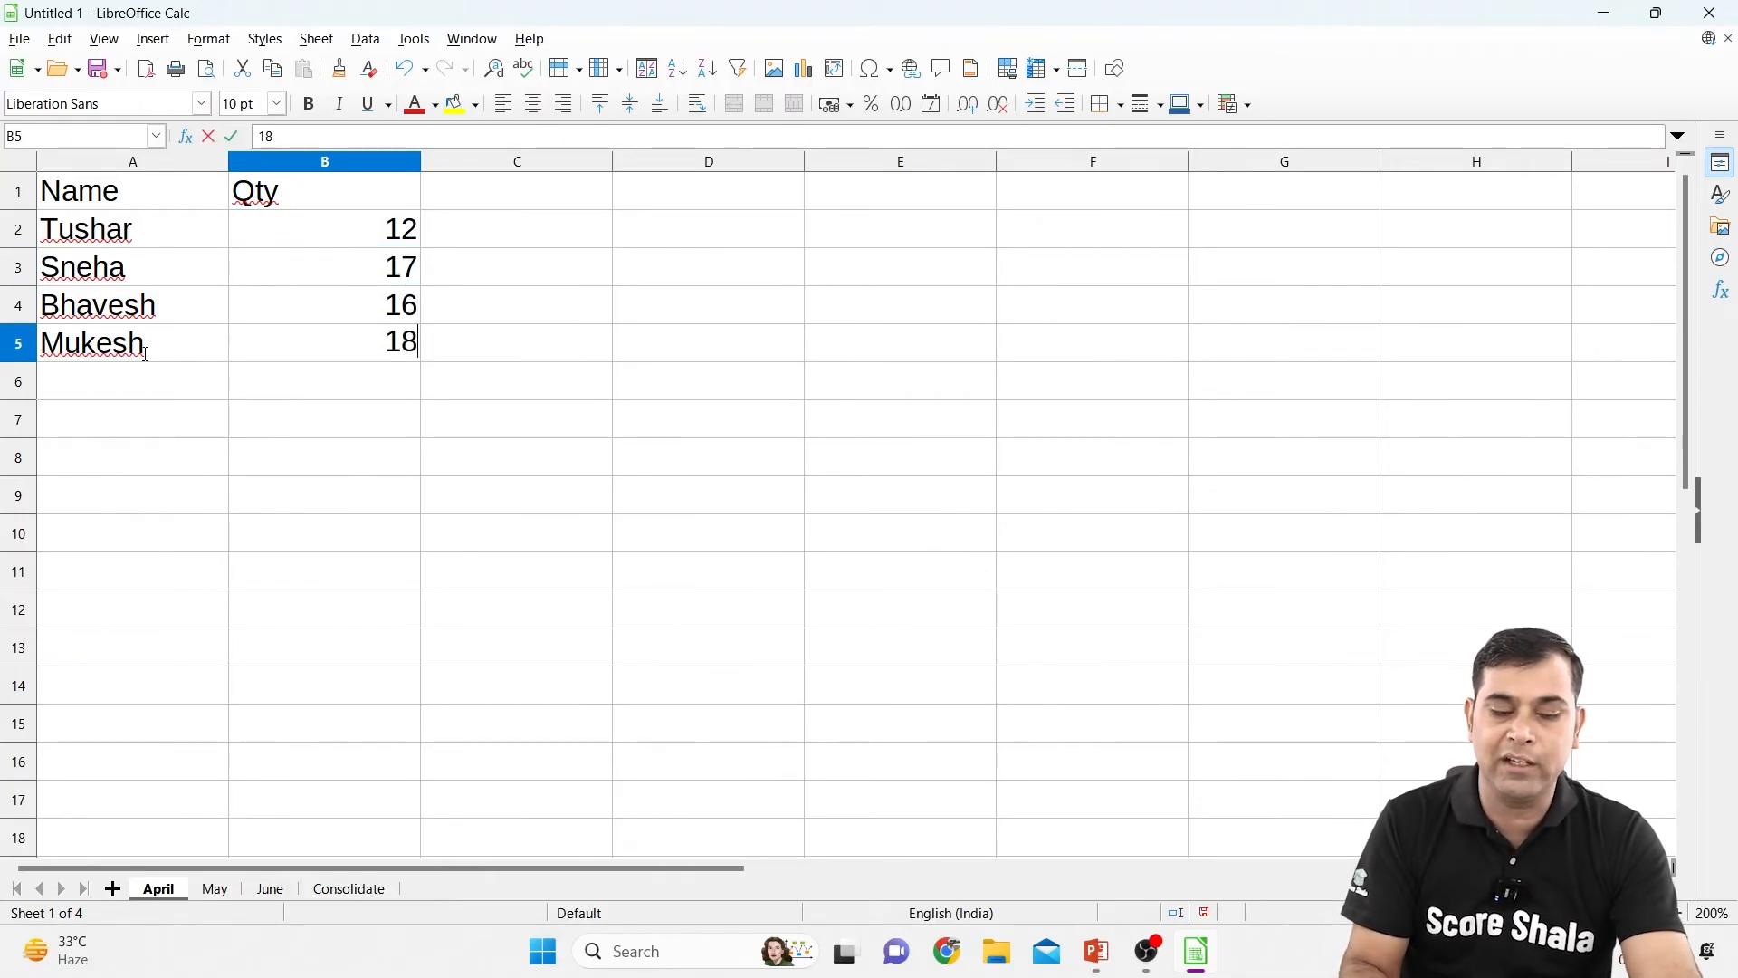
{"action": "key", "text": "Return"}
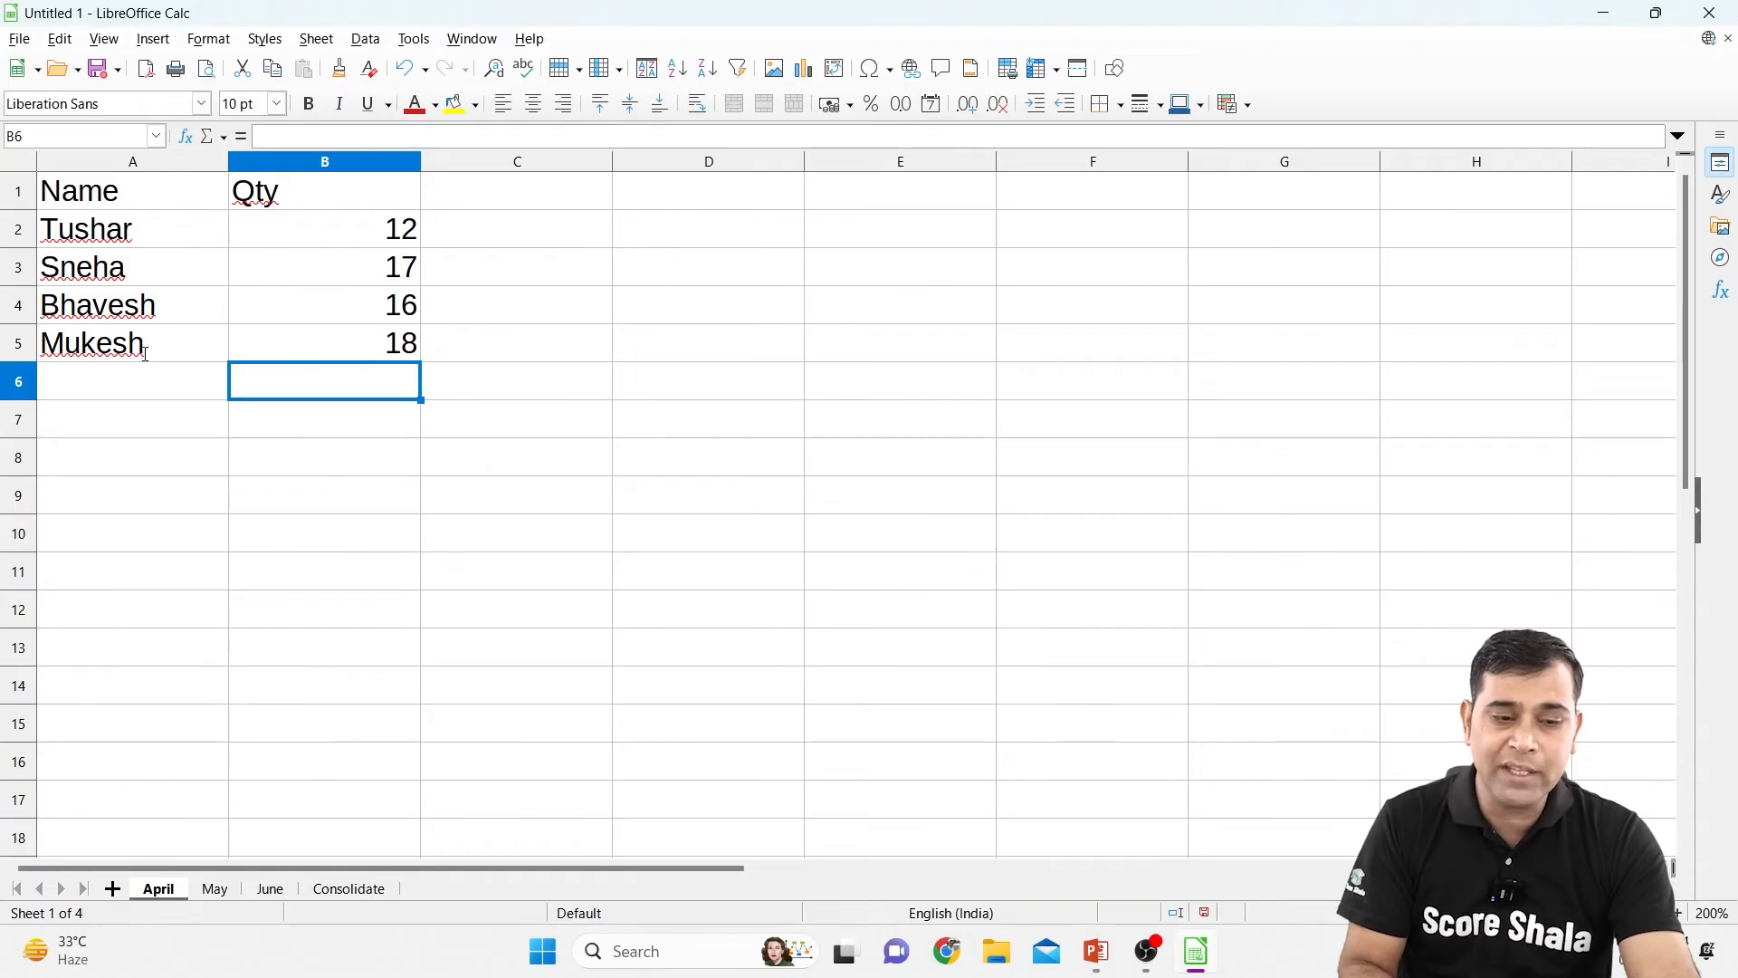
Copy the Name and Qty table in A1:B5 from the April sheet to cell A1 of the May sheet
{"action": "left_click_drag", "start_coordinate": [98, 199], "coordinate": [324, 336]}
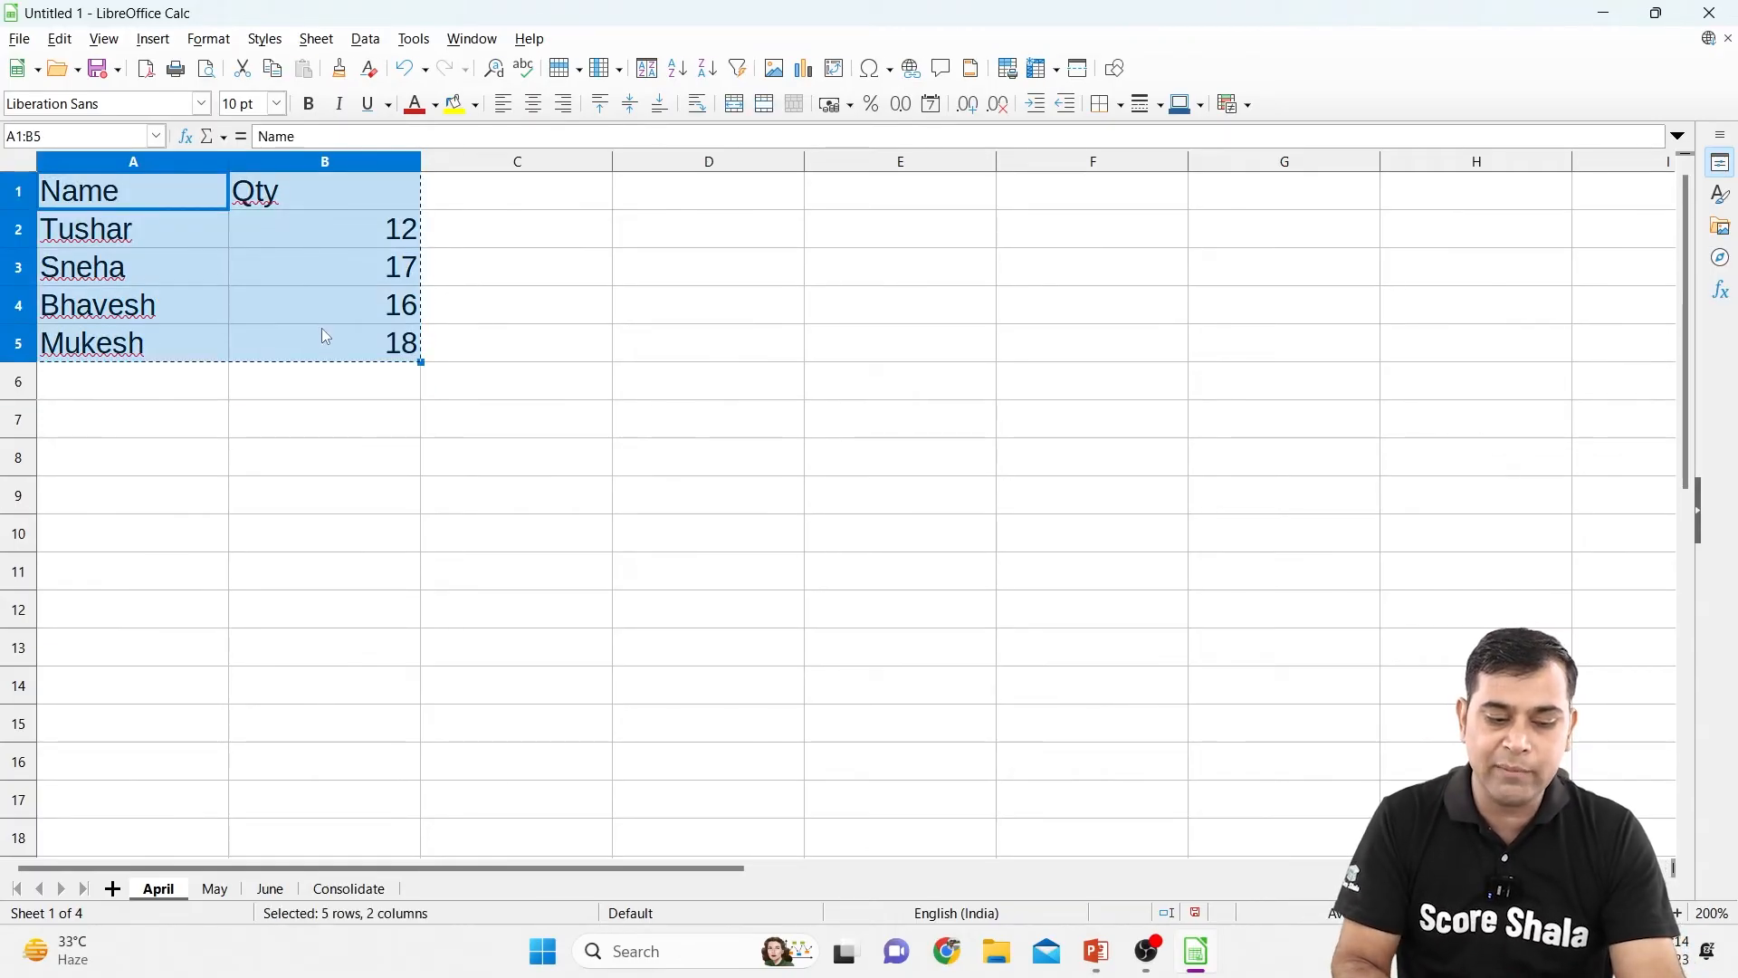
{"action": "key", "text": "ctrl+c"}
{"action": "left_click", "coordinate": [212, 890]}
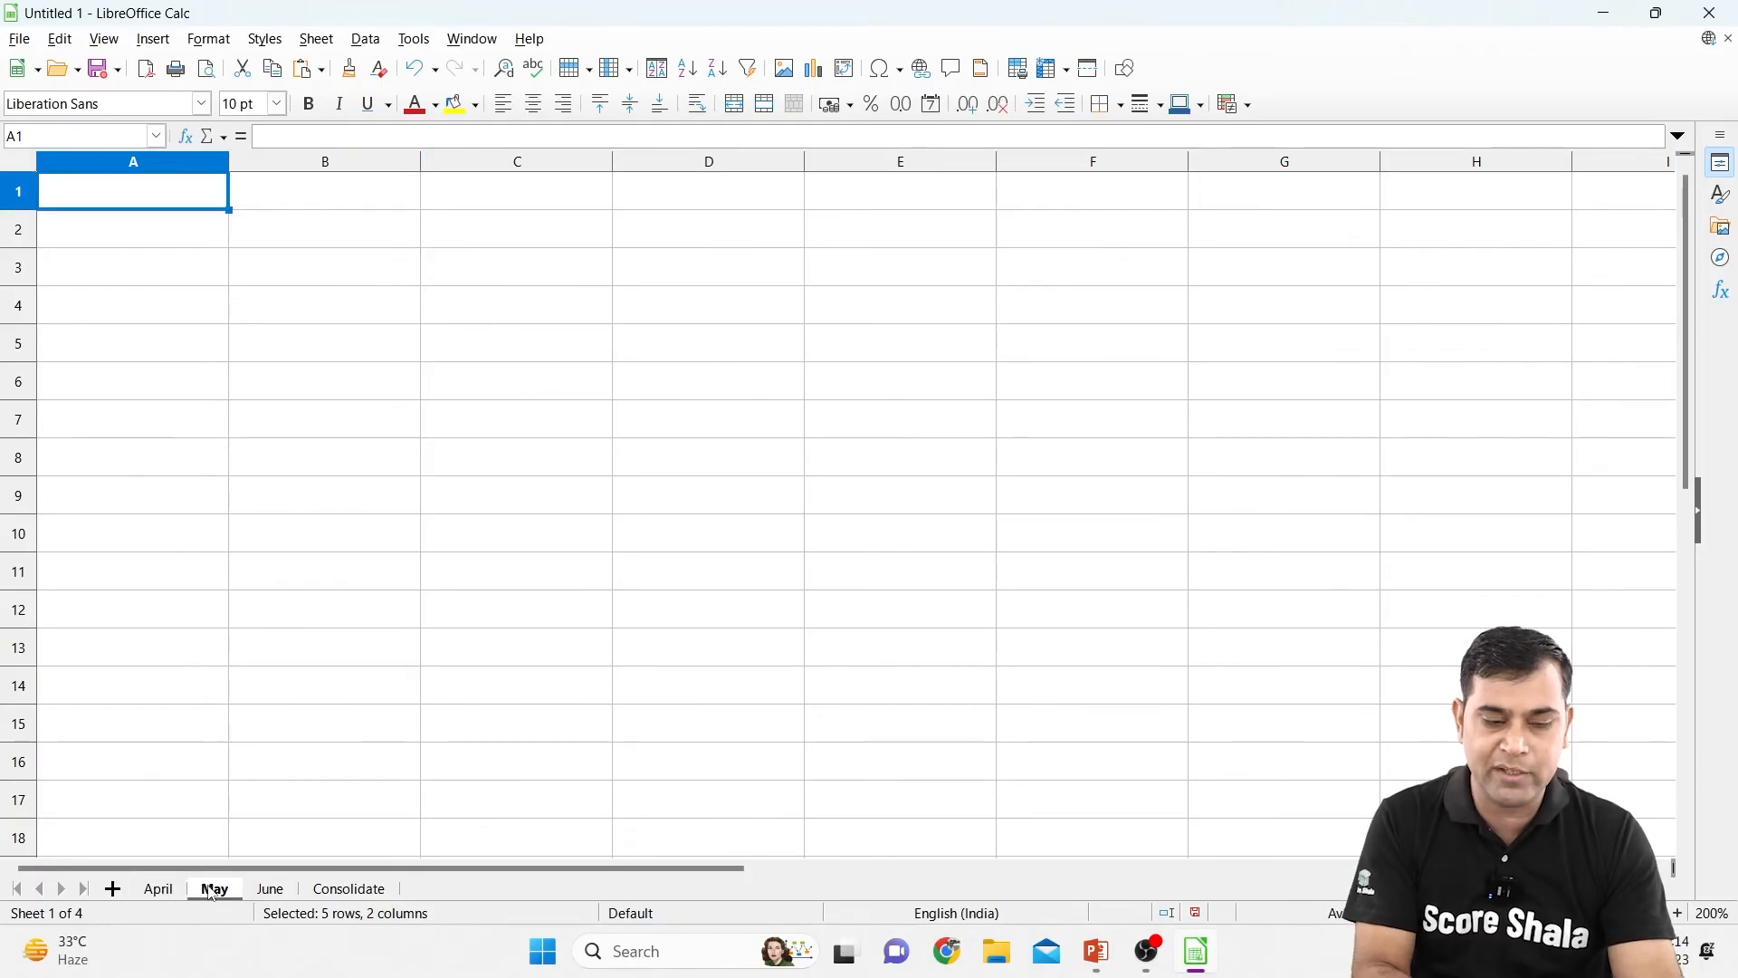
{"action": "key", "text": "ctrl+v"}
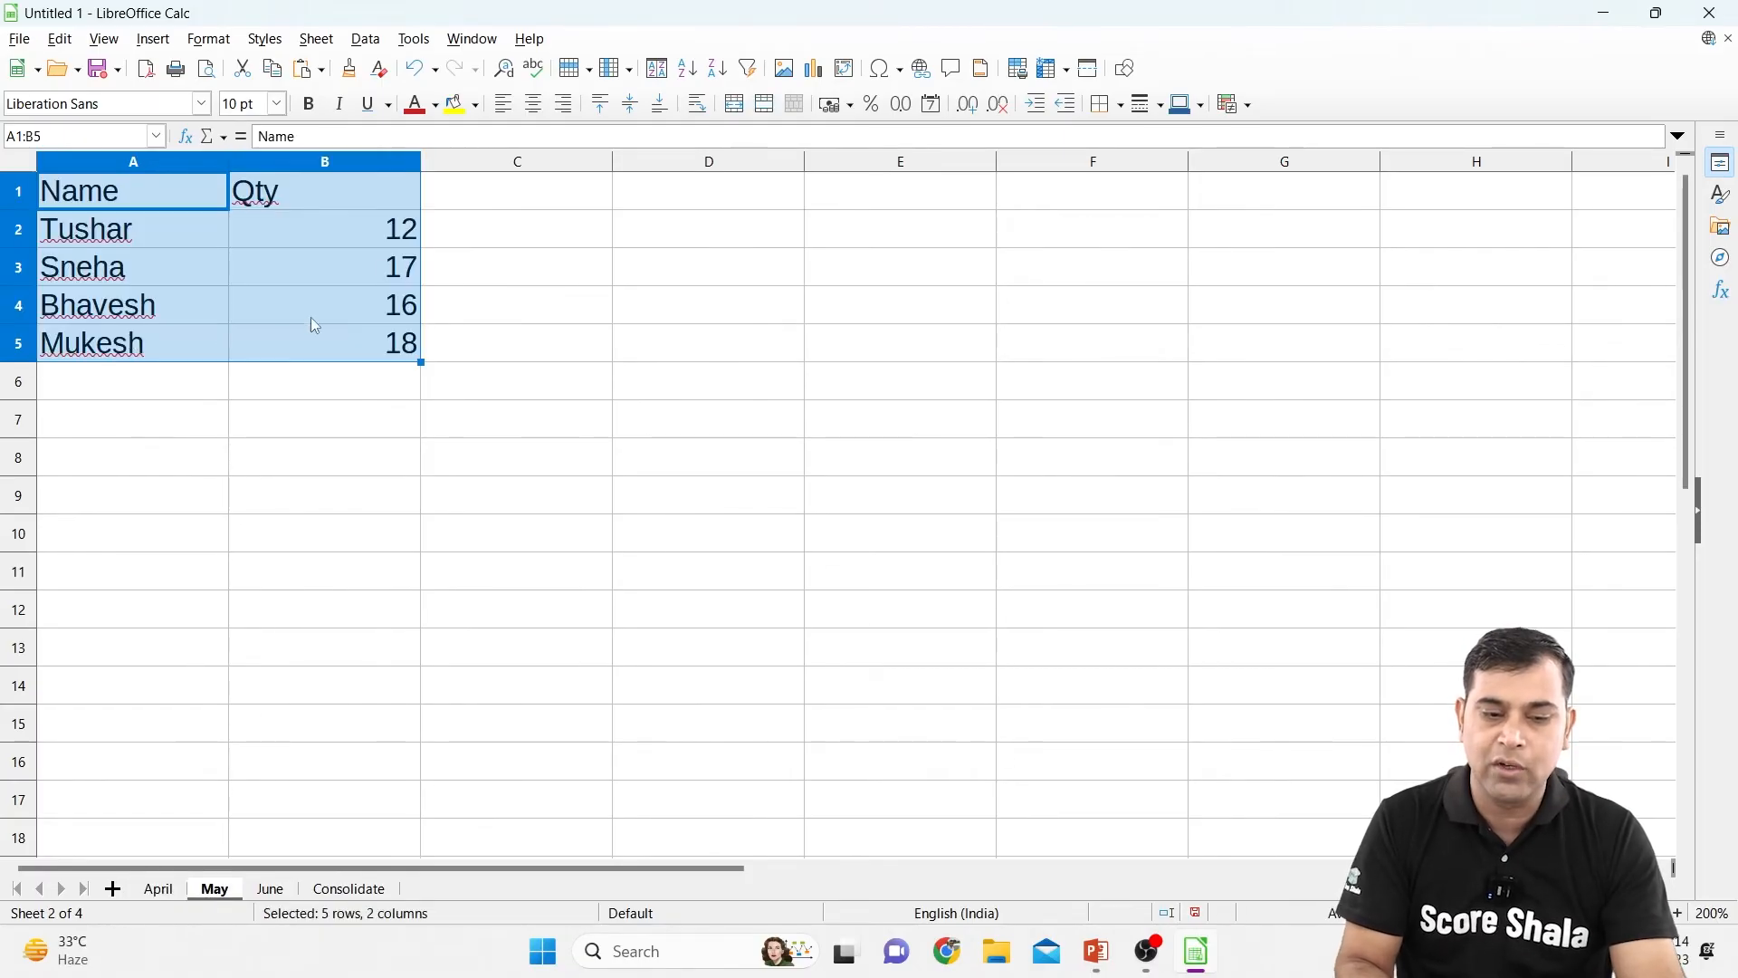
Clear the copied quantities from cells B2 to B5 on the May sheet
{"action": "left_click", "coordinate": [369, 229]}
{"action": "key", "text": "shift+Down"}
{"action": "key", "text": "shift+Down"}
{"action": "key", "text": "shift+Down"}
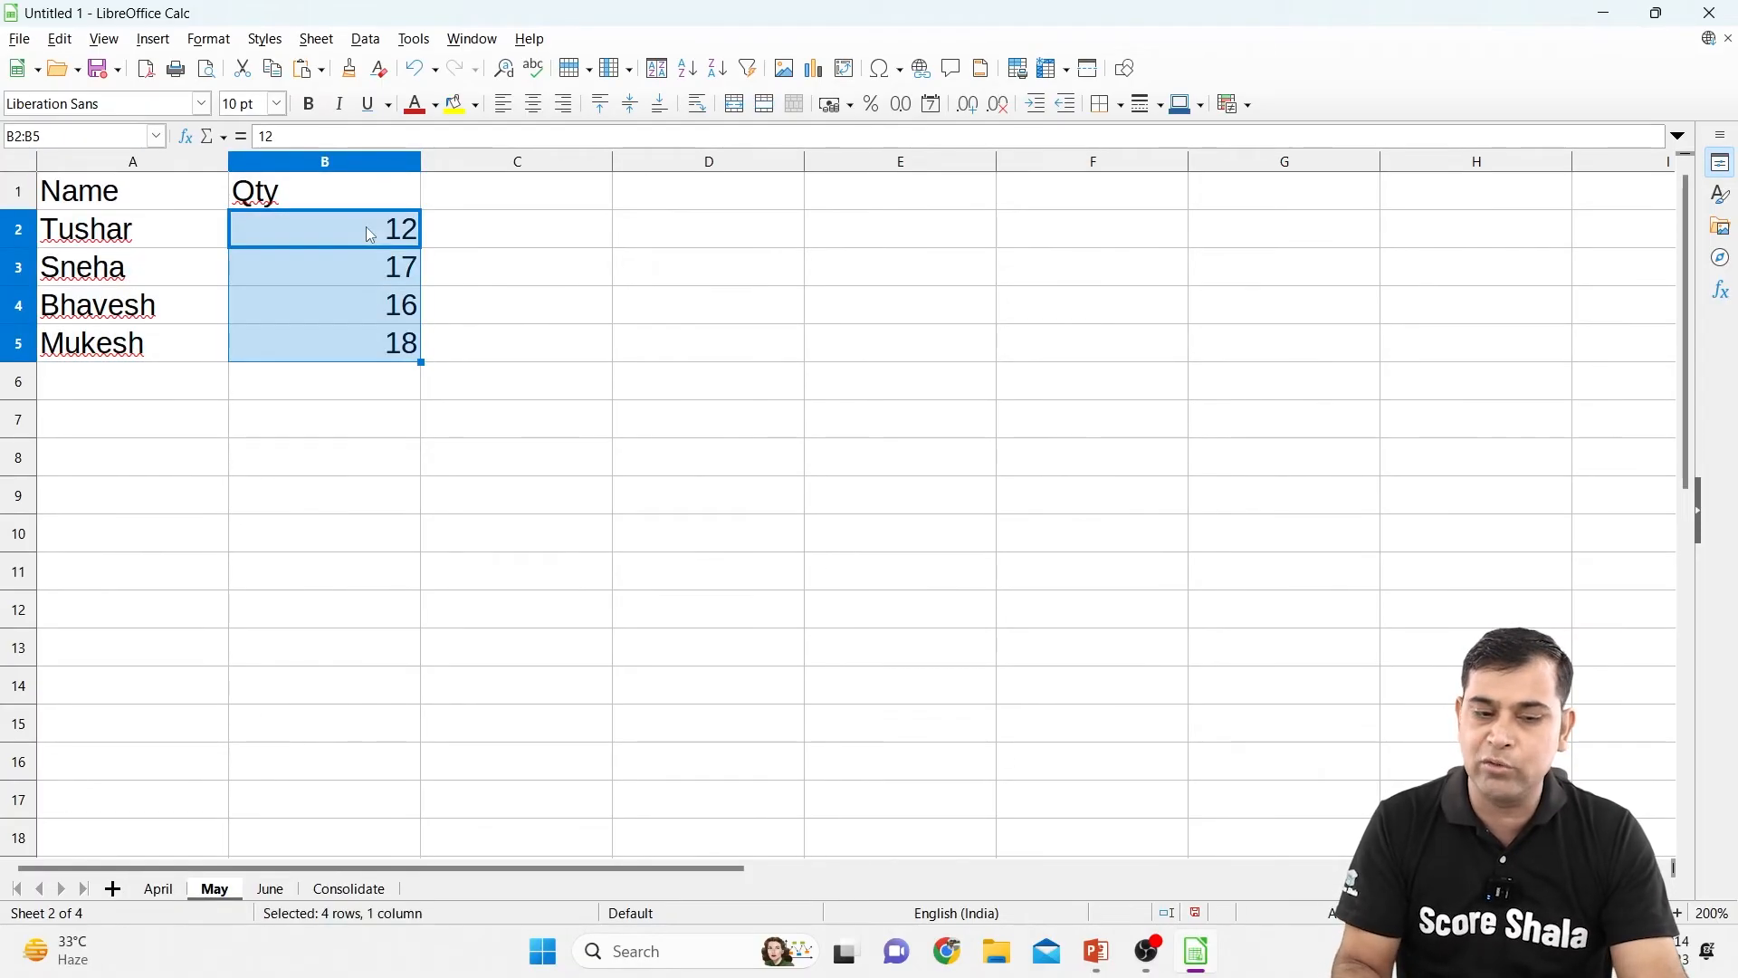
{"action": "key", "text": "Delete"}
Enter the quantities 14, 16, 13 and 19 in cells B2 to B5 of the May sheet
{"action": "left_click", "coordinate": [369, 234]}
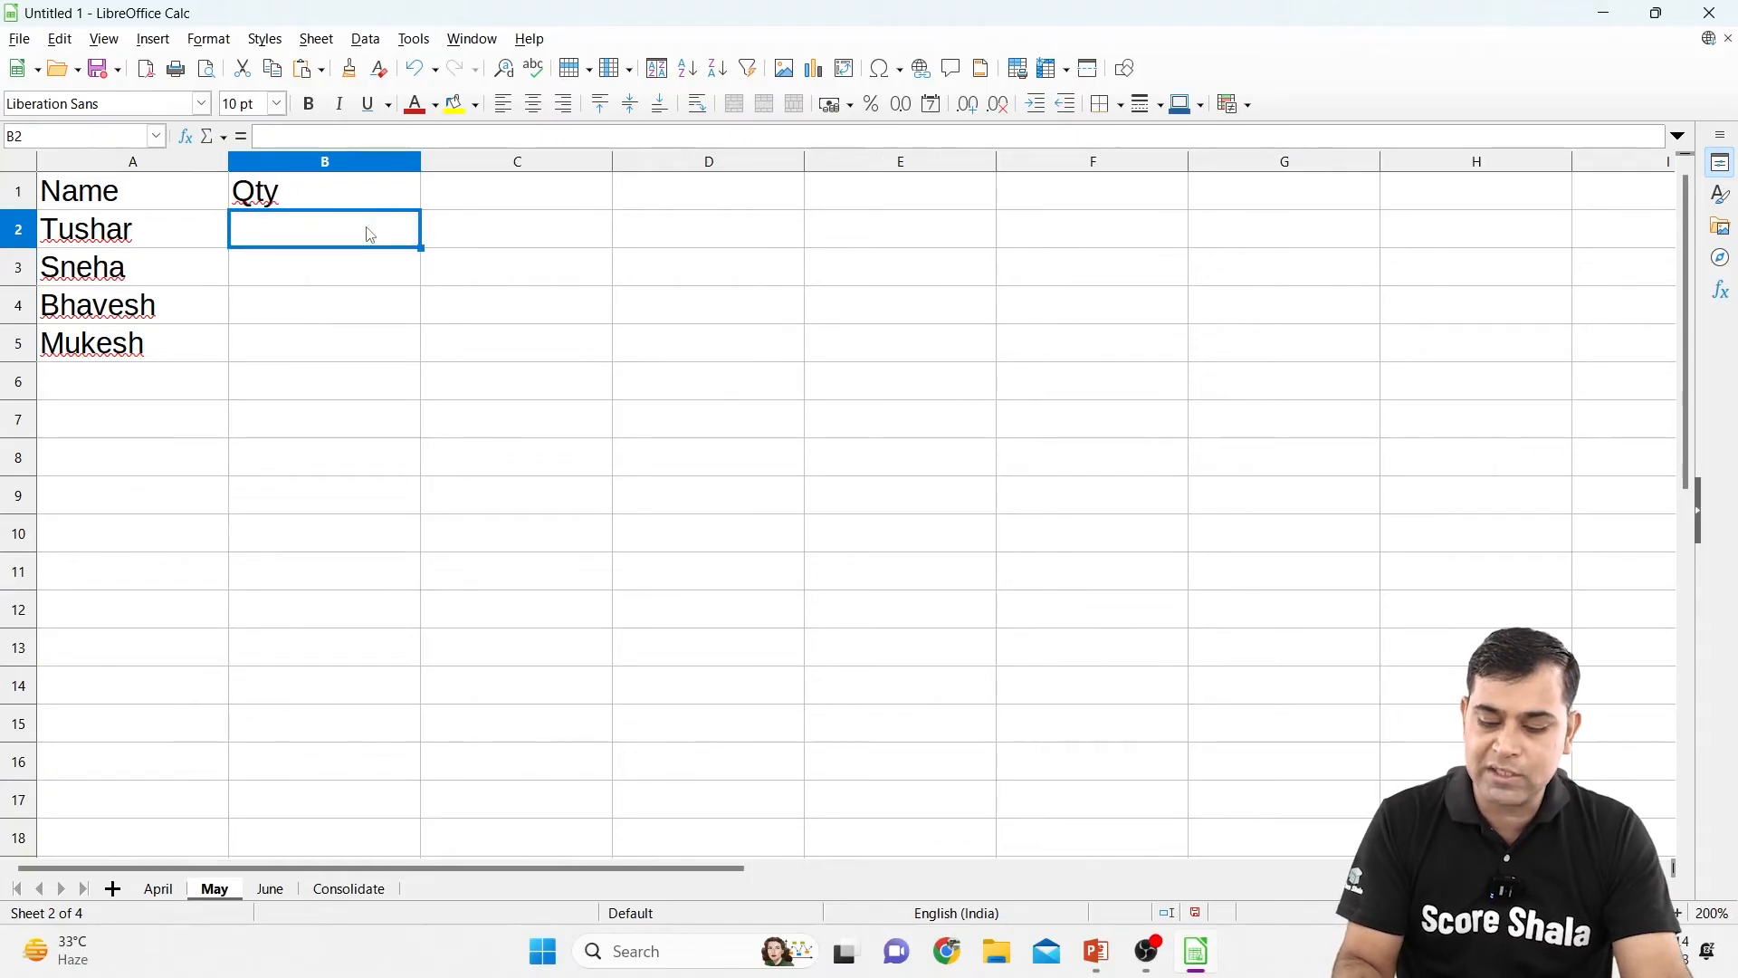
{"action": "type", "text": "14"}
{"action": "key", "text": "Return"}
{"action": "type", "text": "16"}
{"action": "key", "text": "Return"}
{"action": "type", "text": "13"}
{"action": "key", "text": "Return"}
{"action": "type", "text": "17"}
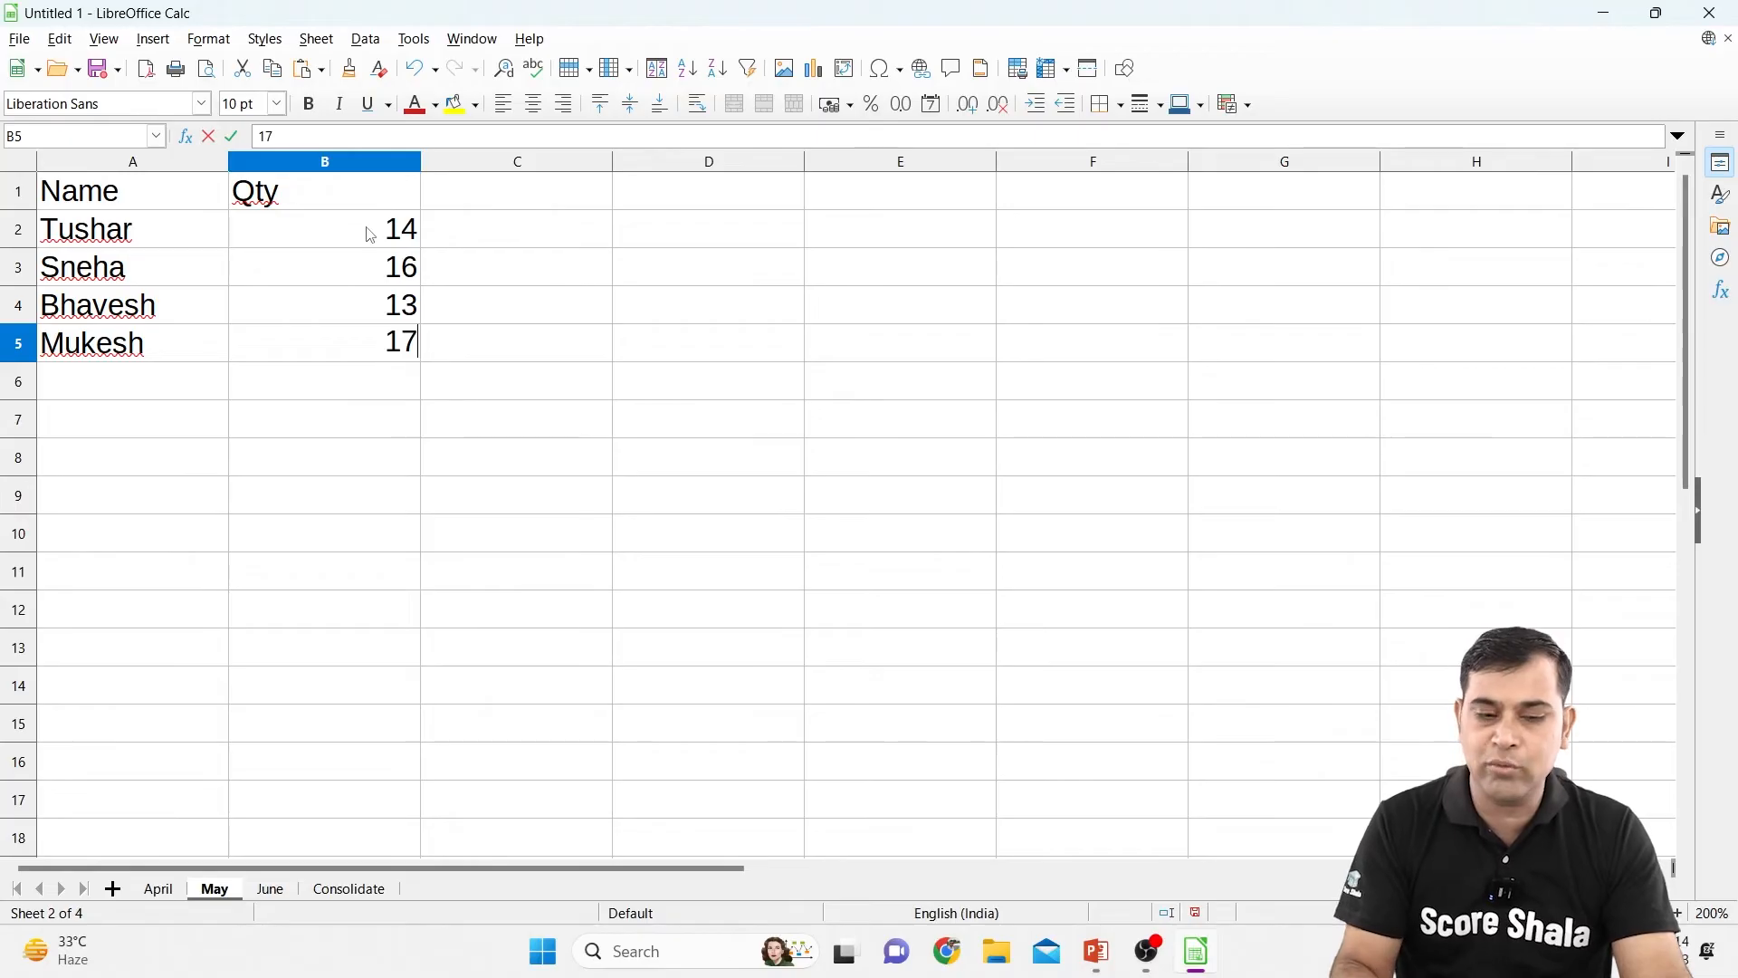
{"action": "key", "text": "BackSpace"}
{"action": "type", "text": "9"}
{"action": "key", "text": "Return"}
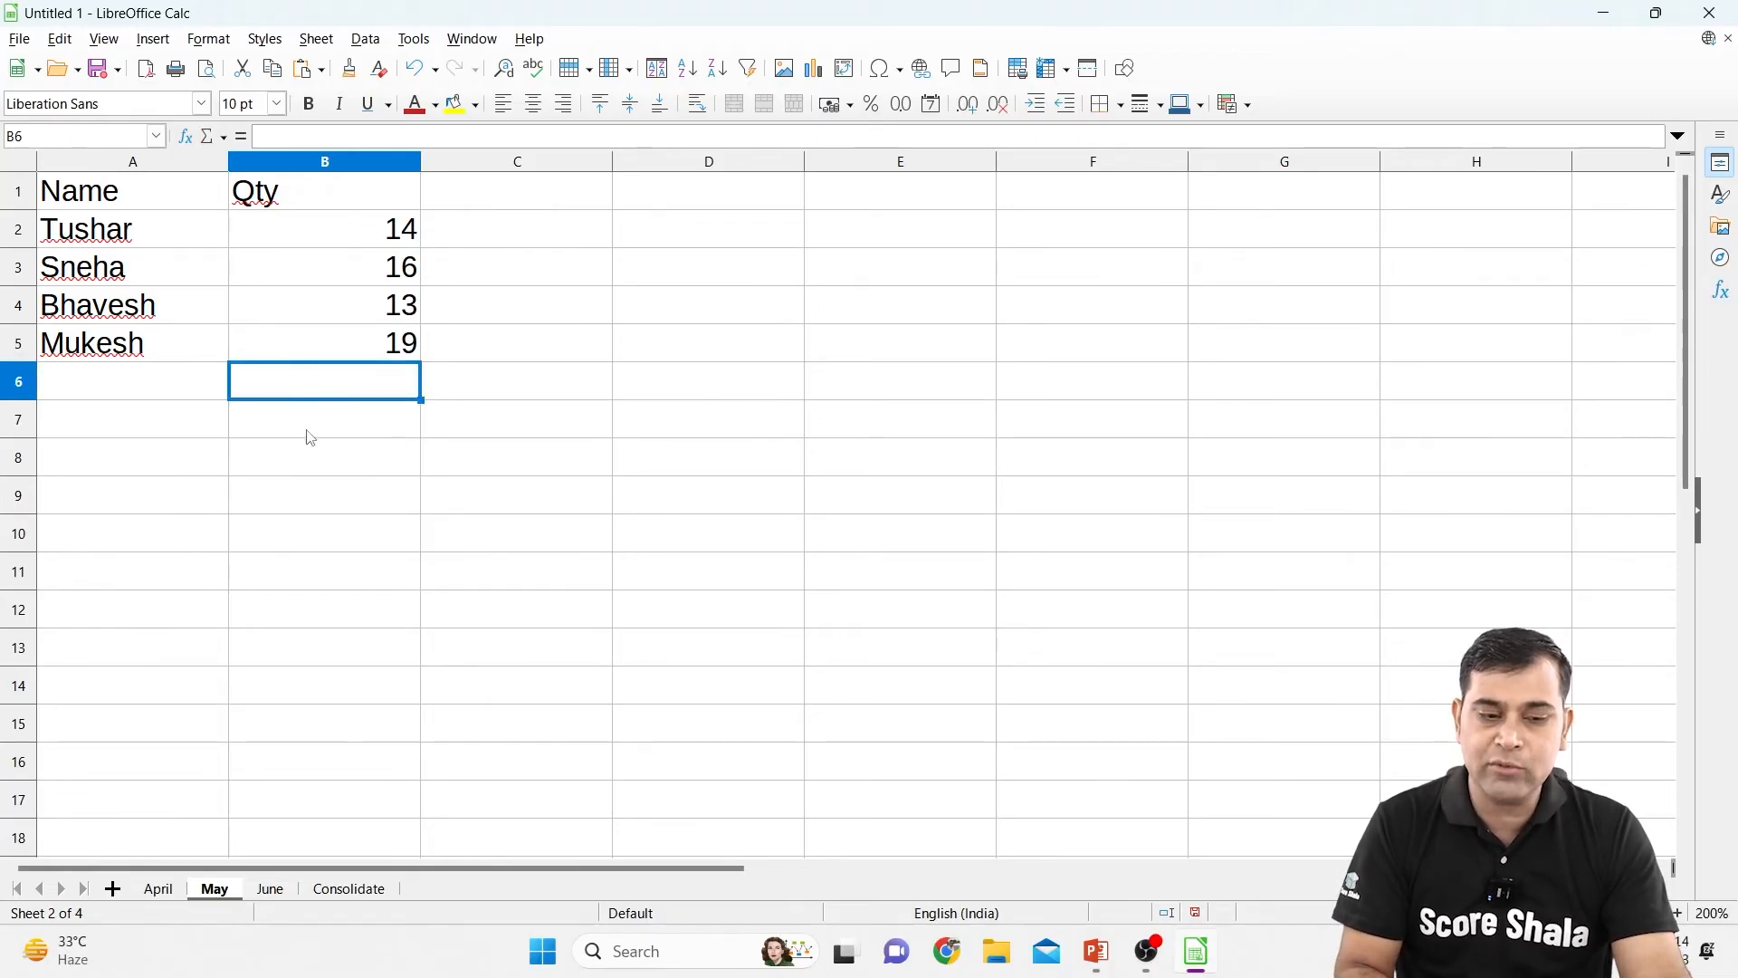
Copy the table in A1:B5 from the May sheet to cell A1 of the June sheet
{"action": "left_click_drag", "start_coordinate": [70, 193], "coordinate": [346, 337]}
{"action": "key", "text": "ctrl+c"}
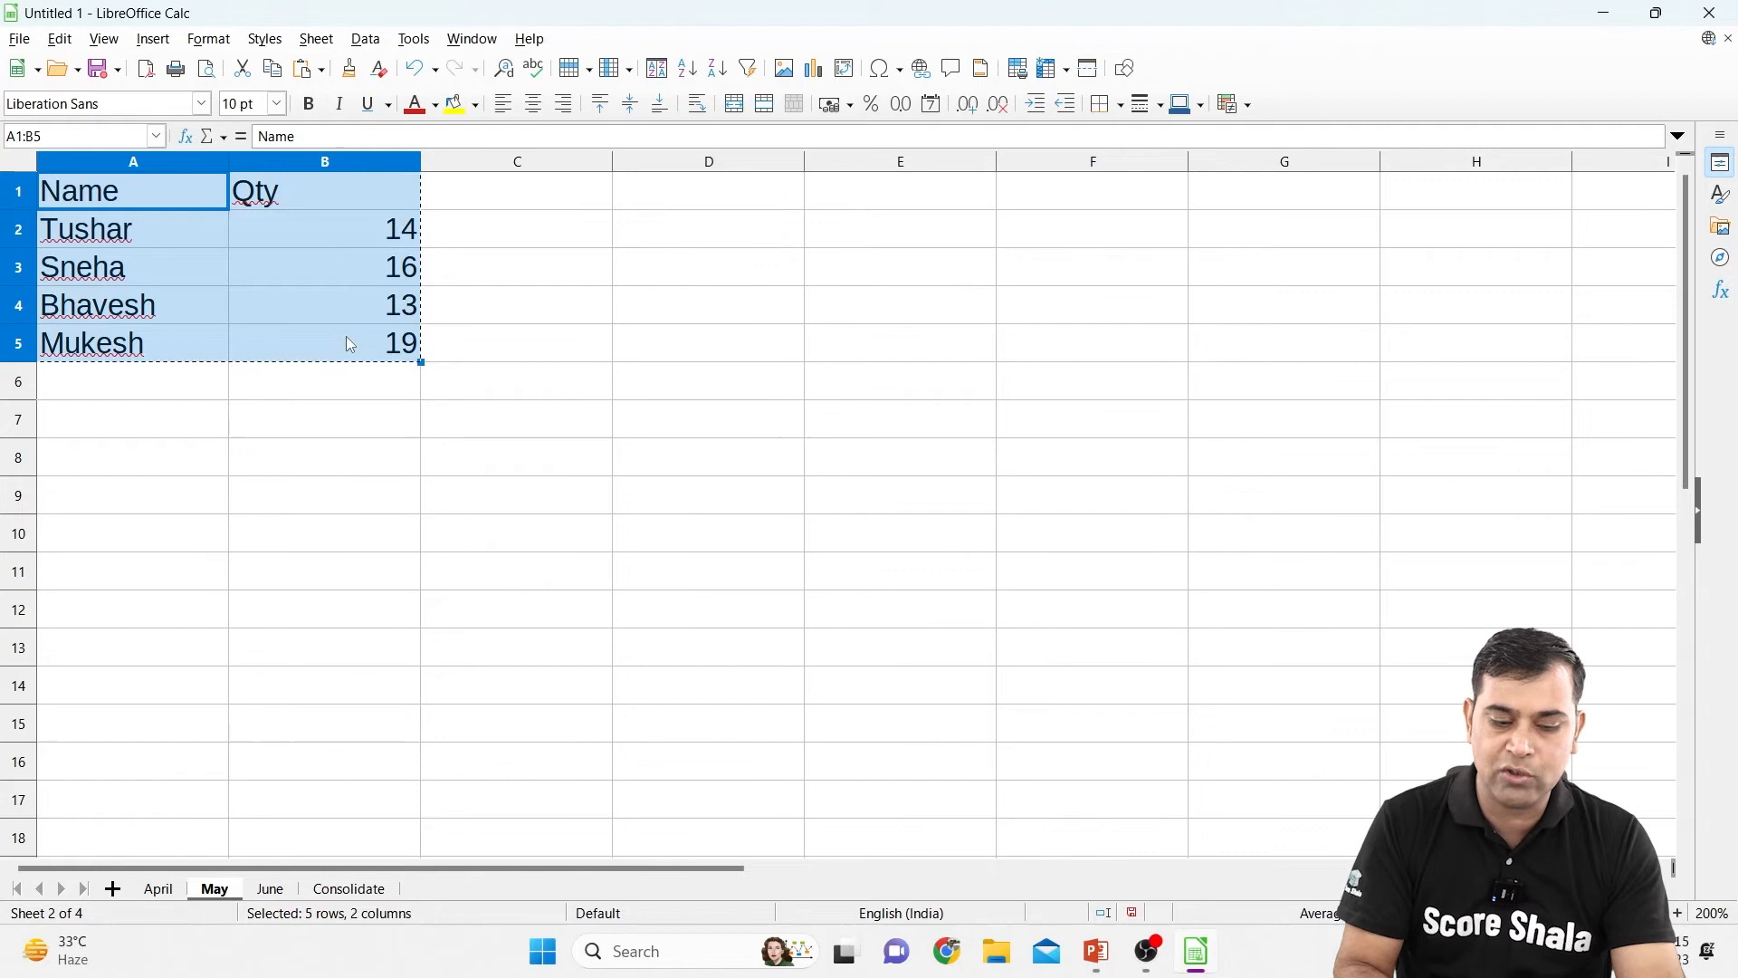
{"action": "left_click", "coordinate": [276, 889]}
{"action": "key", "text": "ctrl+v"}
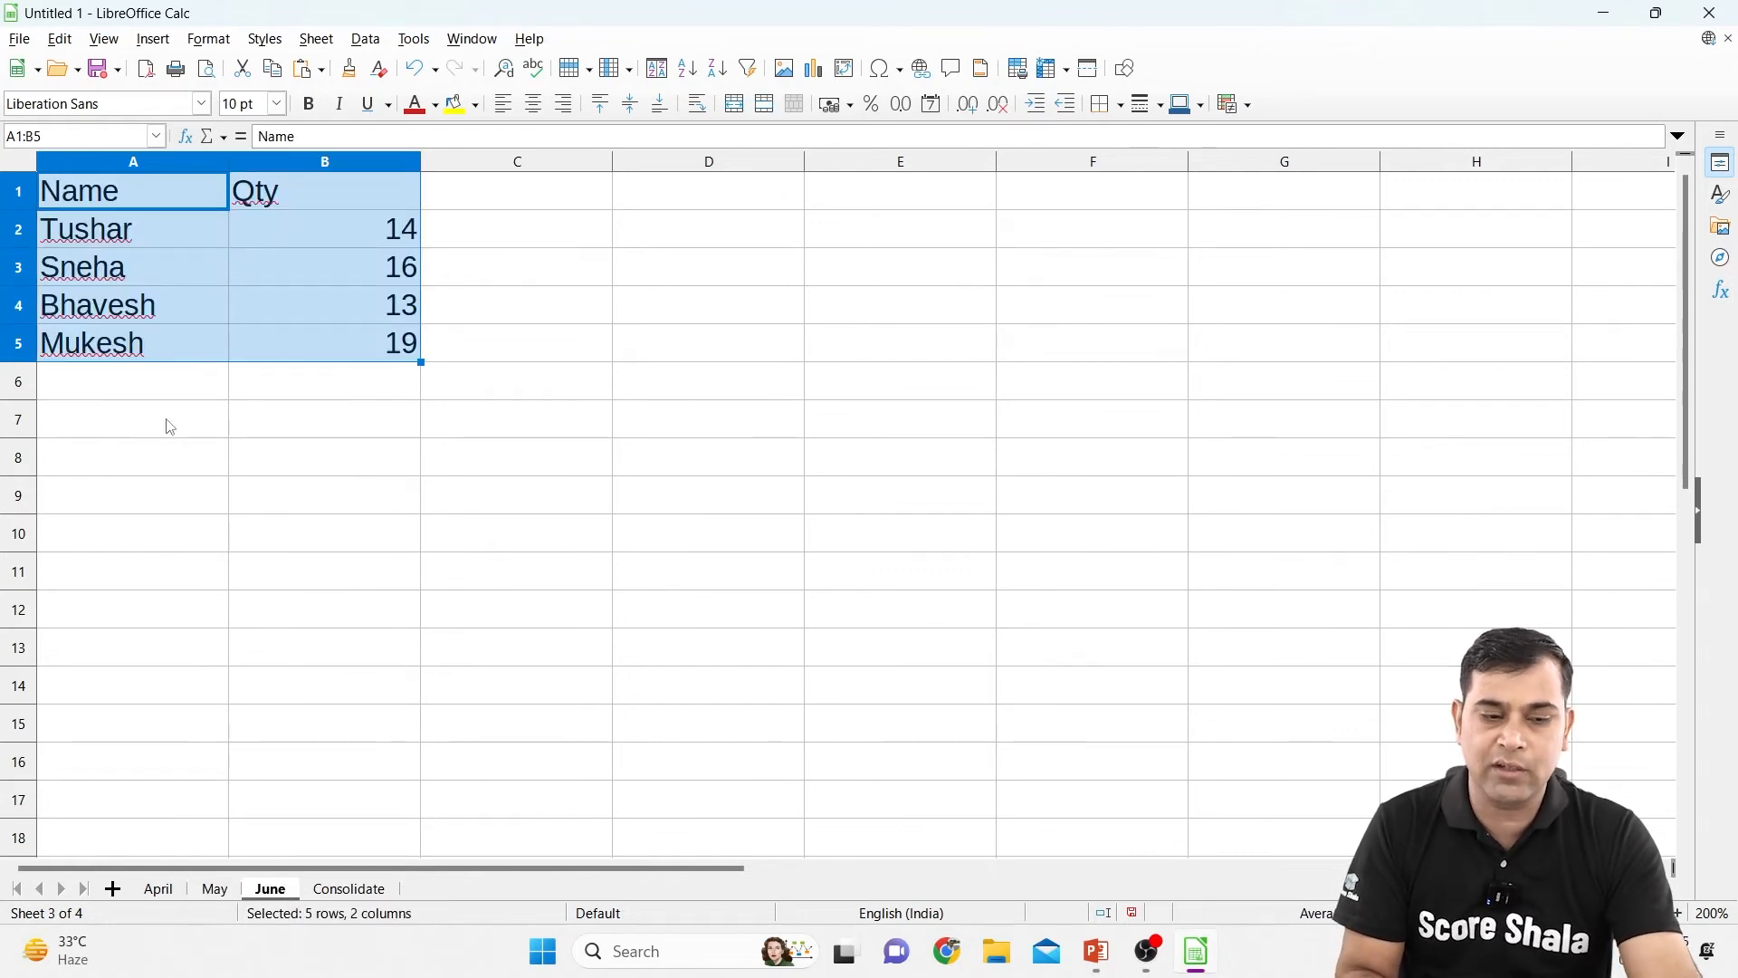
Clear the copied quantities from cells B2 to B5 on the June sheet
{"action": "left_click", "coordinate": [360, 207]}
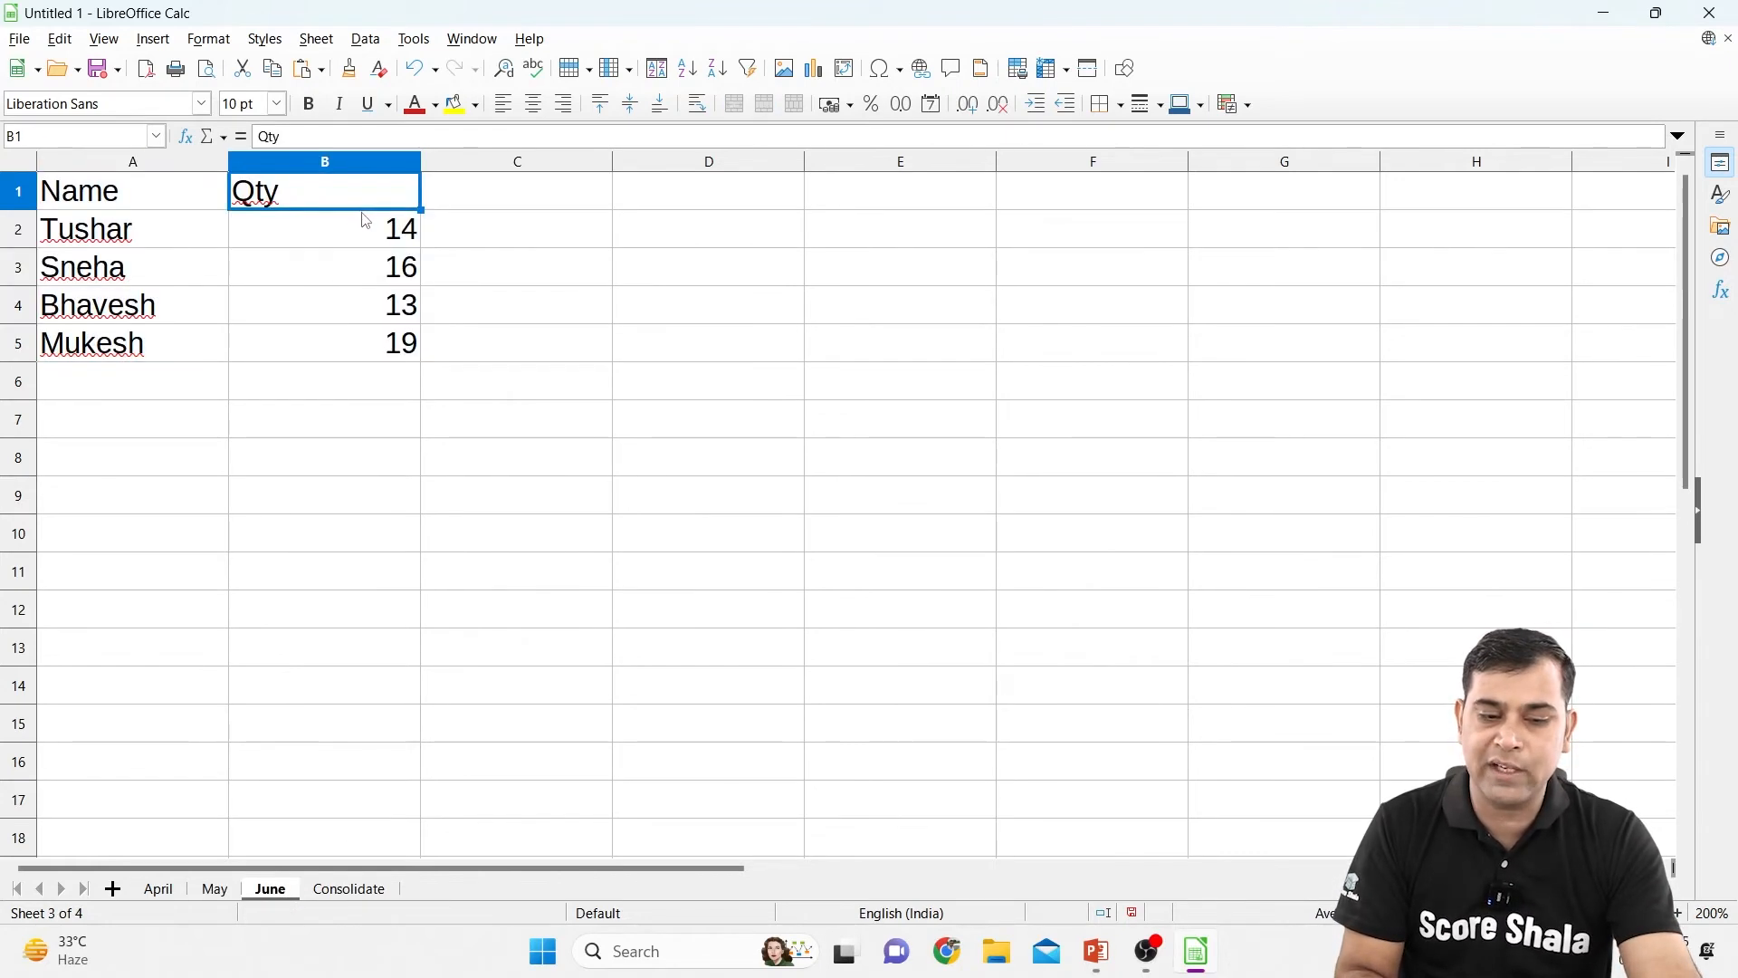
{"action": "left_click_drag", "start_coordinate": [362, 224], "coordinate": [366, 342]}
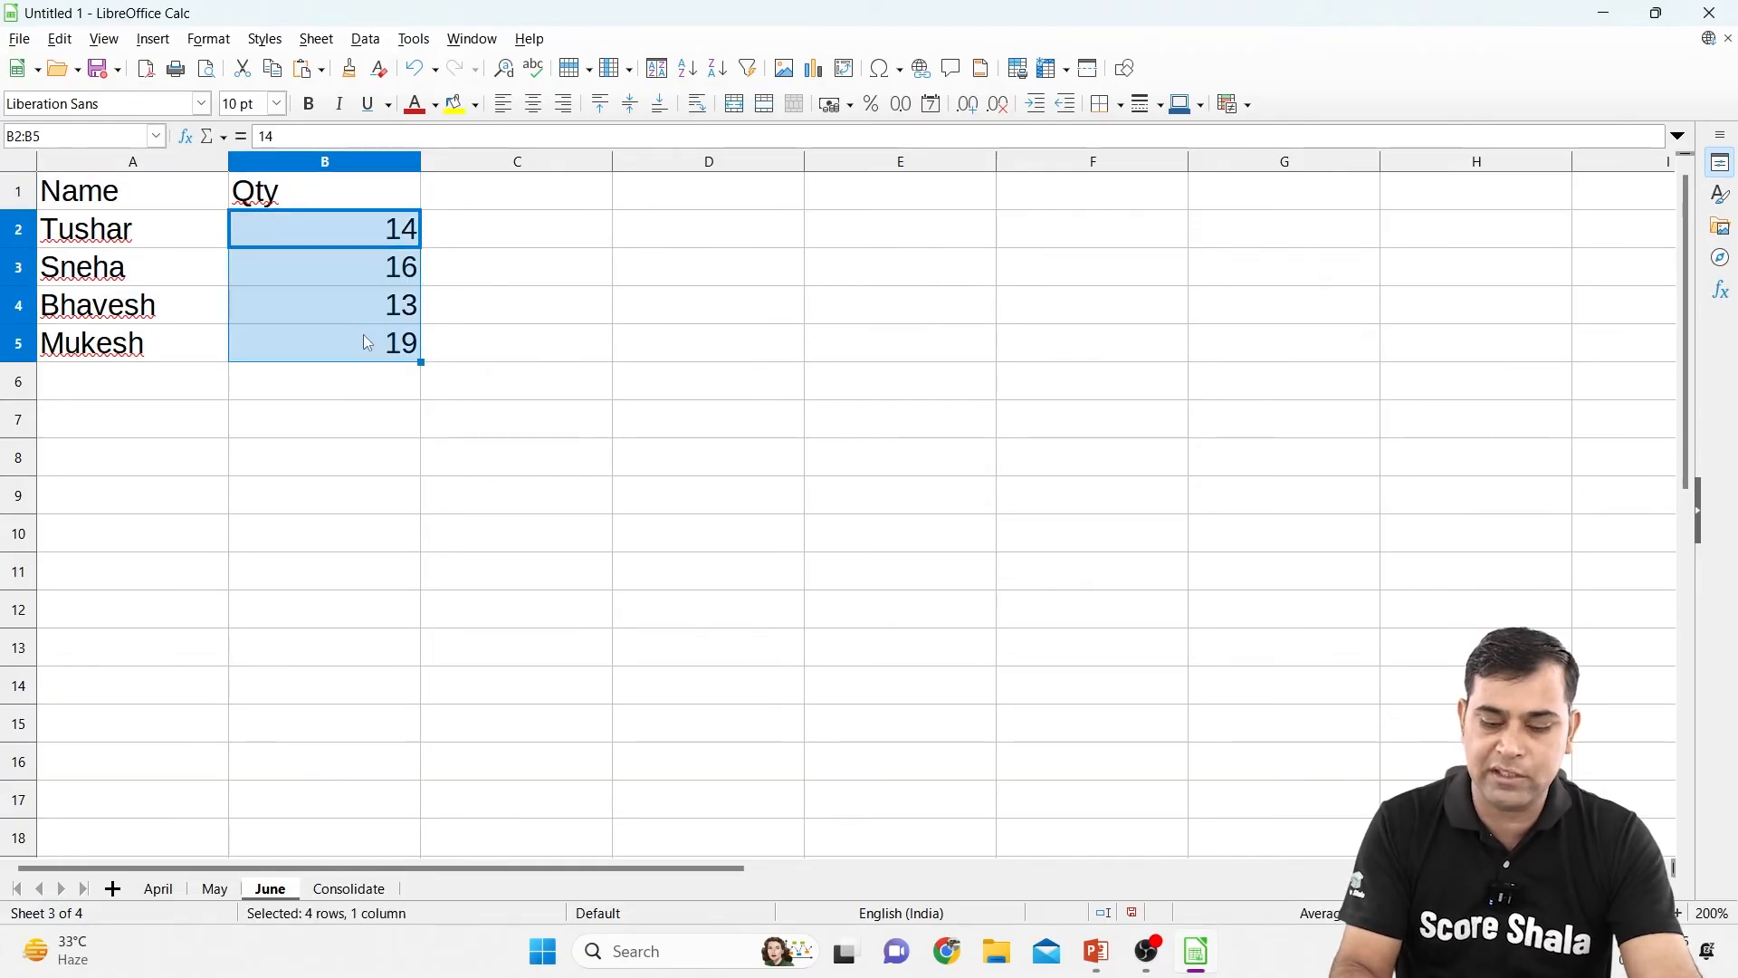
{"action": "key", "text": "Delete"}
Enter the quantities 12, 14, 15 and 16 in cells B2 to B5 of the June sheet
{"action": "key", "text": "Down"}
{"action": "key", "text": "Up"}
{"action": "type", "text": "12"}
{"action": "key", "text": "Return"}
{"action": "type", "text": "14"}
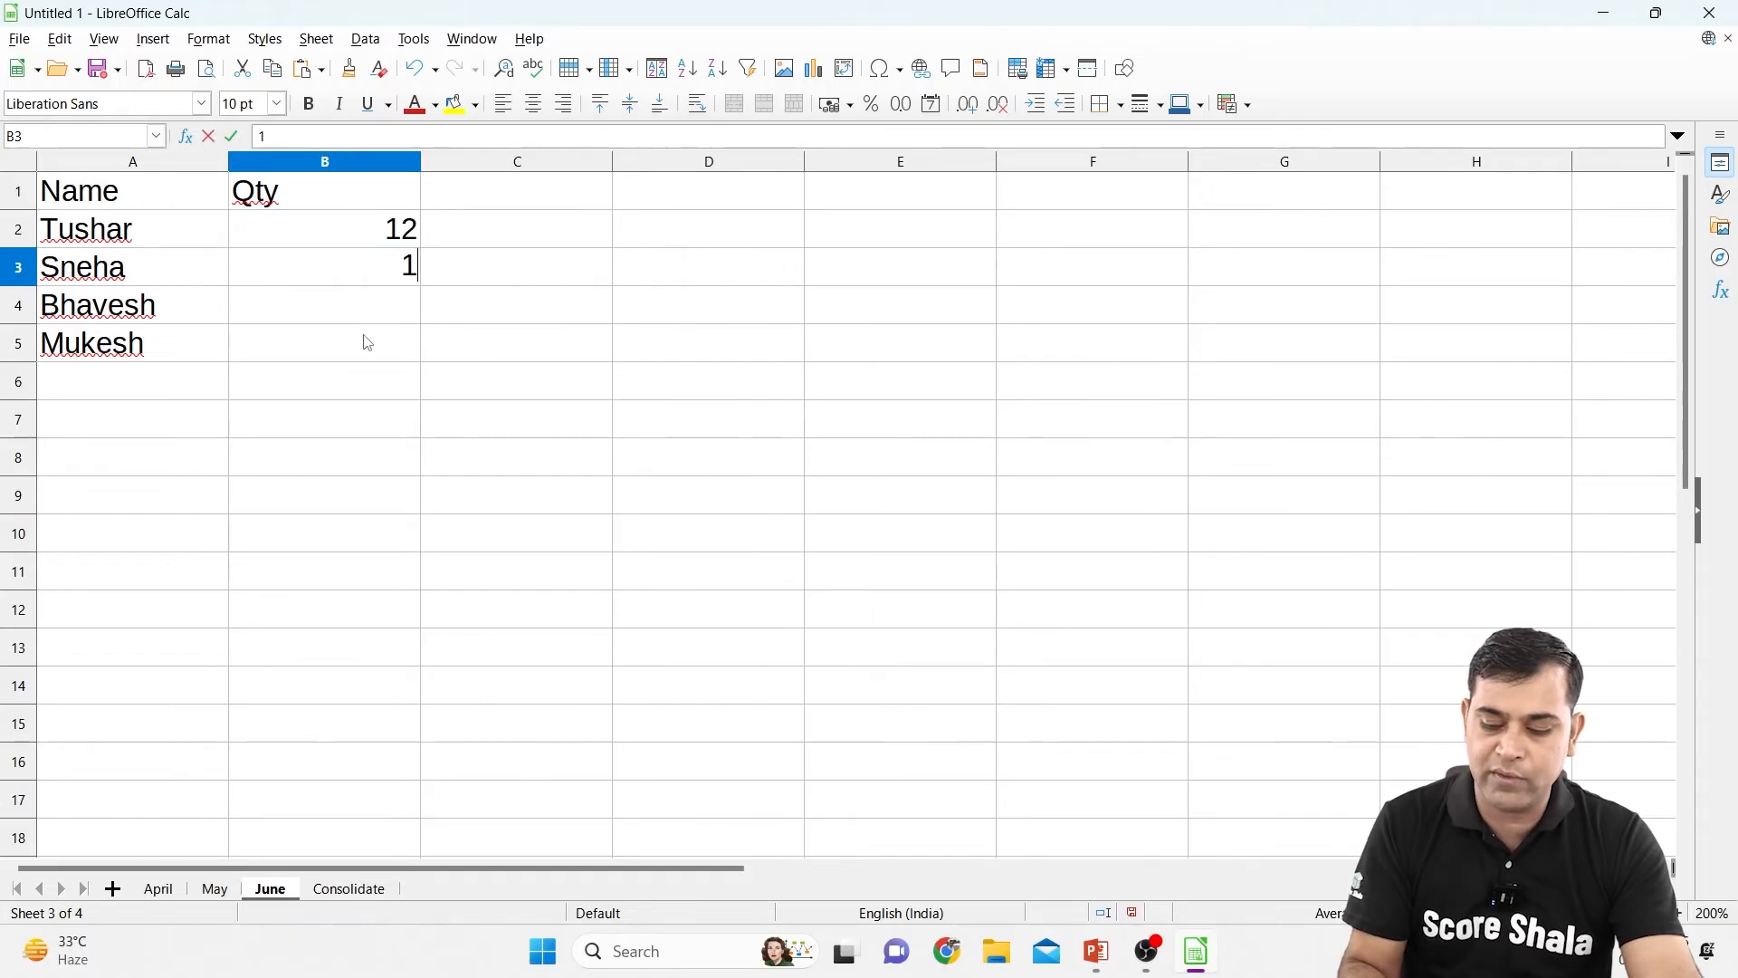
{"action": "key", "text": "Return"}
{"action": "type", "text": "15"}
{"action": "key", "text": "Return"}
{"action": "type", "text": "16"}
{"action": "key", "text": "Return"}
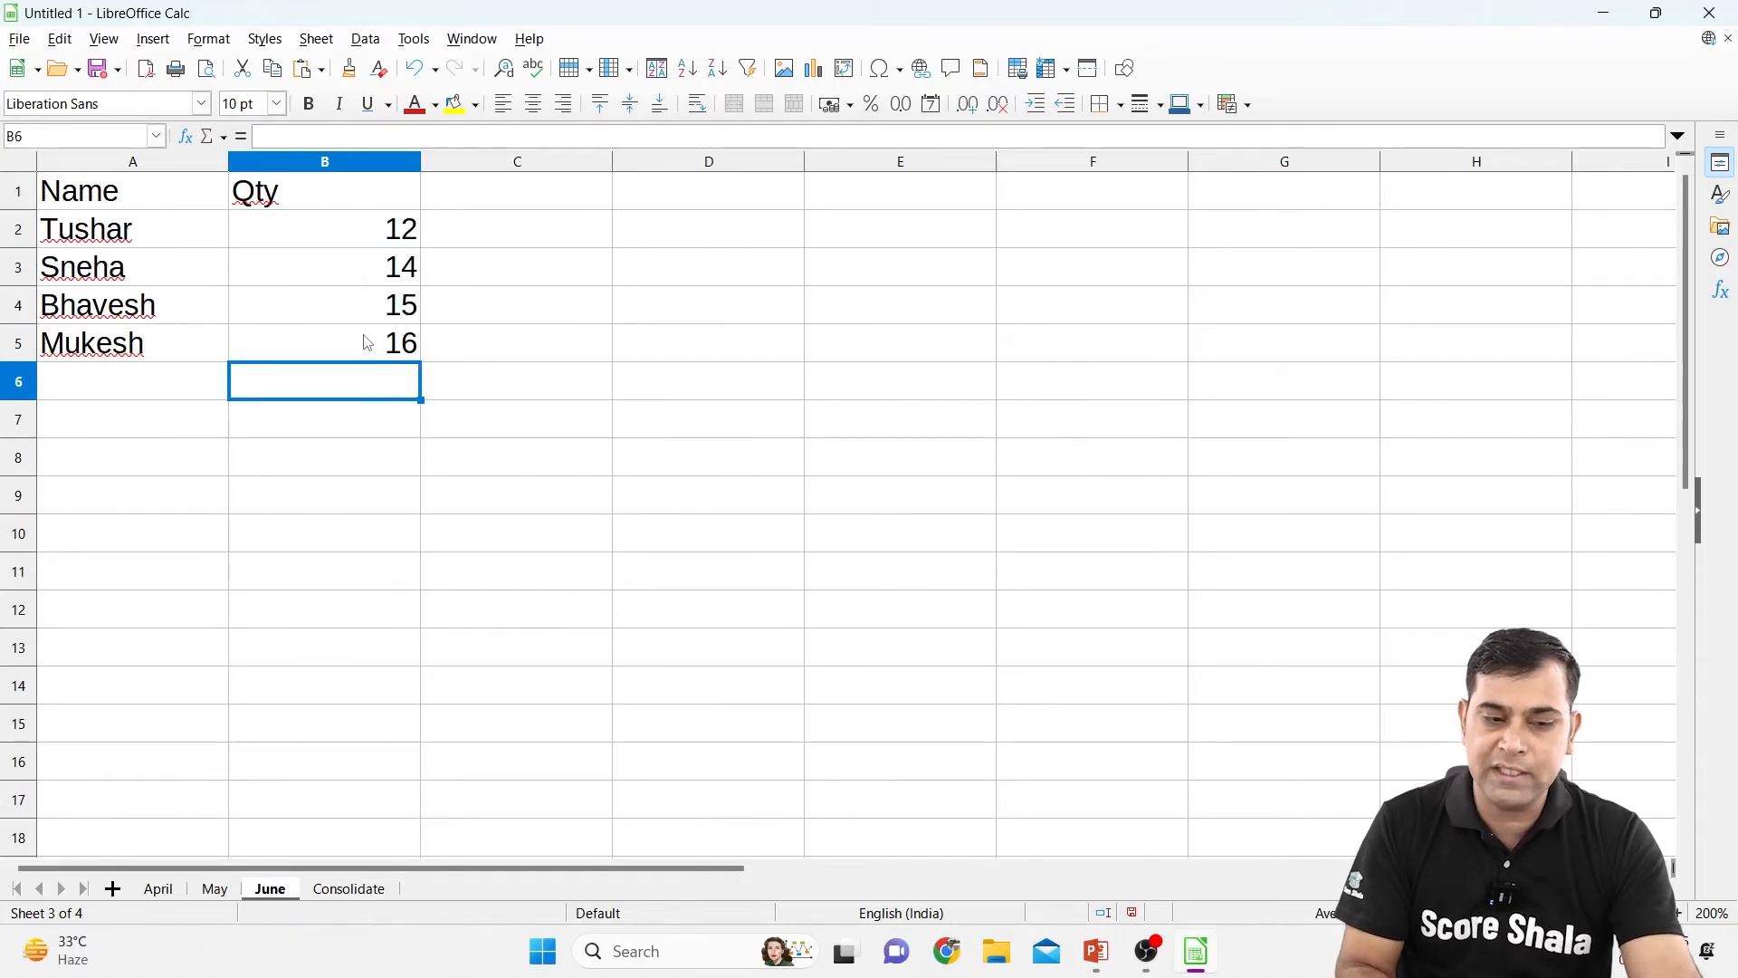
Copy the table in A1:B5 from the June sheet to cell A1 of the Consolidate sheet
{"action": "left_click_drag", "start_coordinate": [97, 201], "coordinate": [310, 352]}
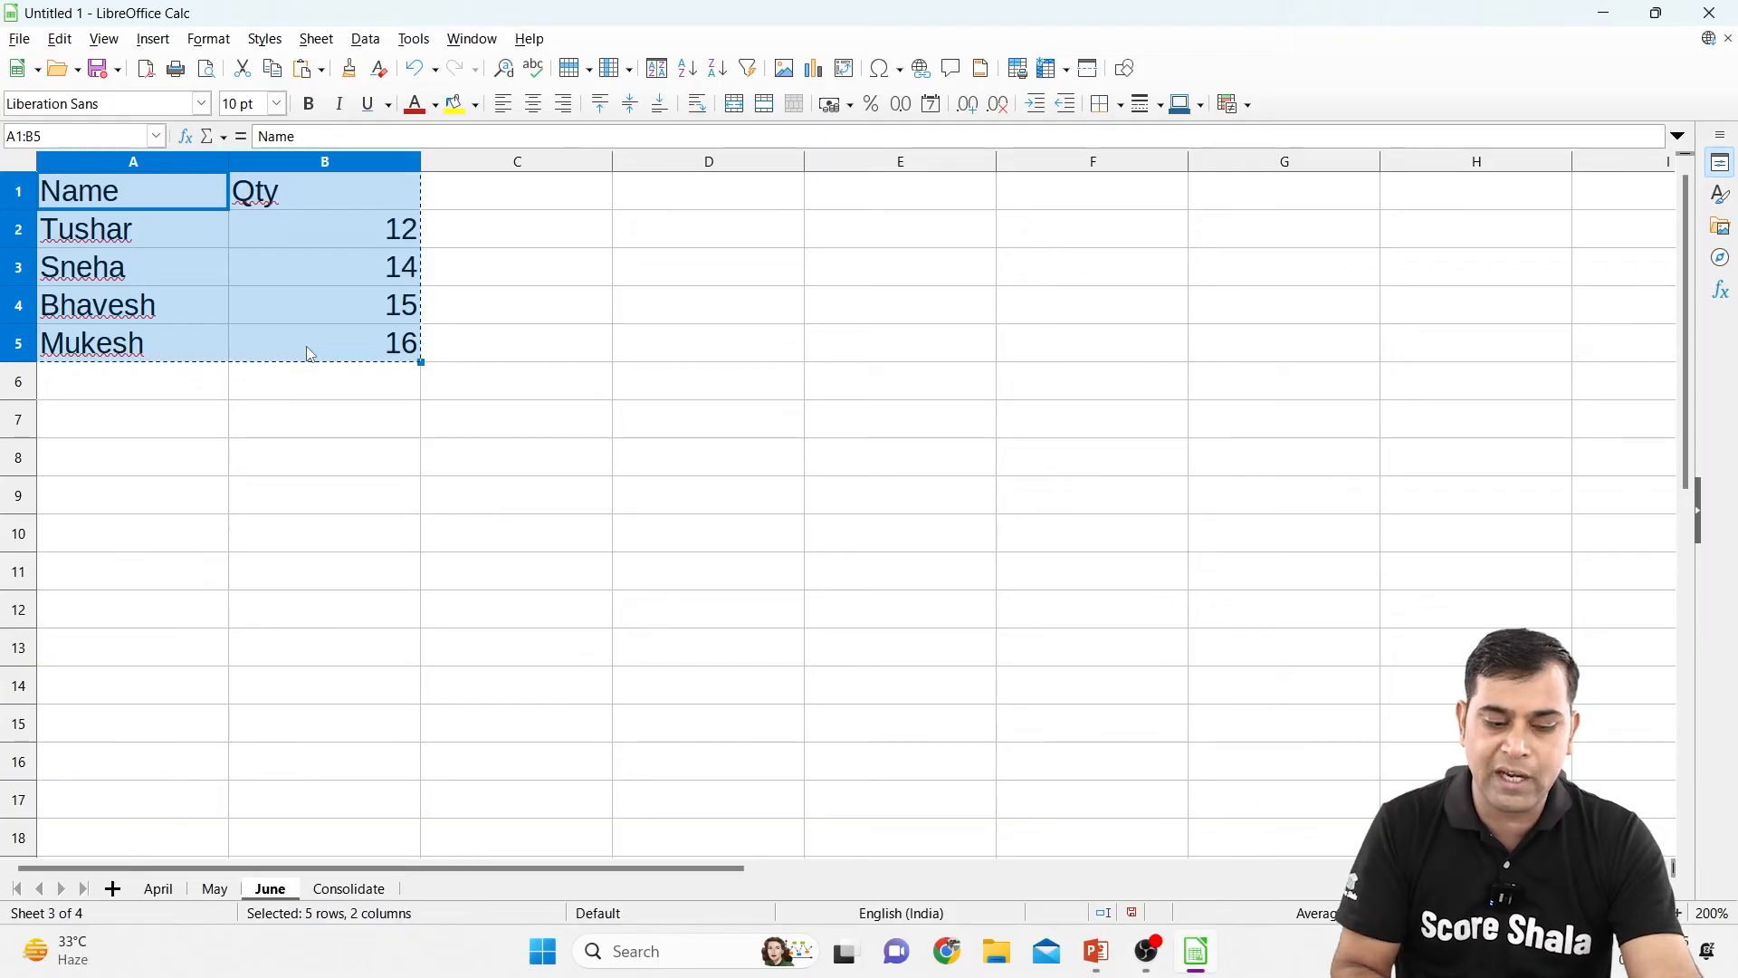
{"action": "left_click", "coordinate": [353, 889]}
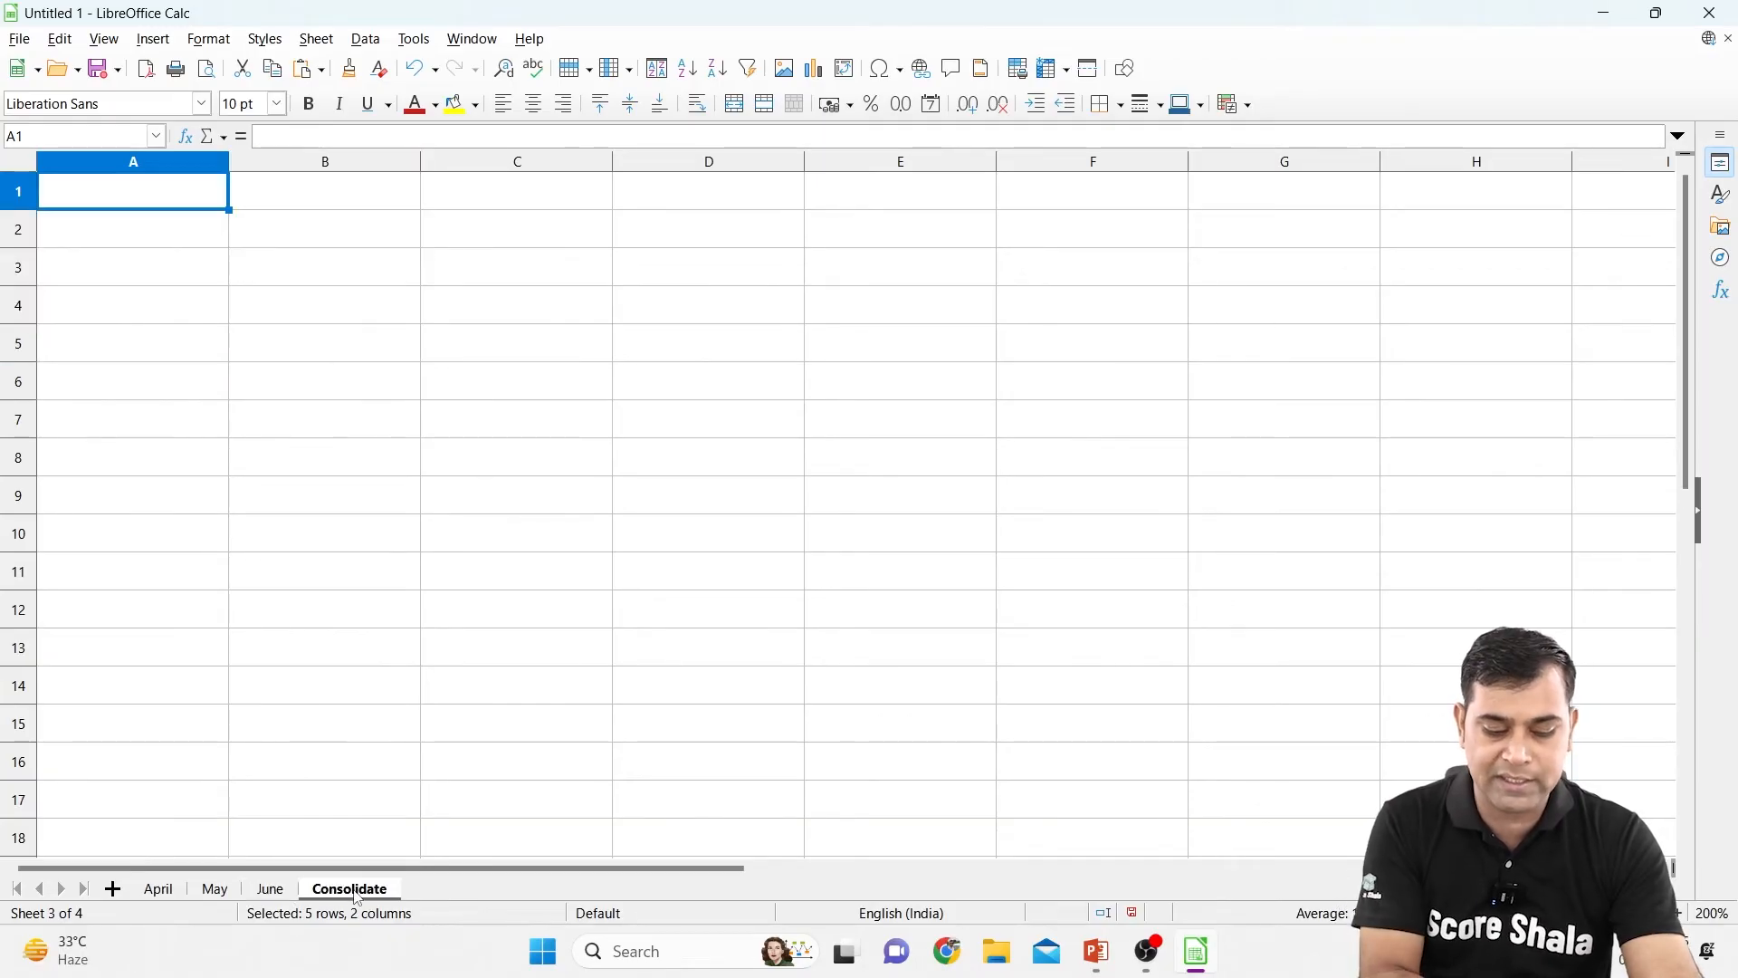
{"action": "key", "text": "ctrl+v"}
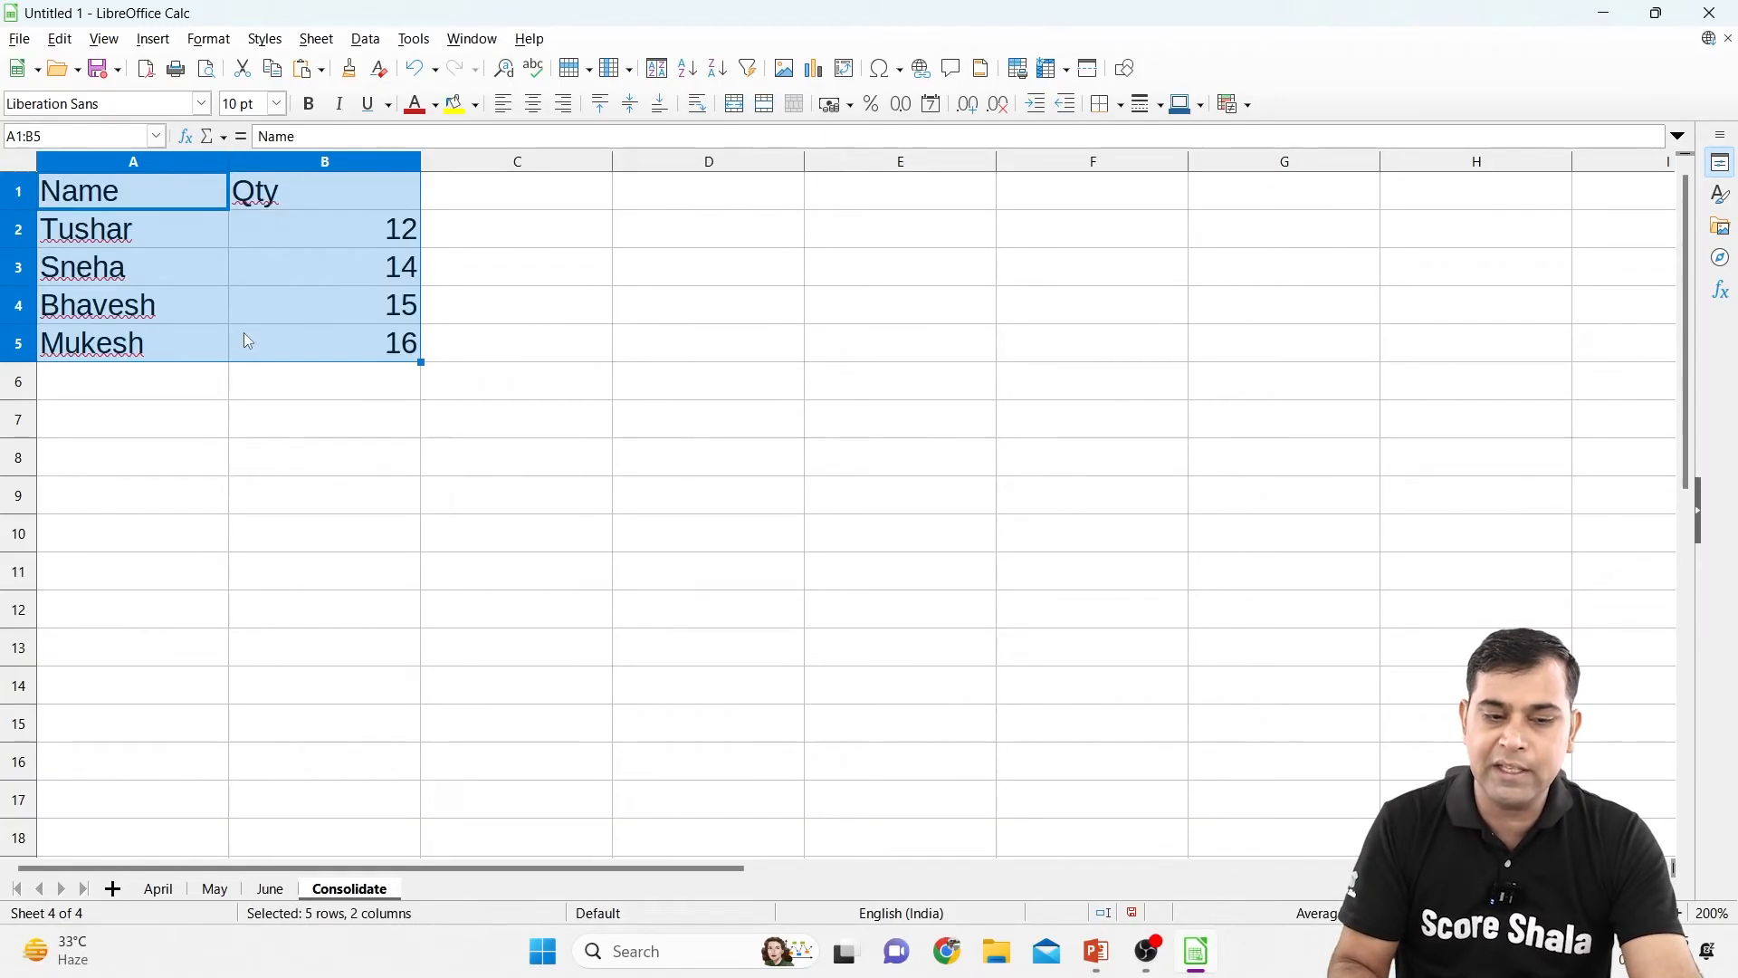
Clear the copied quantities from cells B2 to B5 on the Consolidate sheet, keeping the names and headings
{"action": "key", "text": "Right"}
{"action": "key", "text": "Down"}
{"action": "key", "text": "shift+Down"}
{"action": "key", "text": "shift+Down"}
{"action": "key", "text": "shift+Down"}
{"action": "key", "text": "Delete"}
{"action": "key", "text": "Down"}
{"action": "key", "text": "Up"}
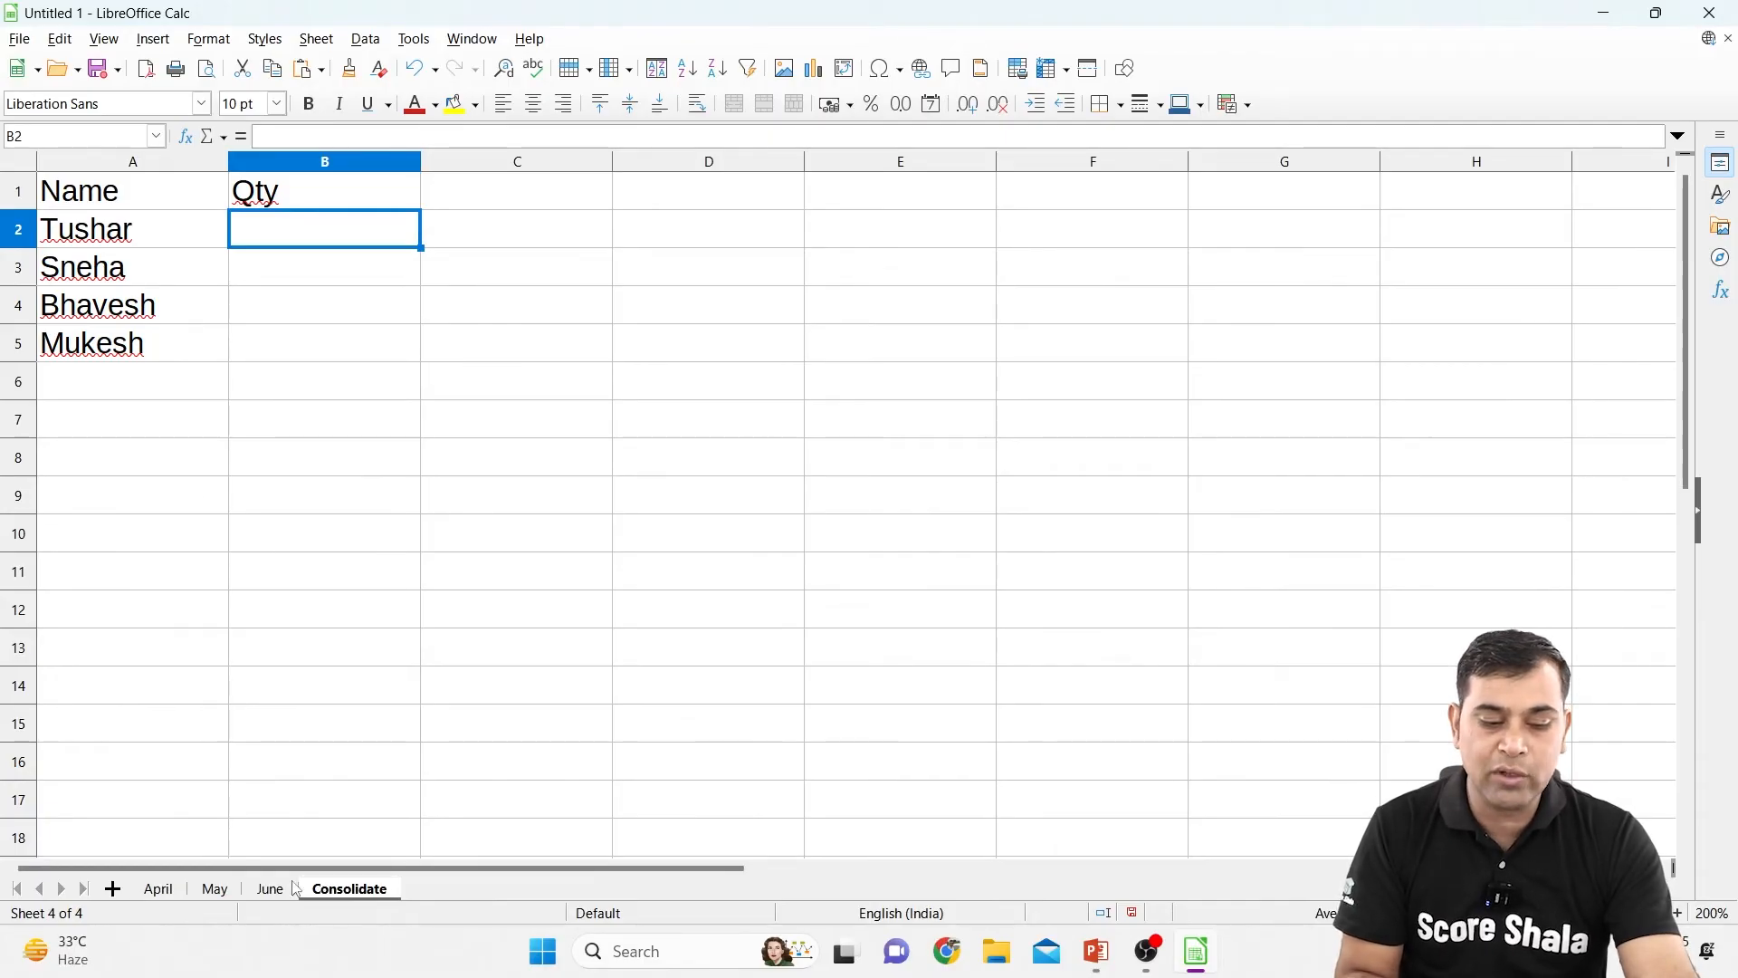
Review the quantities on the April, May and June sheets and return to the Consolidate sheet
{"action": "left_click", "coordinate": [166, 895]}
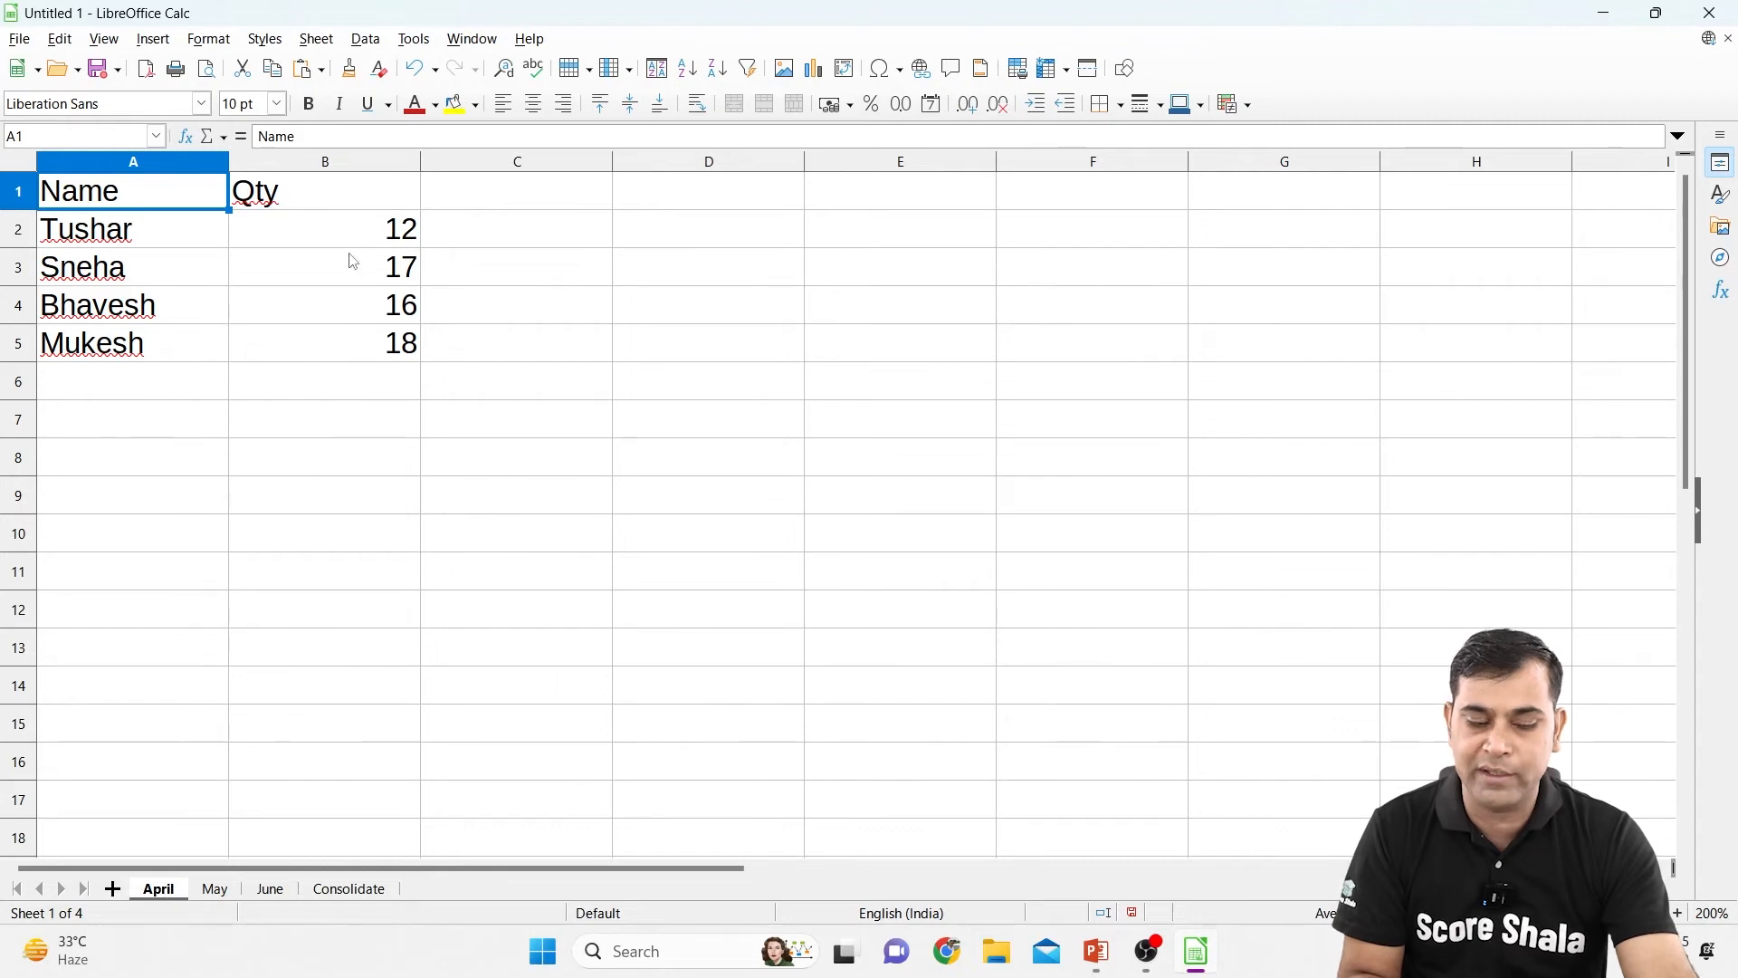
{"action": "left_click", "coordinate": [224, 896]}
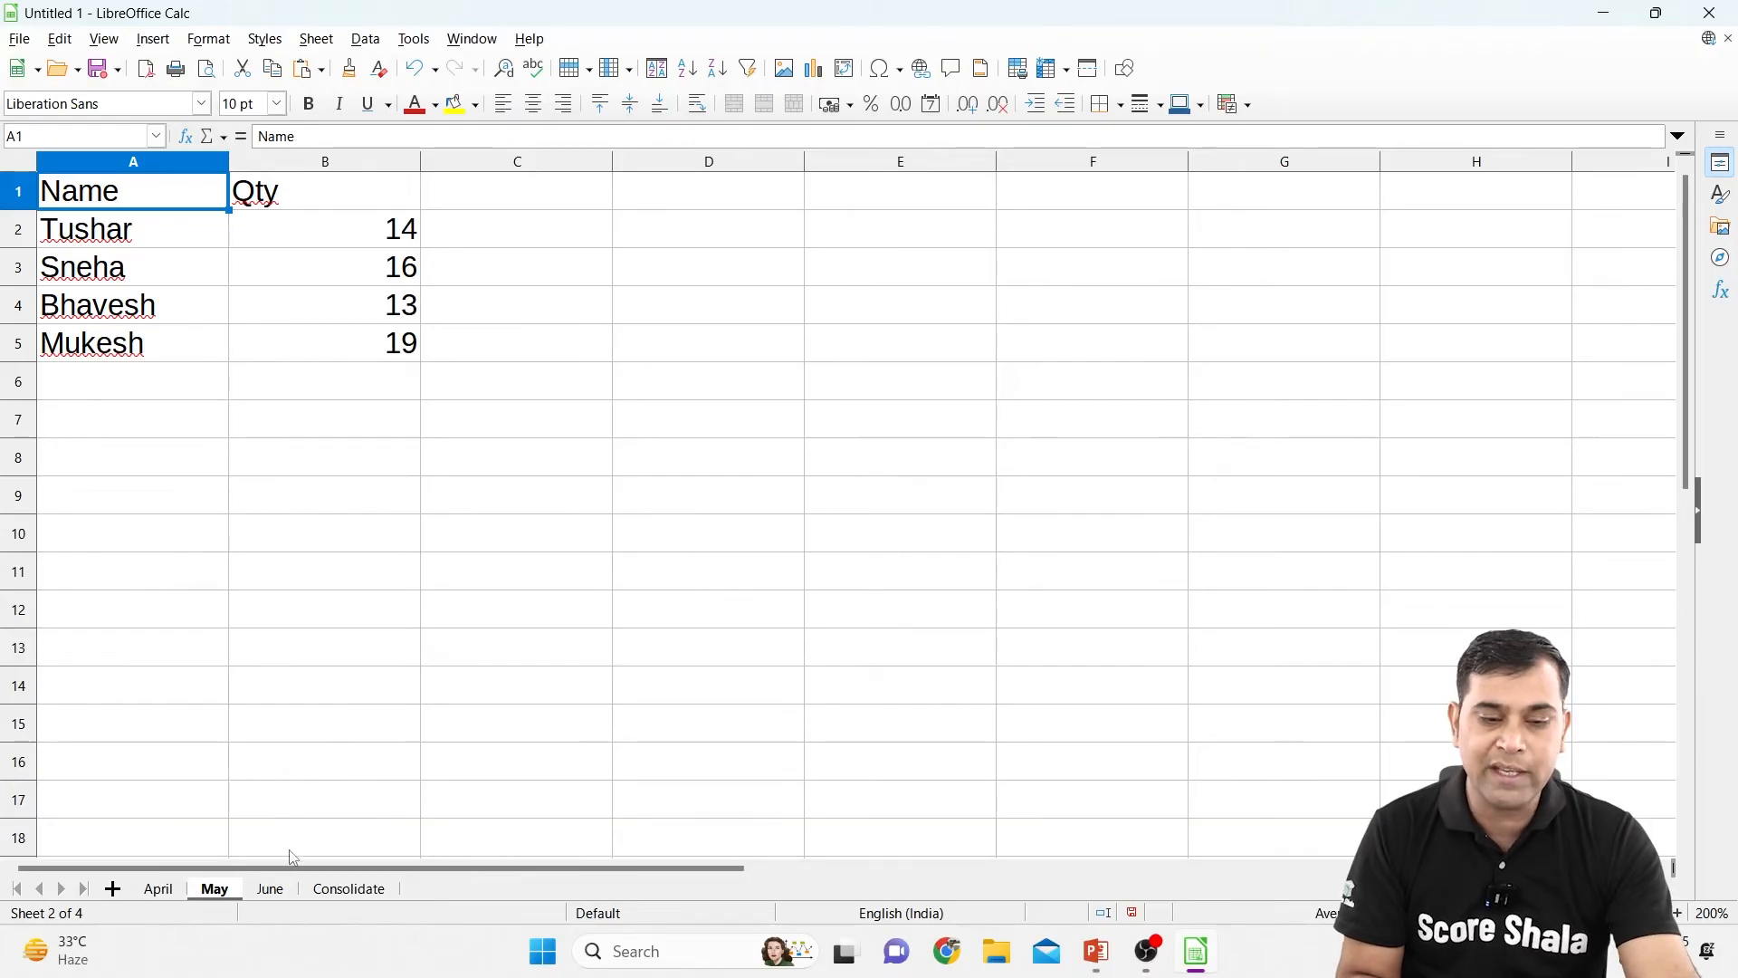
{"action": "left_click", "coordinate": [260, 894]}
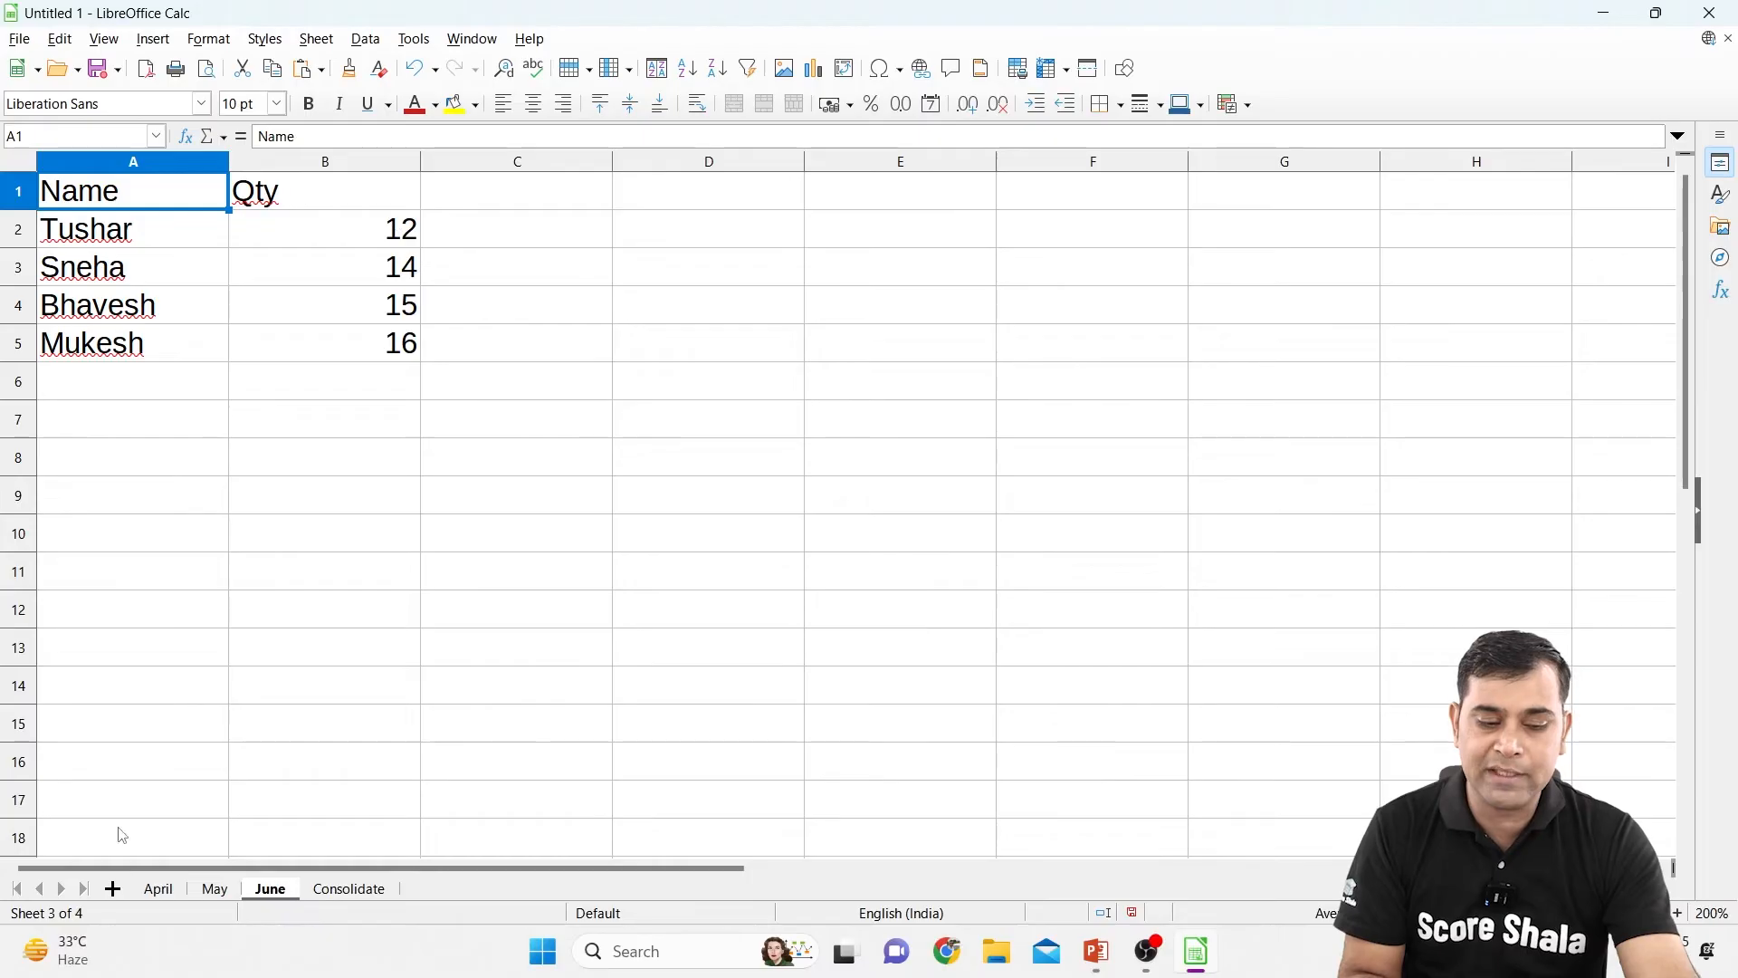
{"action": "left_click", "coordinate": [166, 894]}
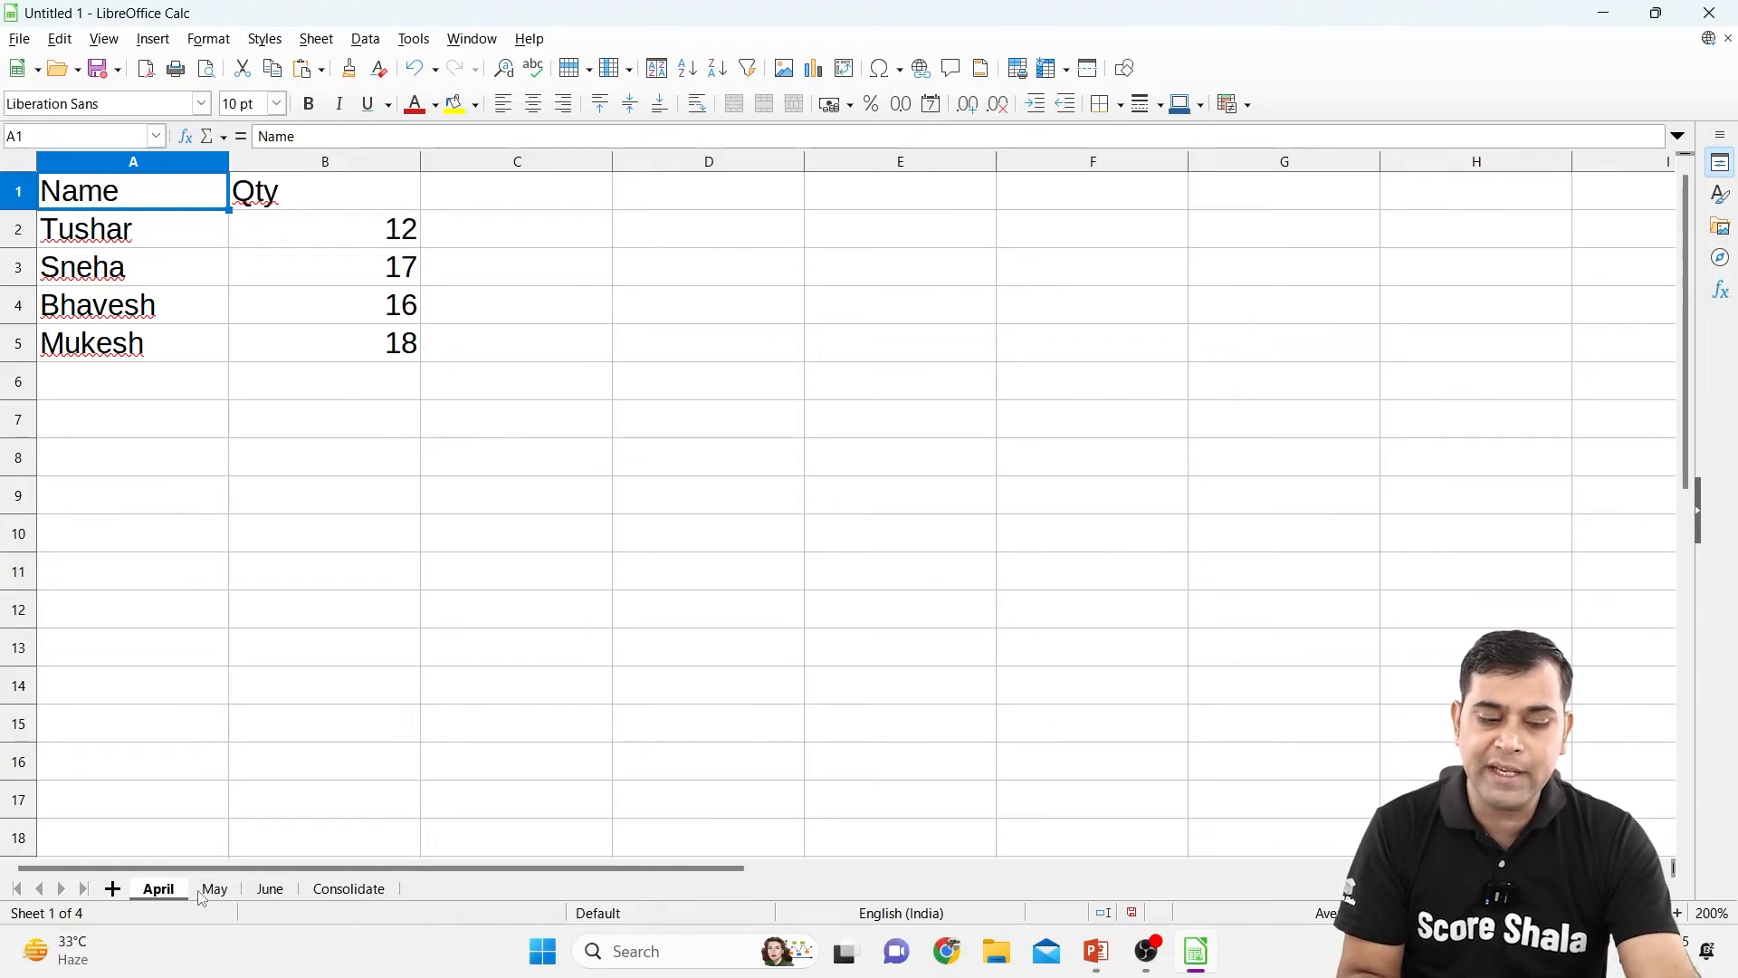
{"action": "left_click", "coordinate": [203, 894]}
{"action": "left_click", "coordinate": [261, 892]}
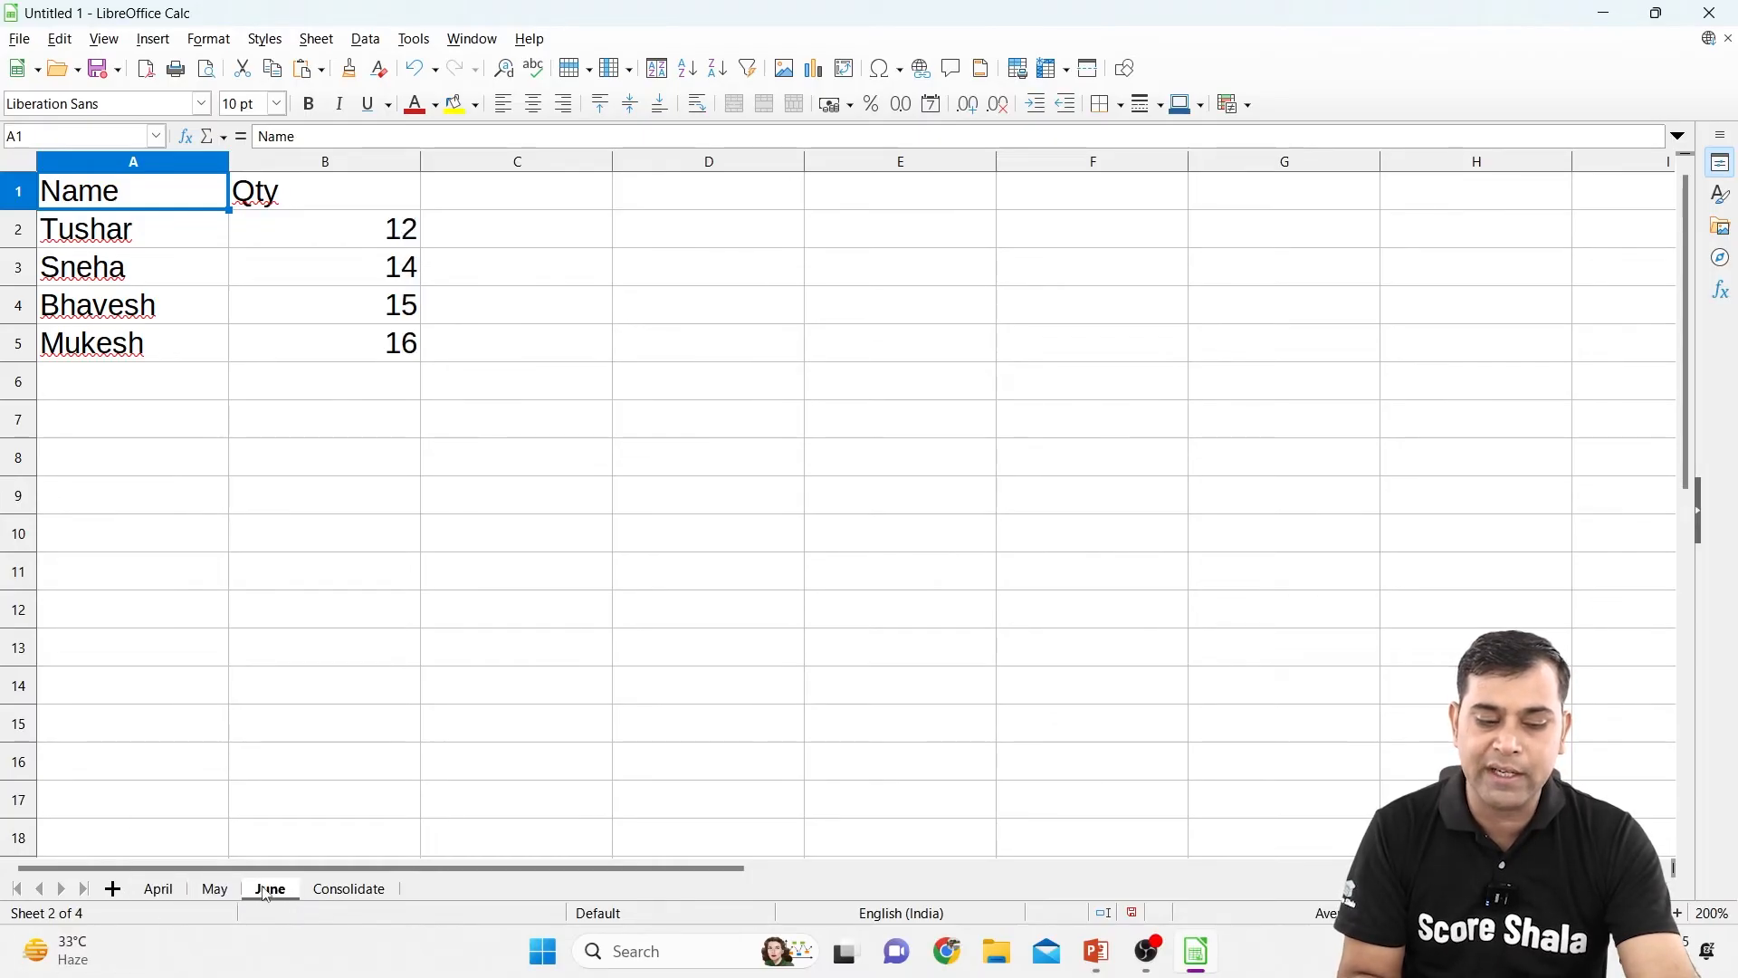
{"action": "left_click", "coordinate": [362, 891]}
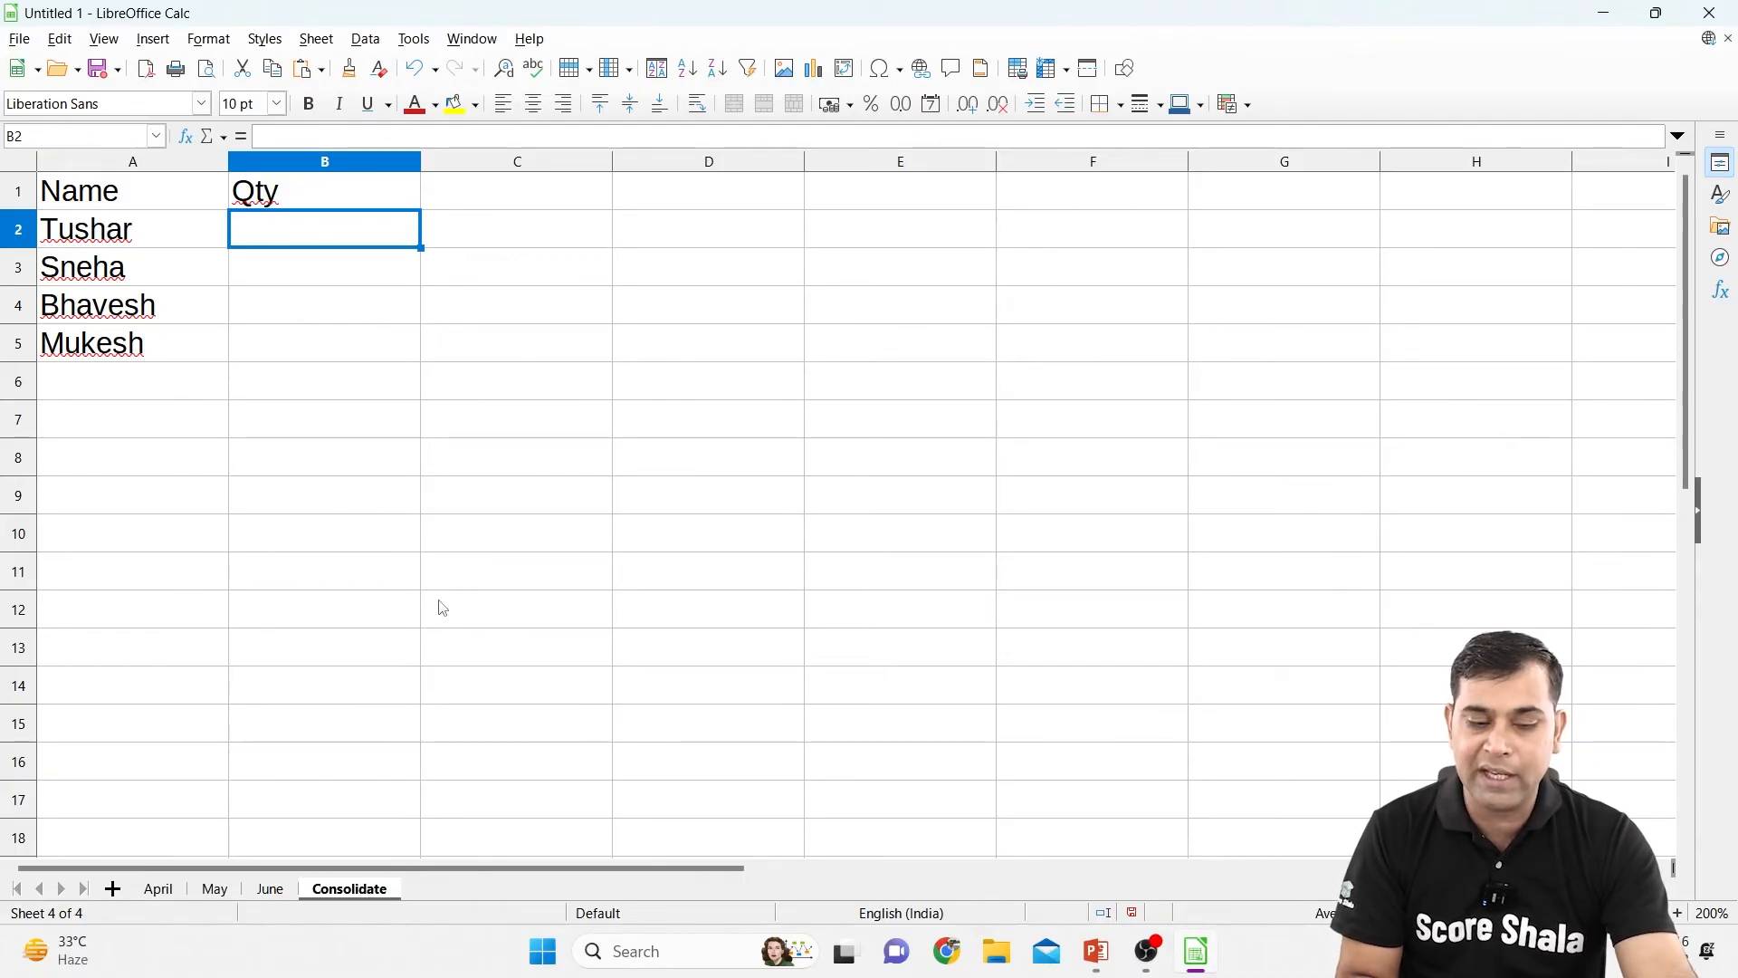
{"action": "left_click", "coordinate": [163, 886]}
{"action": "left_click", "coordinate": [214, 888]}
{"action": "left_click", "coordinate": [268, 889]}
{"action": "left_click", "coordinate": [362, 890]}
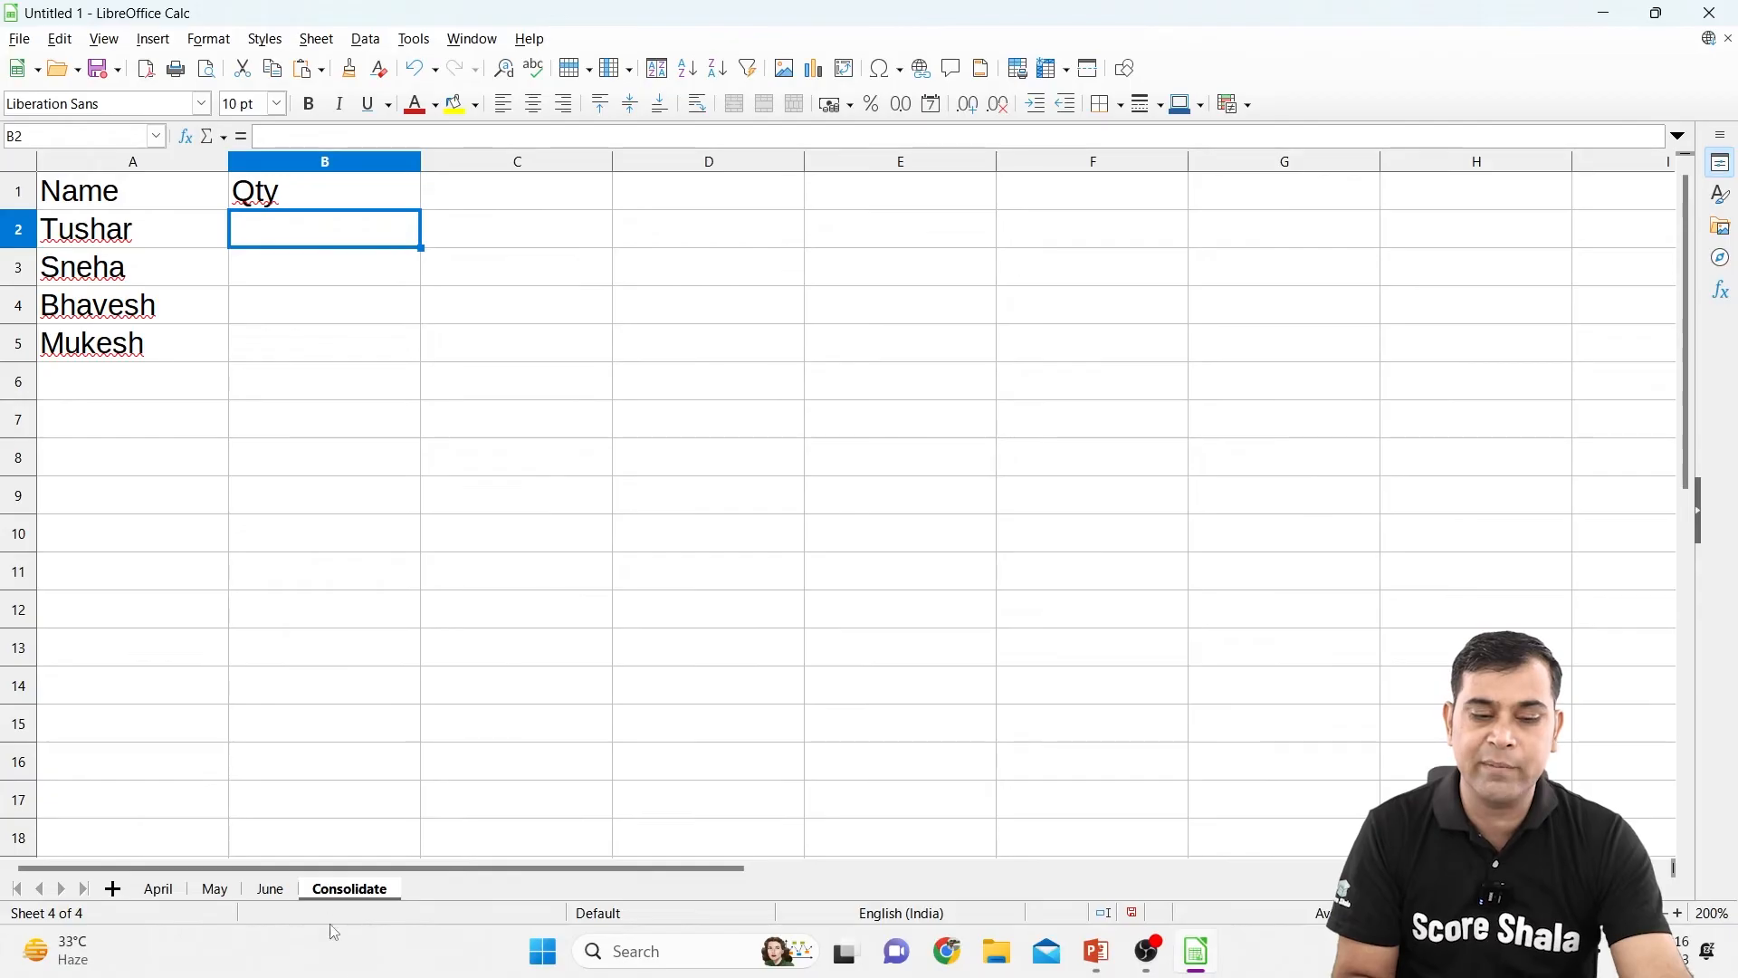
Open the Consolidate dialog with cell B2 of the Consolidate sheet as the destination for the results
{"action": "left_click", "coordinate": [354, 411]}
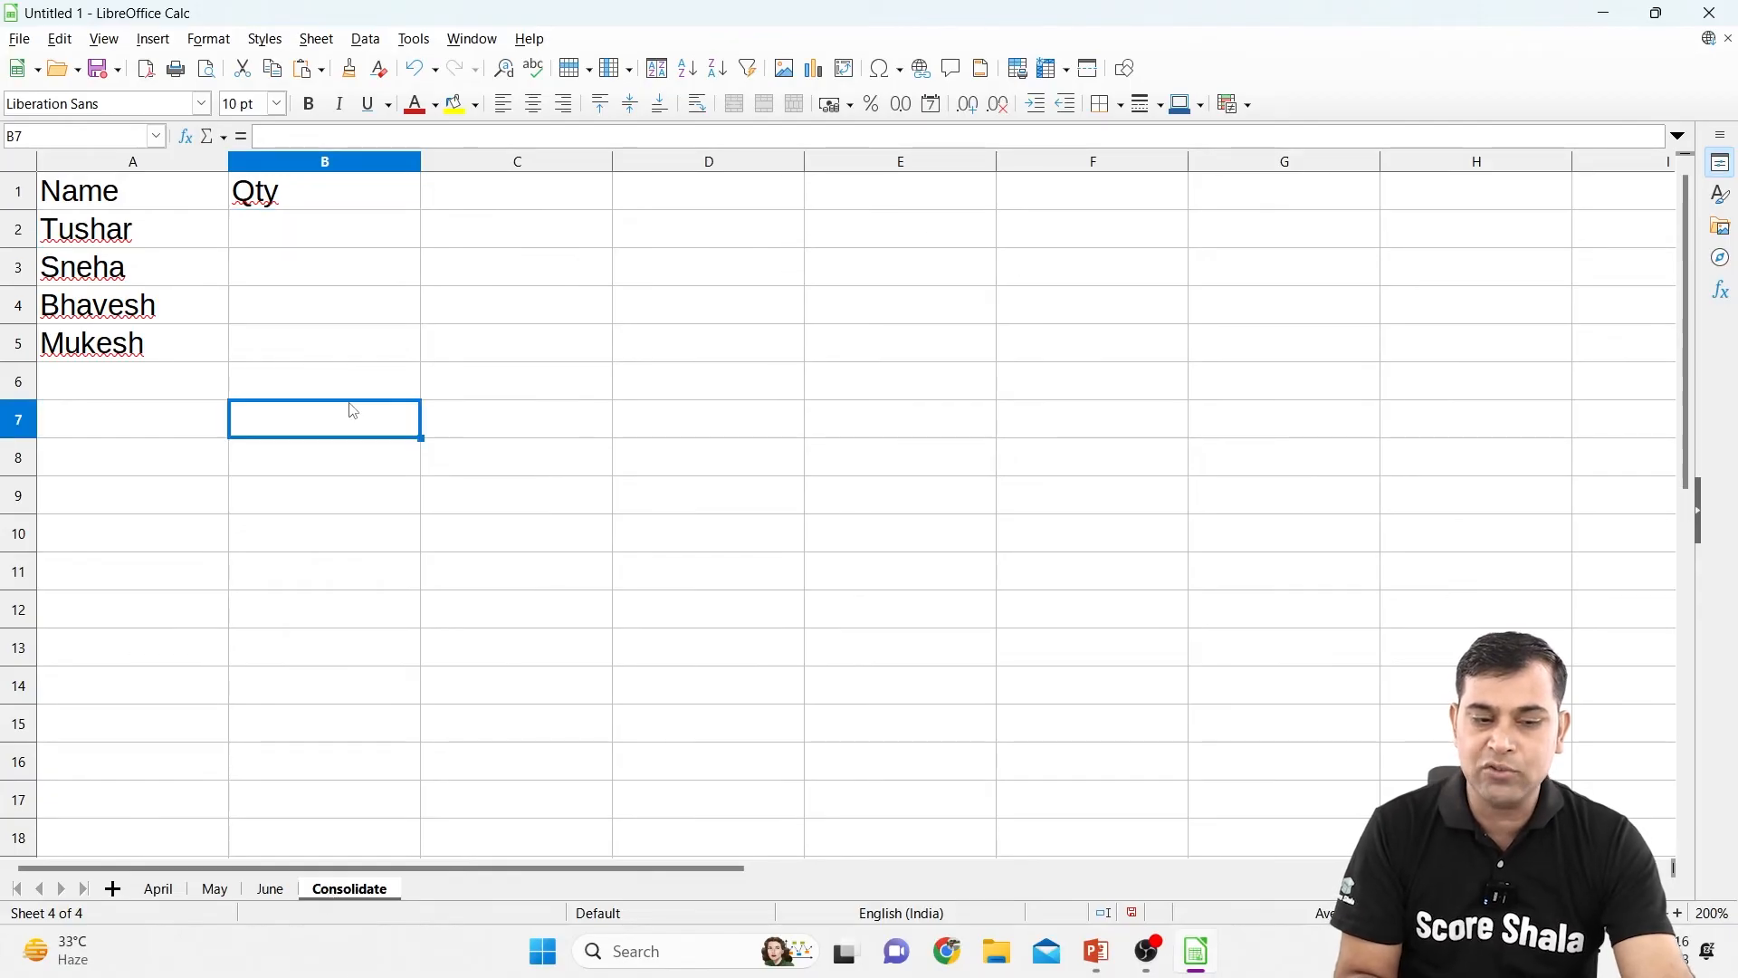
{"action": "left_click", "coordinate": [283, 236]}
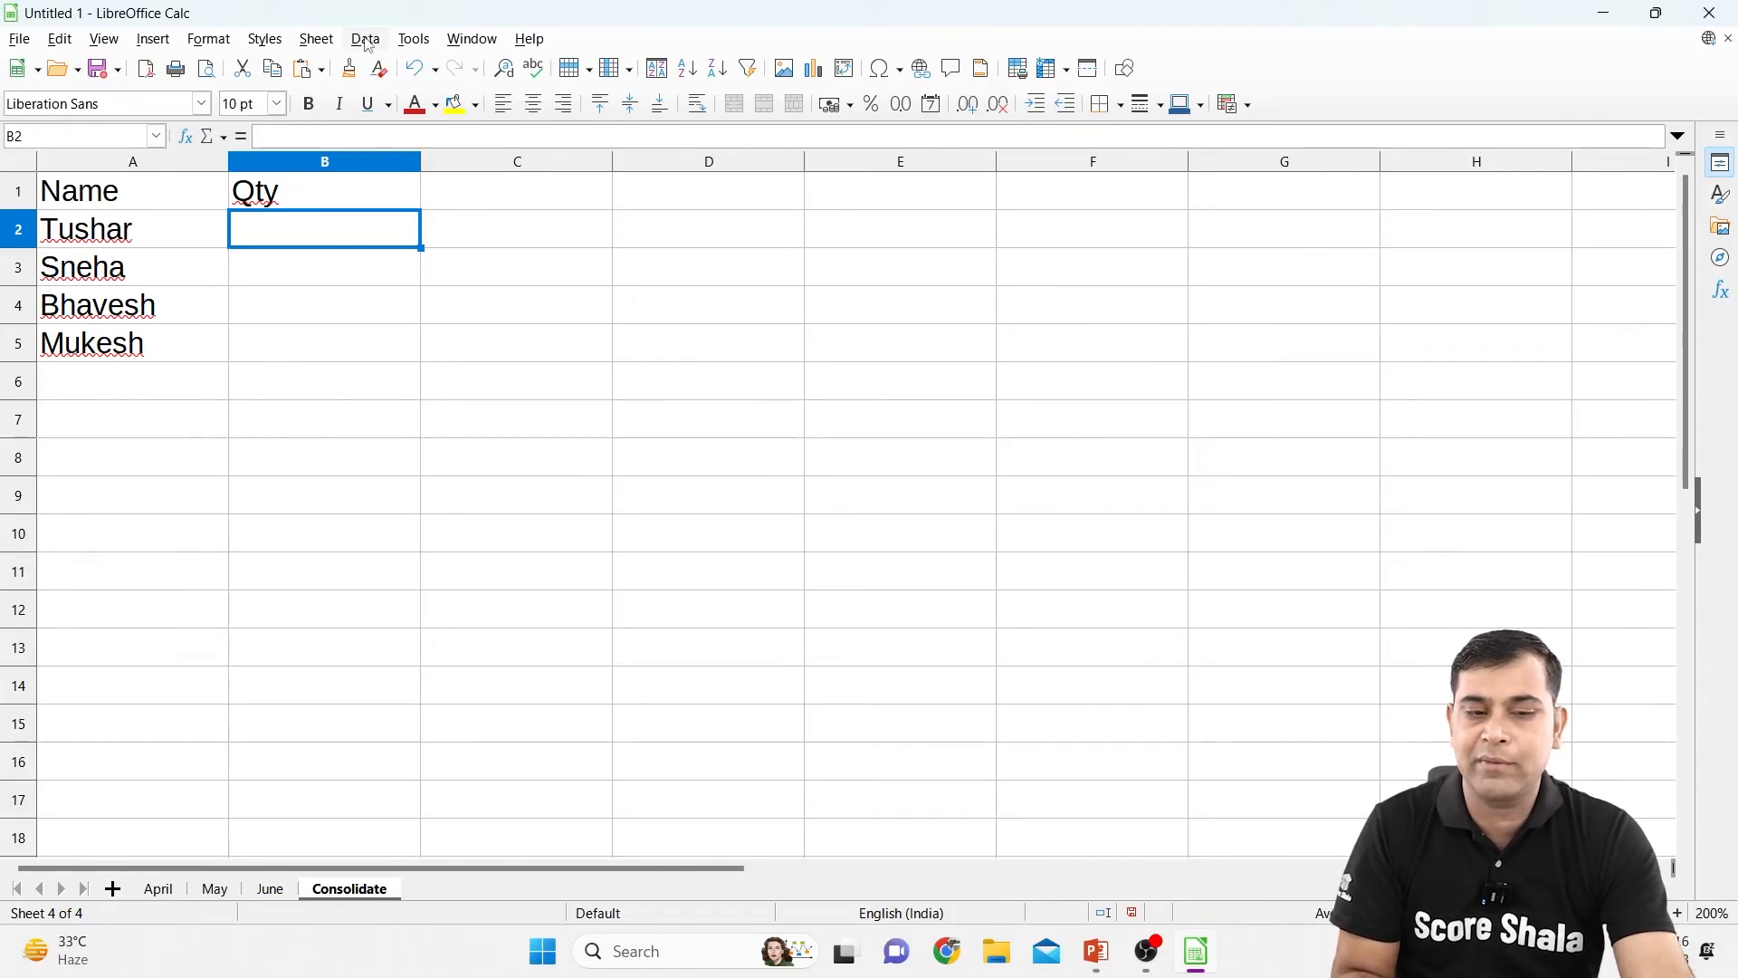
{"action": "left_click", "coordinate": [418, 40]}
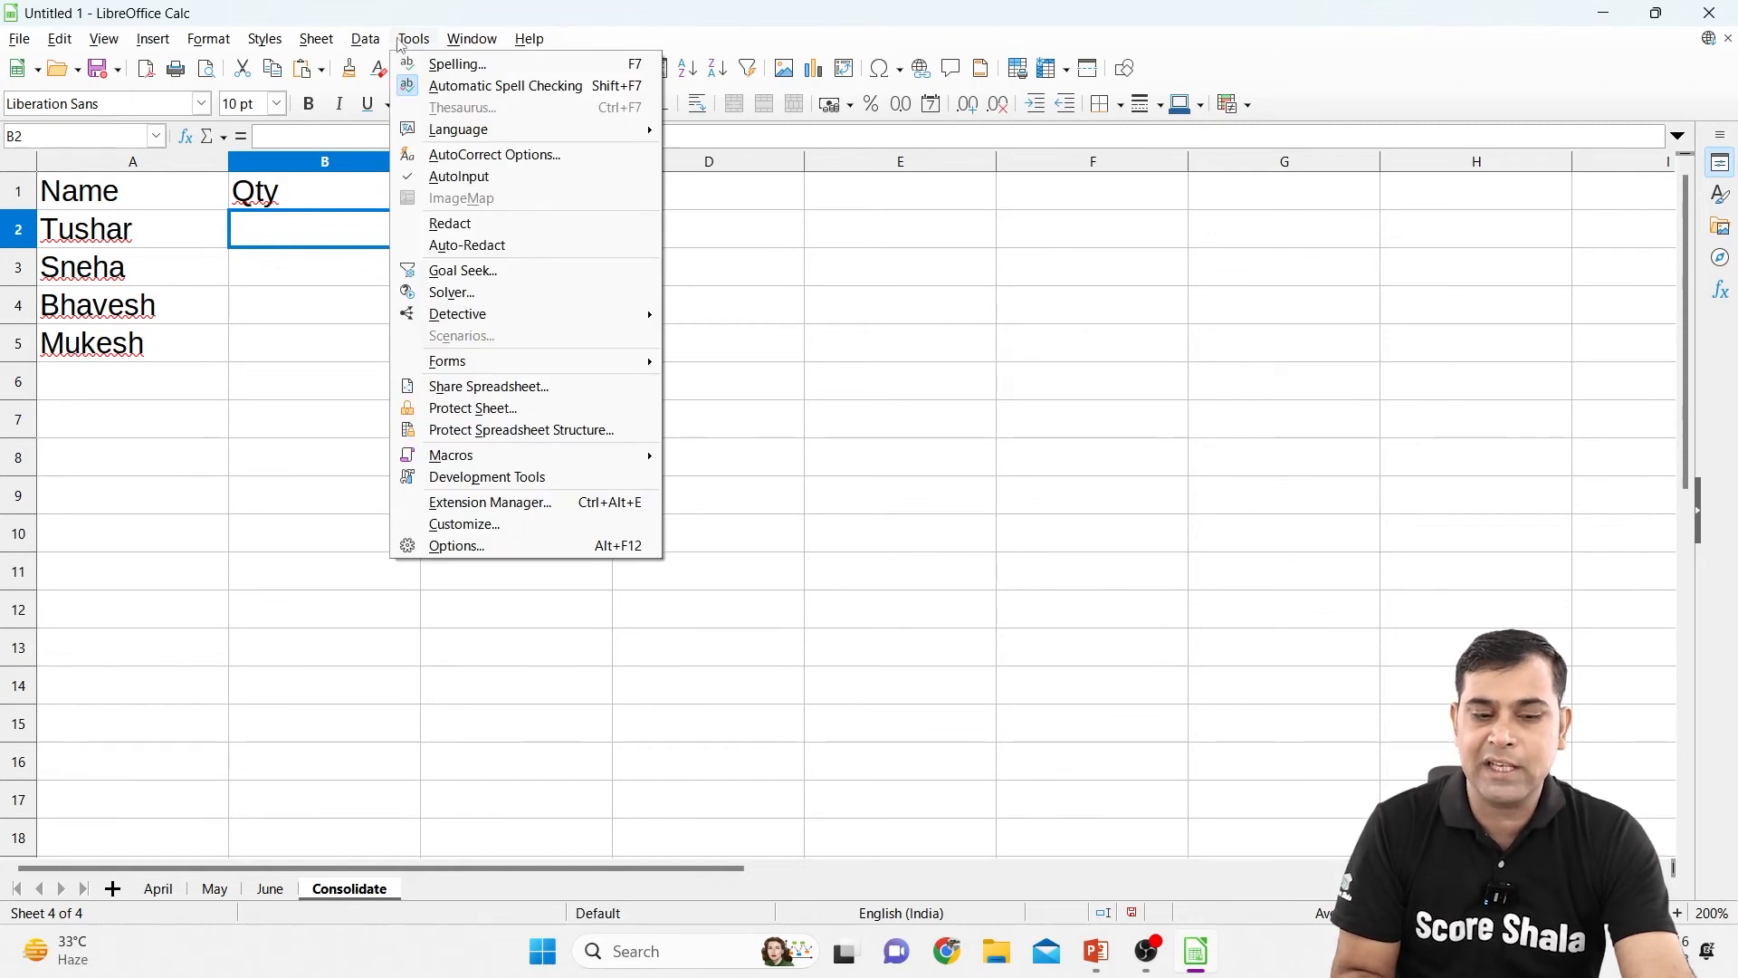
{"action": "mouse_move", "coordinate": [376, 47]}
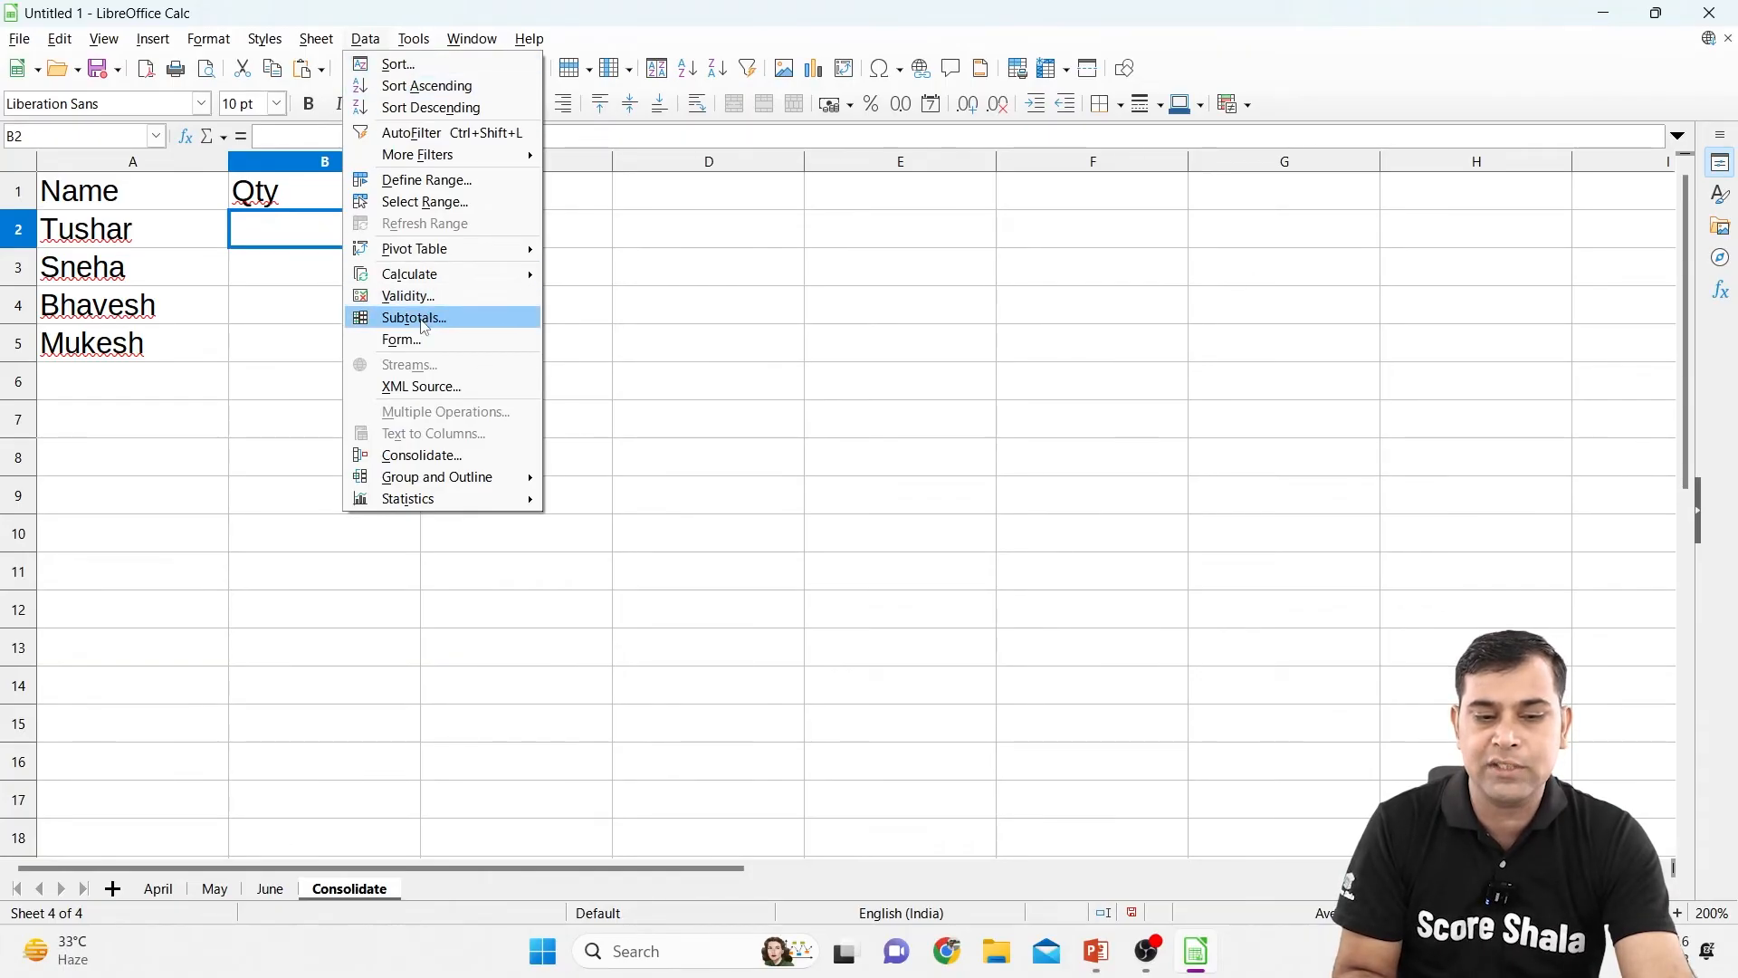
{"action": "mouse_move", "coordinate": [414, 273]}
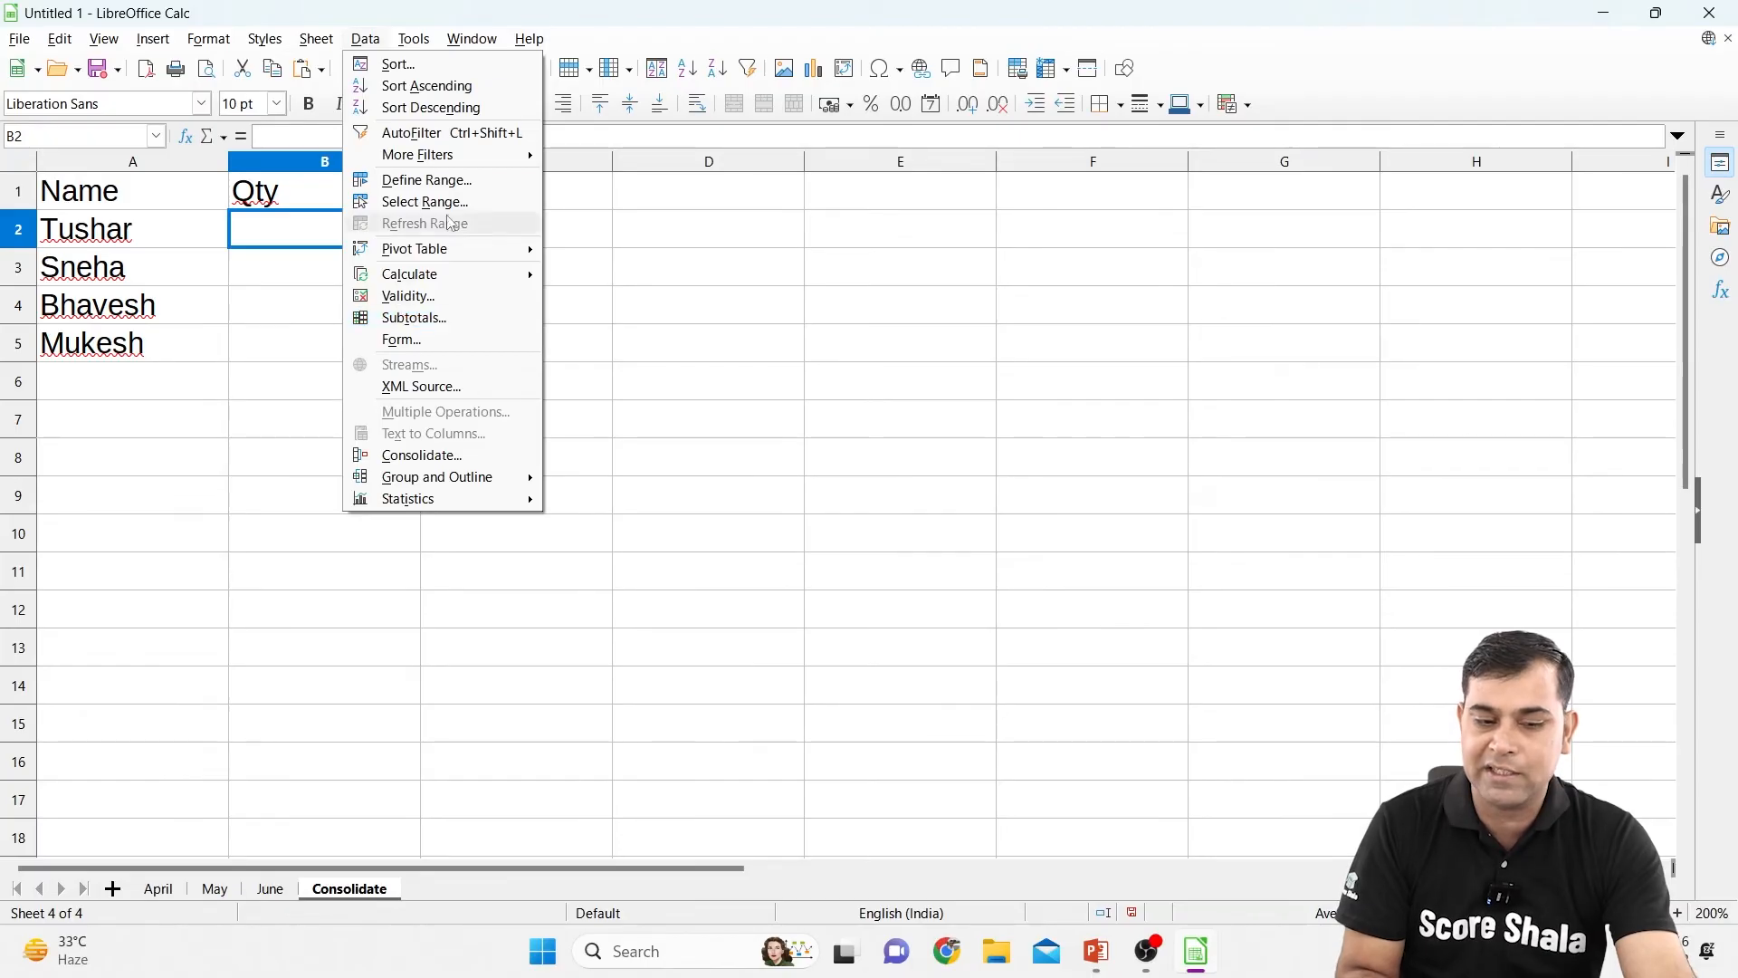
{"action": "left_click", "coordinate": [425, 456]}
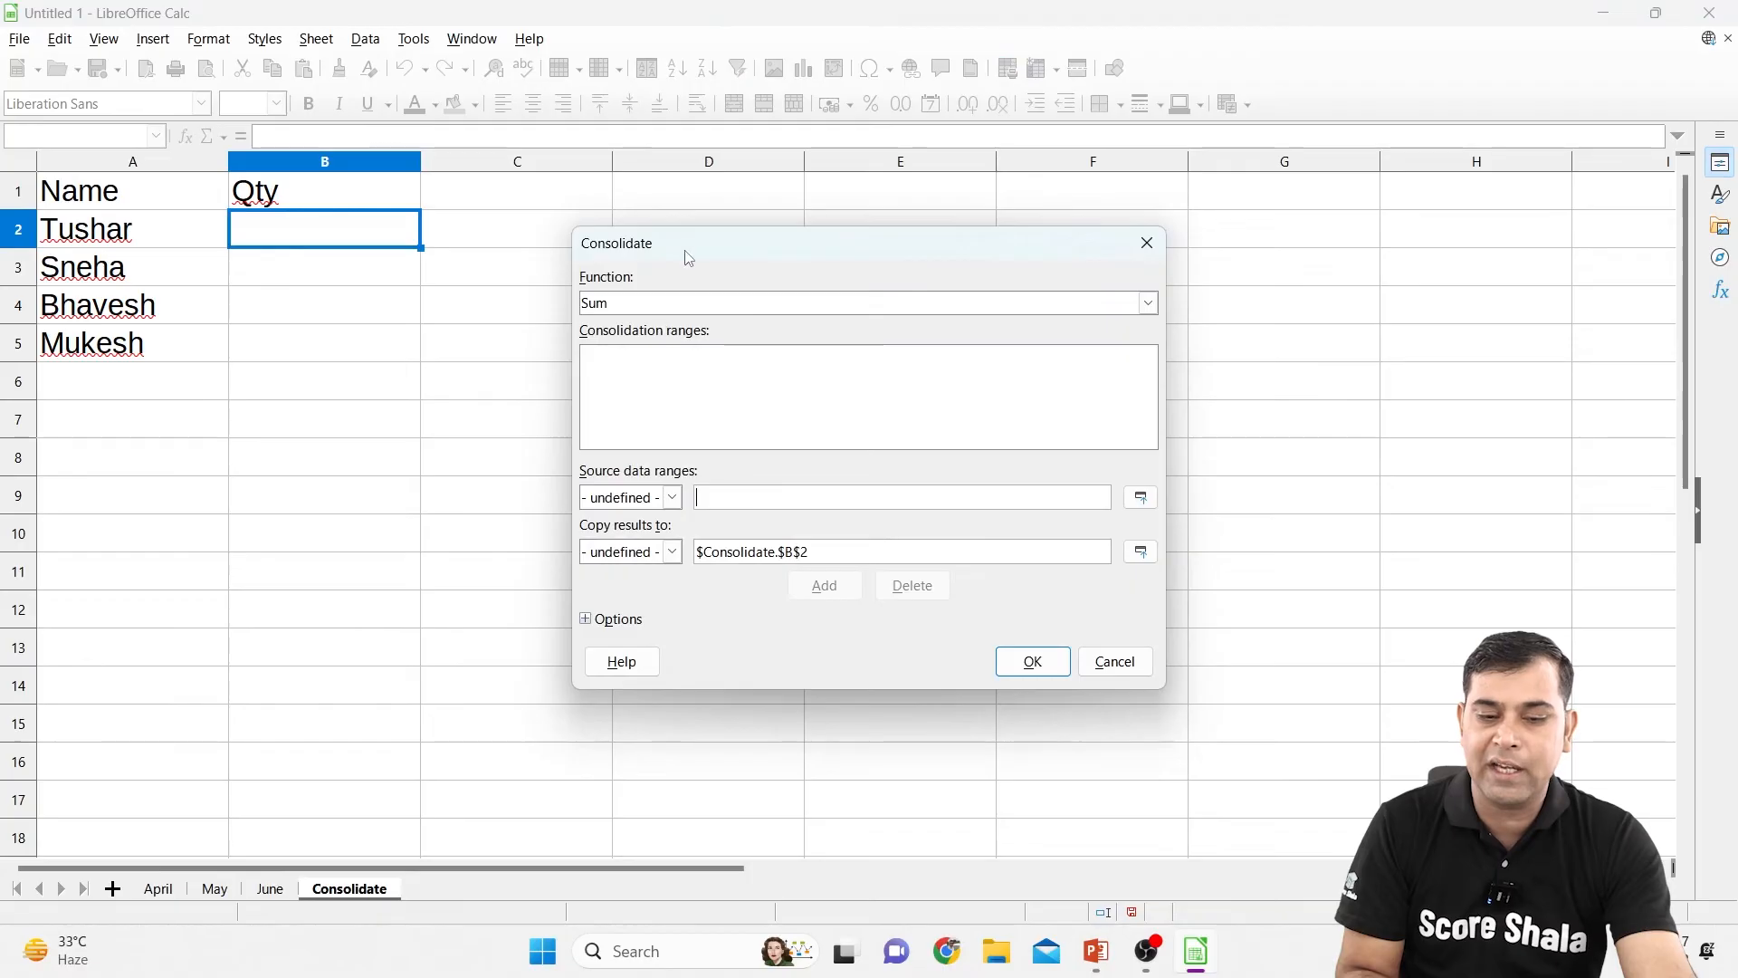
{"action": "left_click_drag", "start_coordinate": [706, 249], "coordinate": [672, 233]}
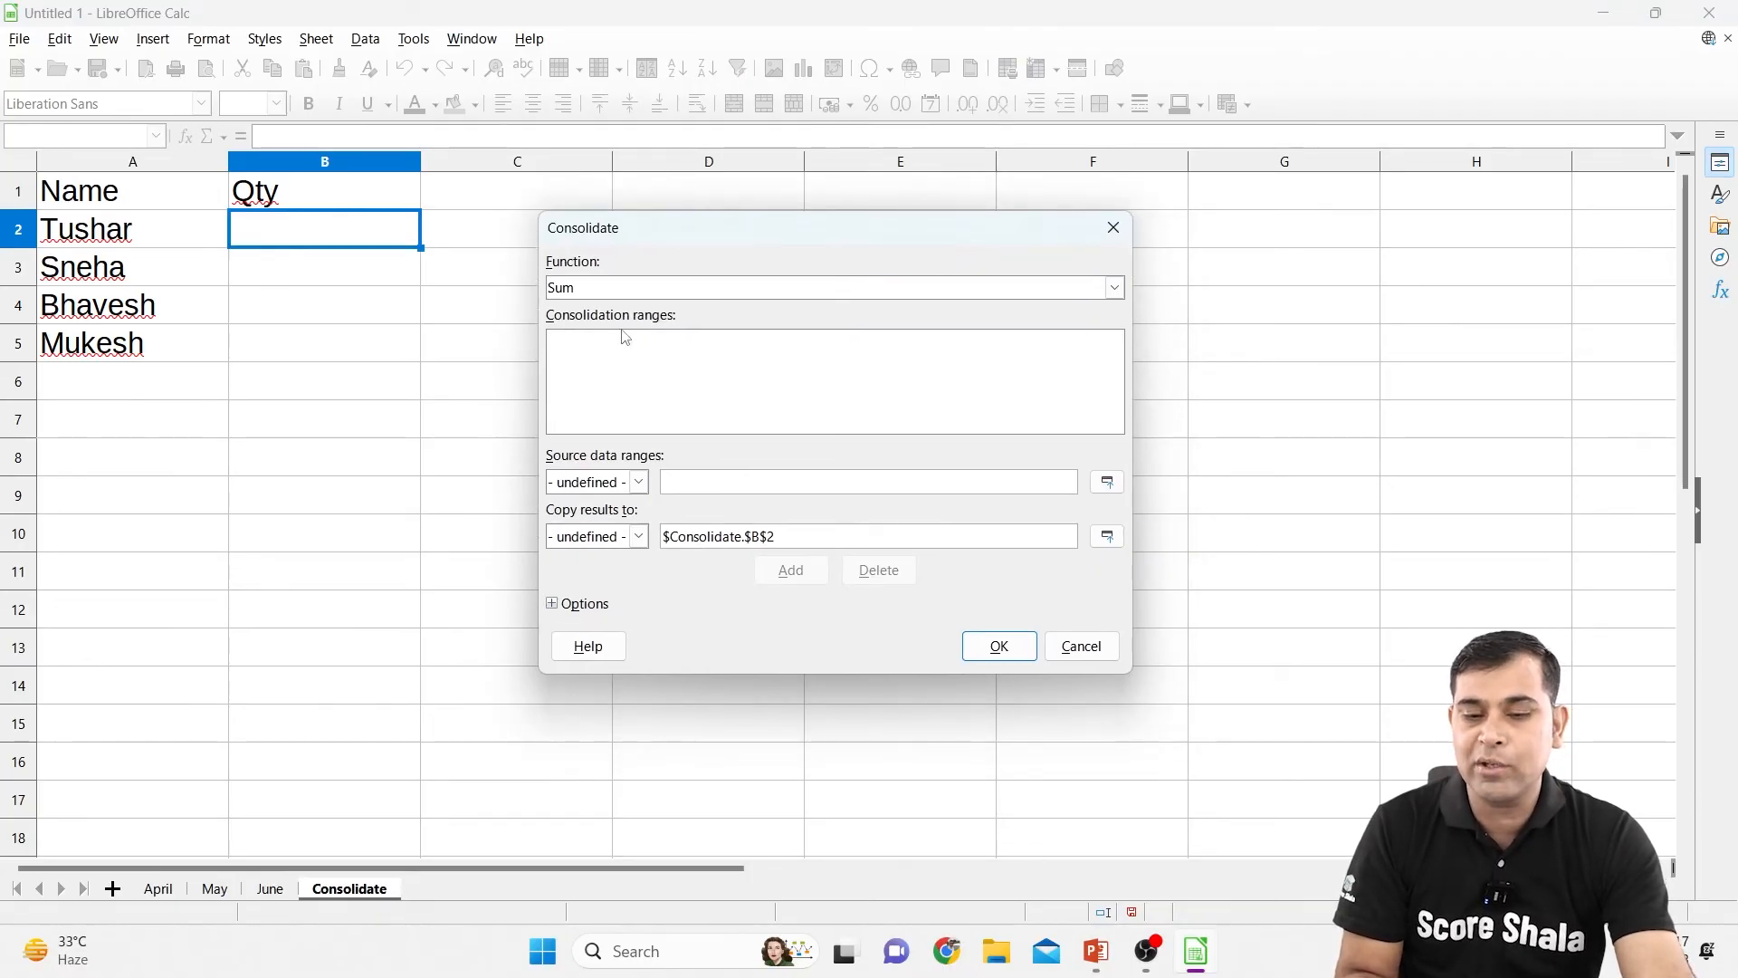
Keep Sum as the consolidation function and add cells B2 to B5 of the April sheet as a consolidation range
{"action": "left_click", "coordinate": [585, 288]}
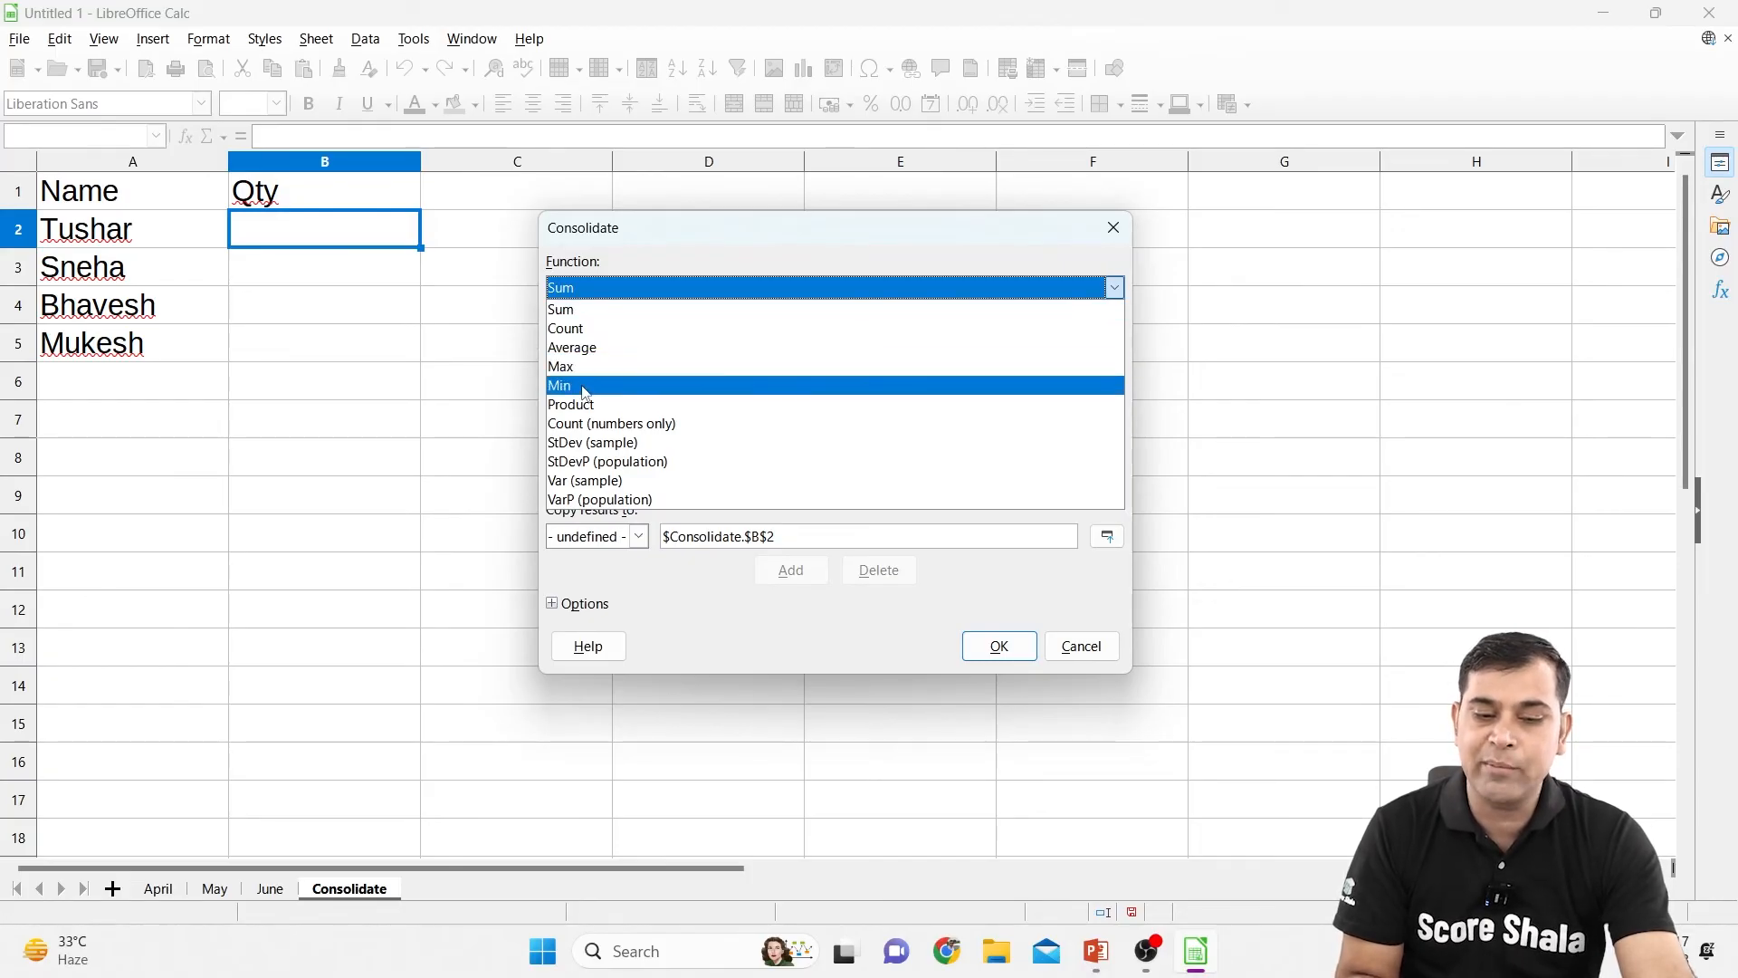
{"action": "left_click", "coordinate": [639, 287]}
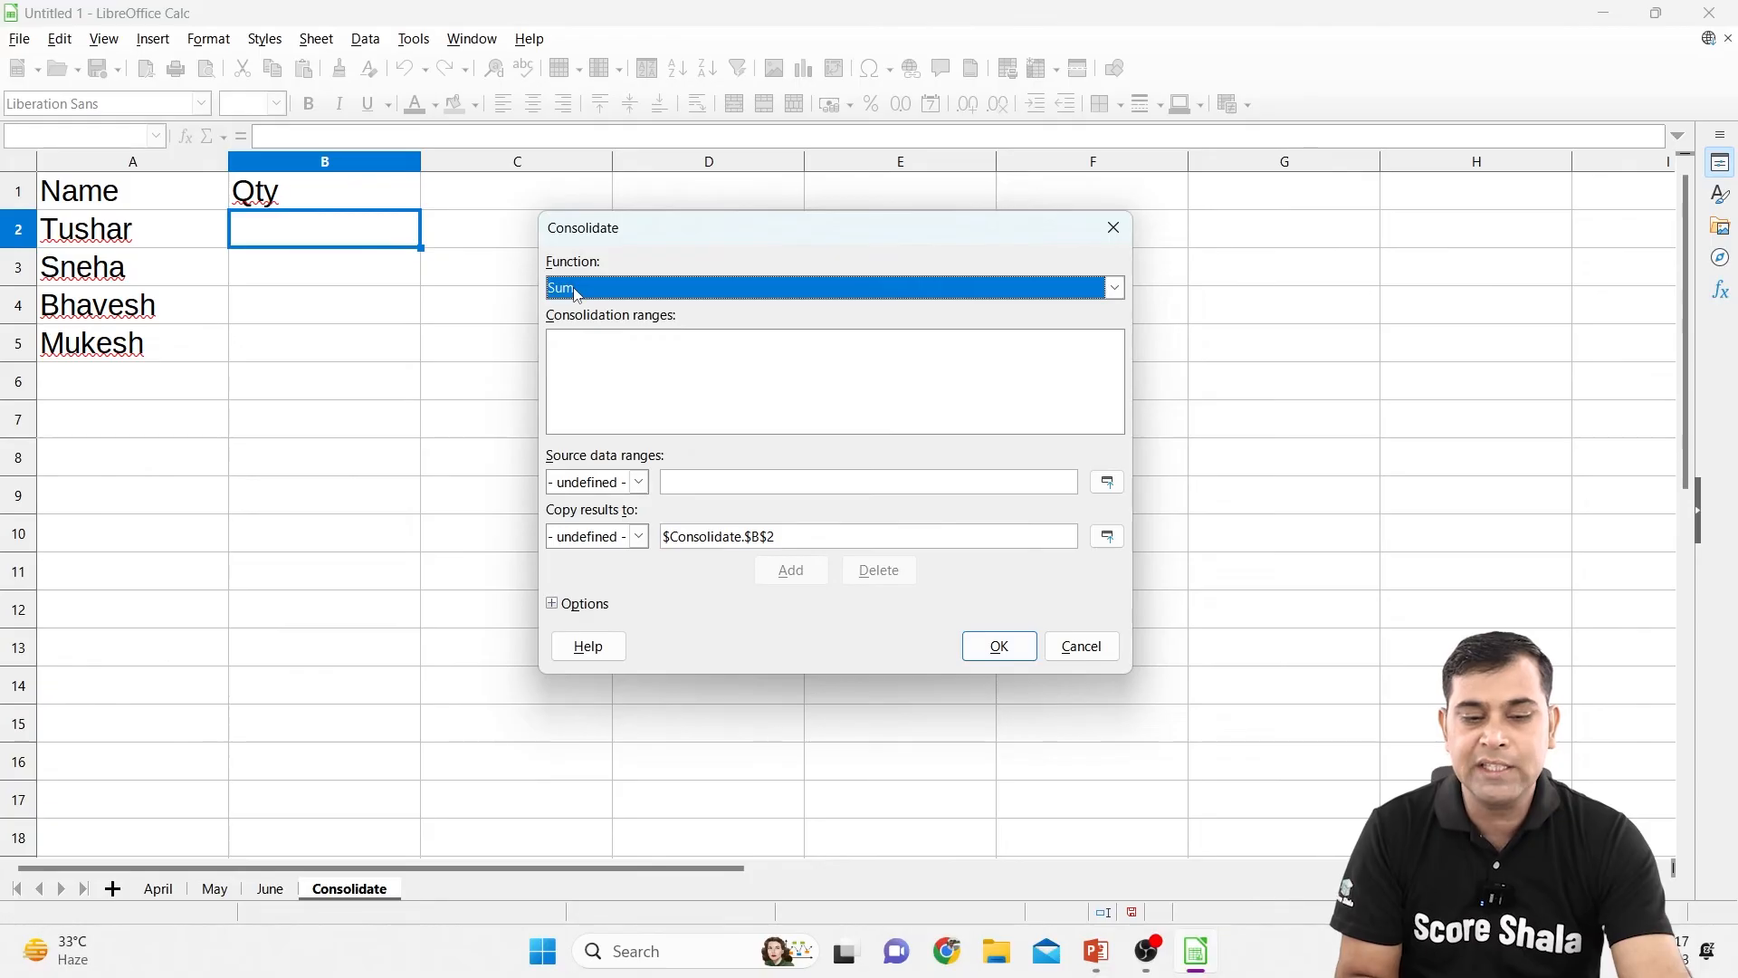
{"action": "left_click", "coordinate": [576, 347]}
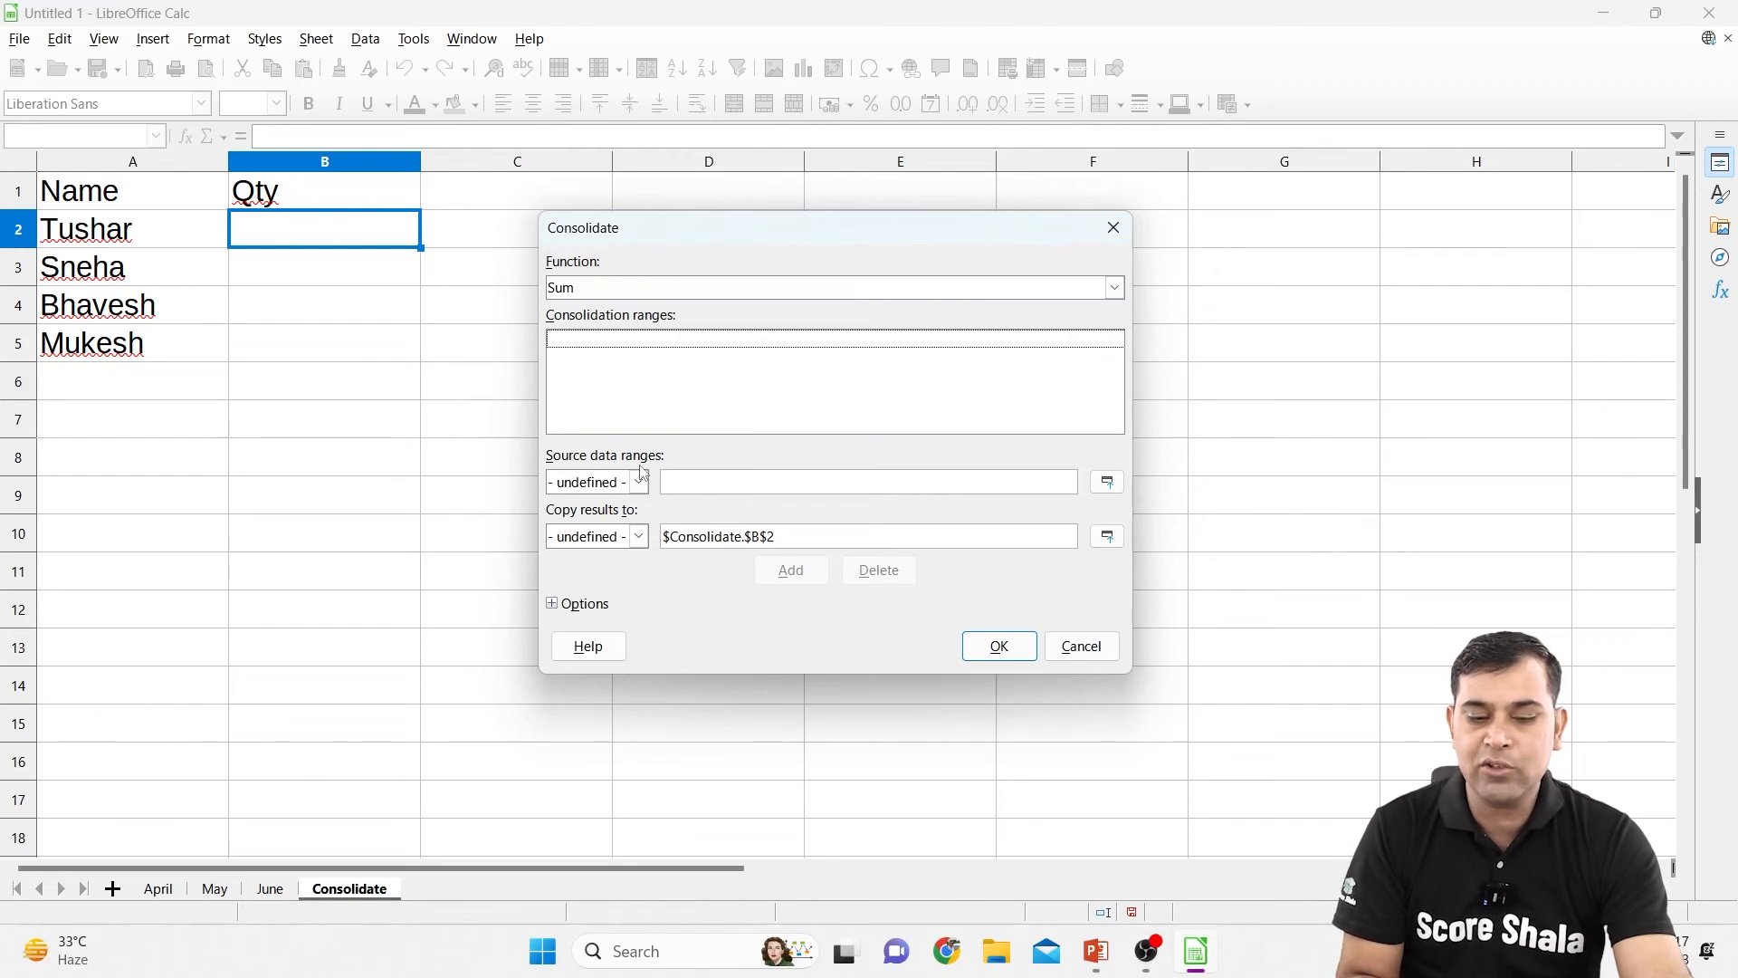
{"action": "left_click", "coordinate": [1107, 482]}
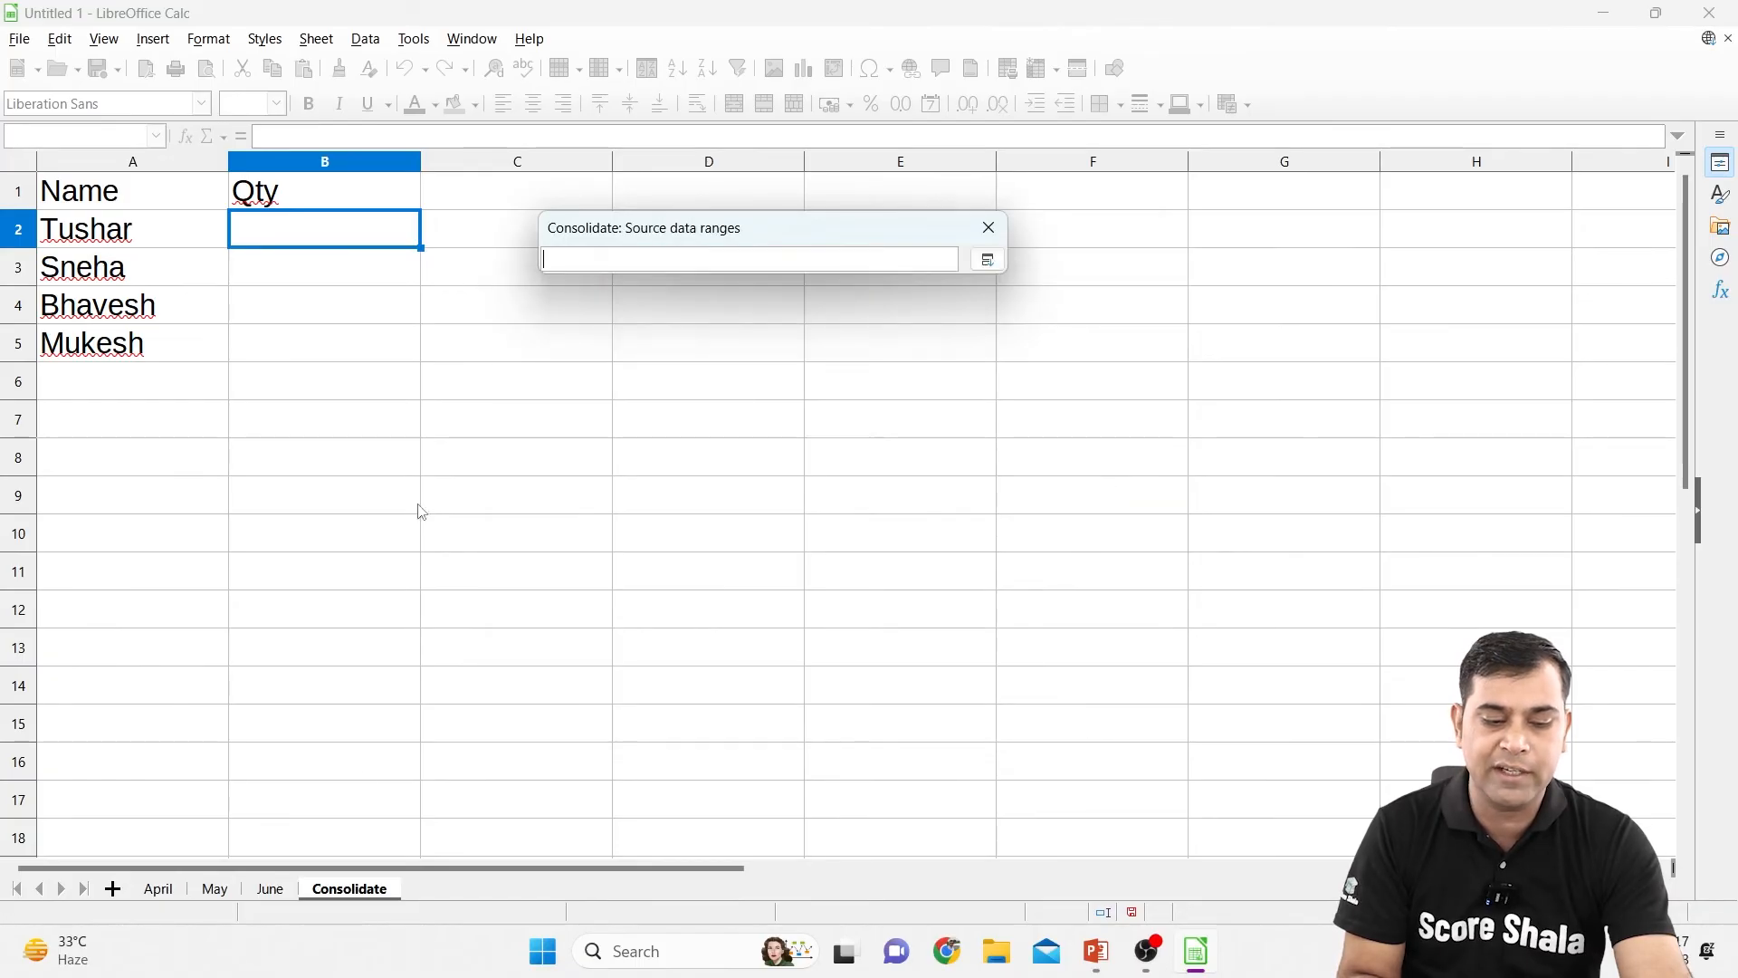
{"action": "left_click", "coordinate": [158, 889]}
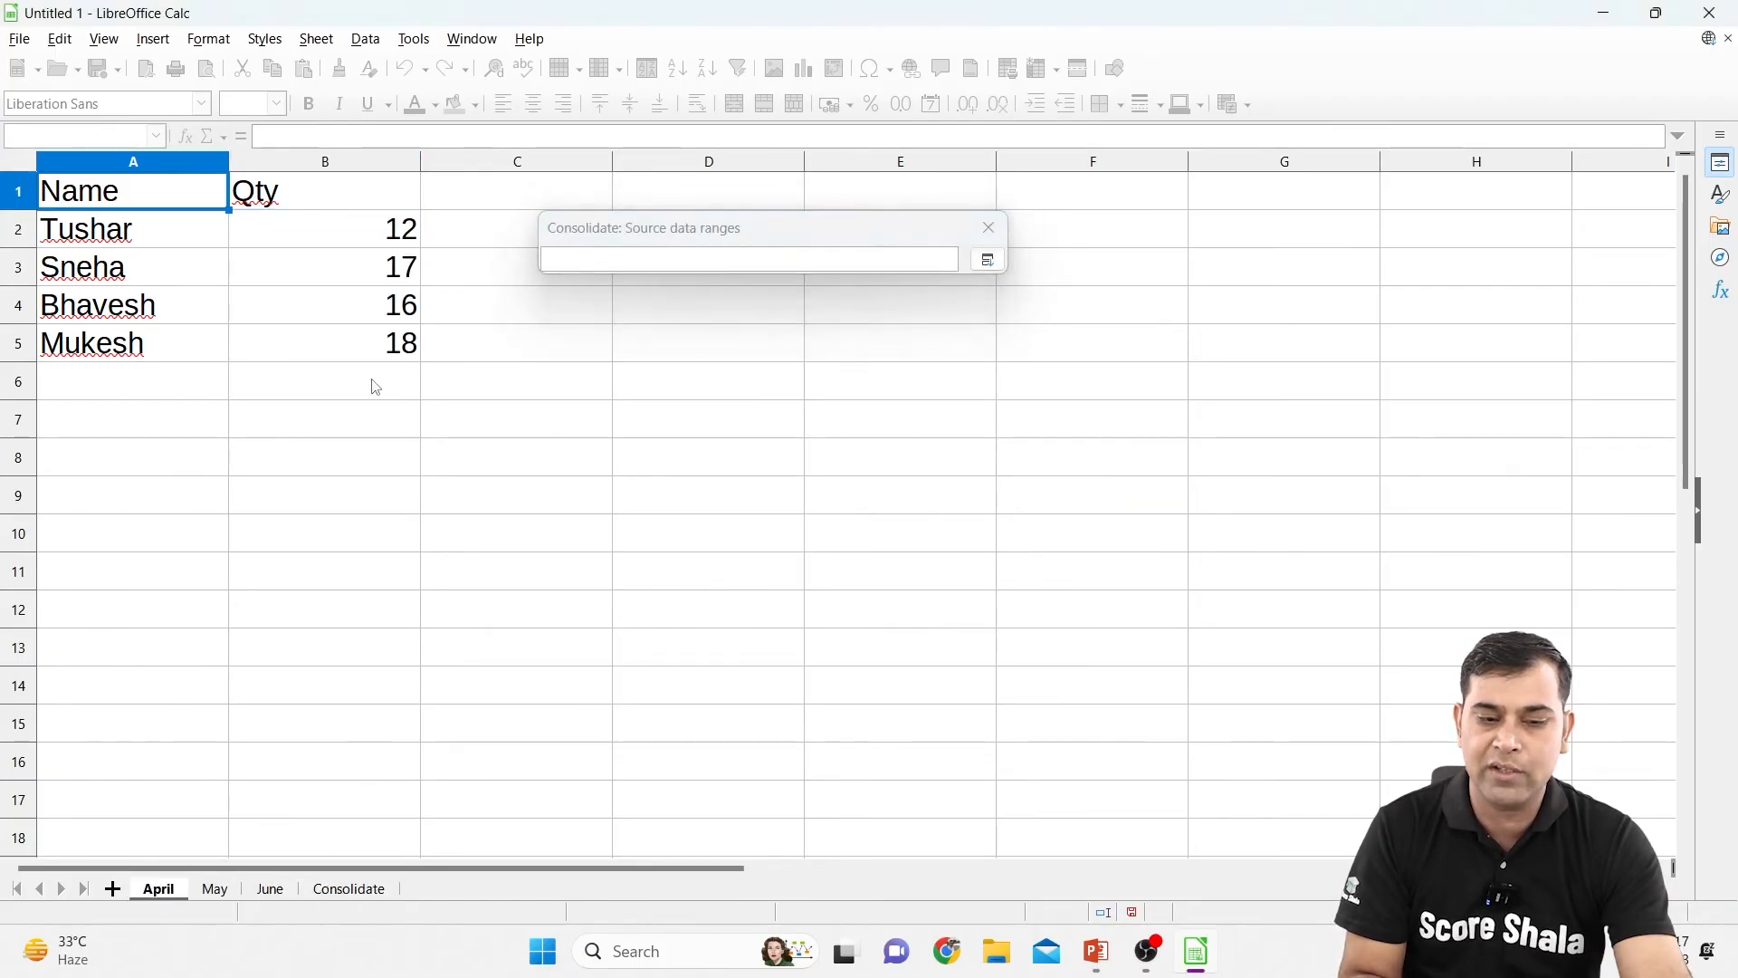
{"action": "left_click_drag", "start_coordinate": [366, 236], "coordinate": [369, 341]}
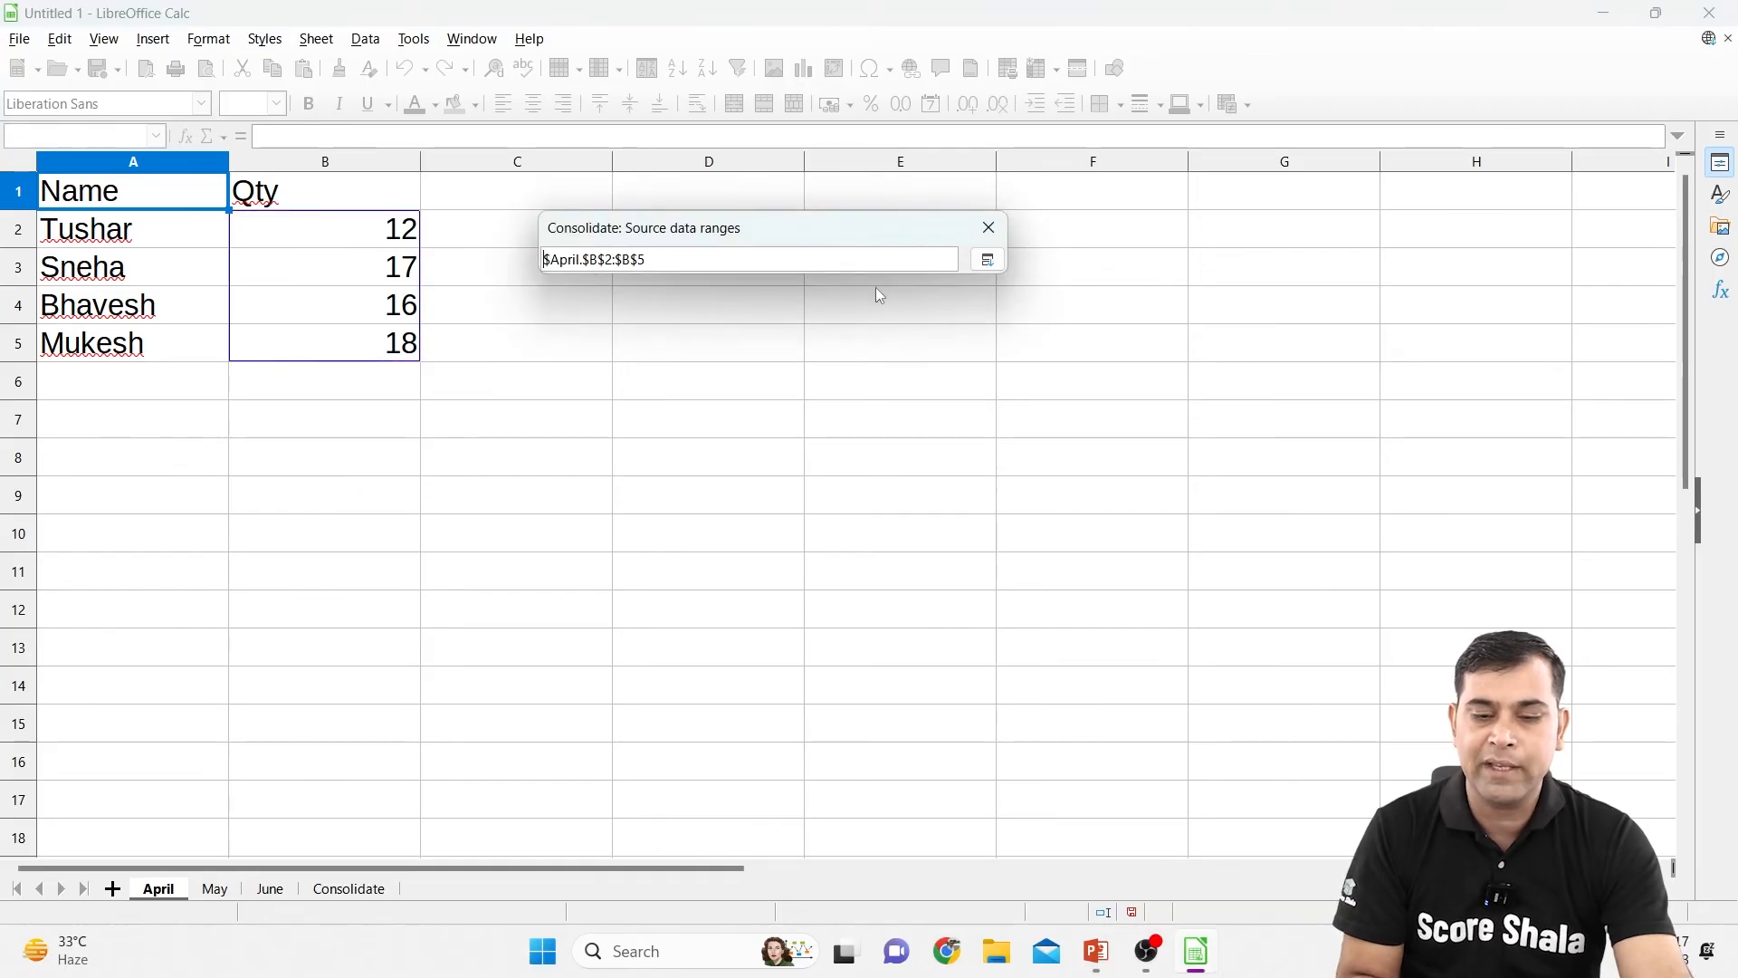
{"action": "left_click", "coordinate": [987, 260]}
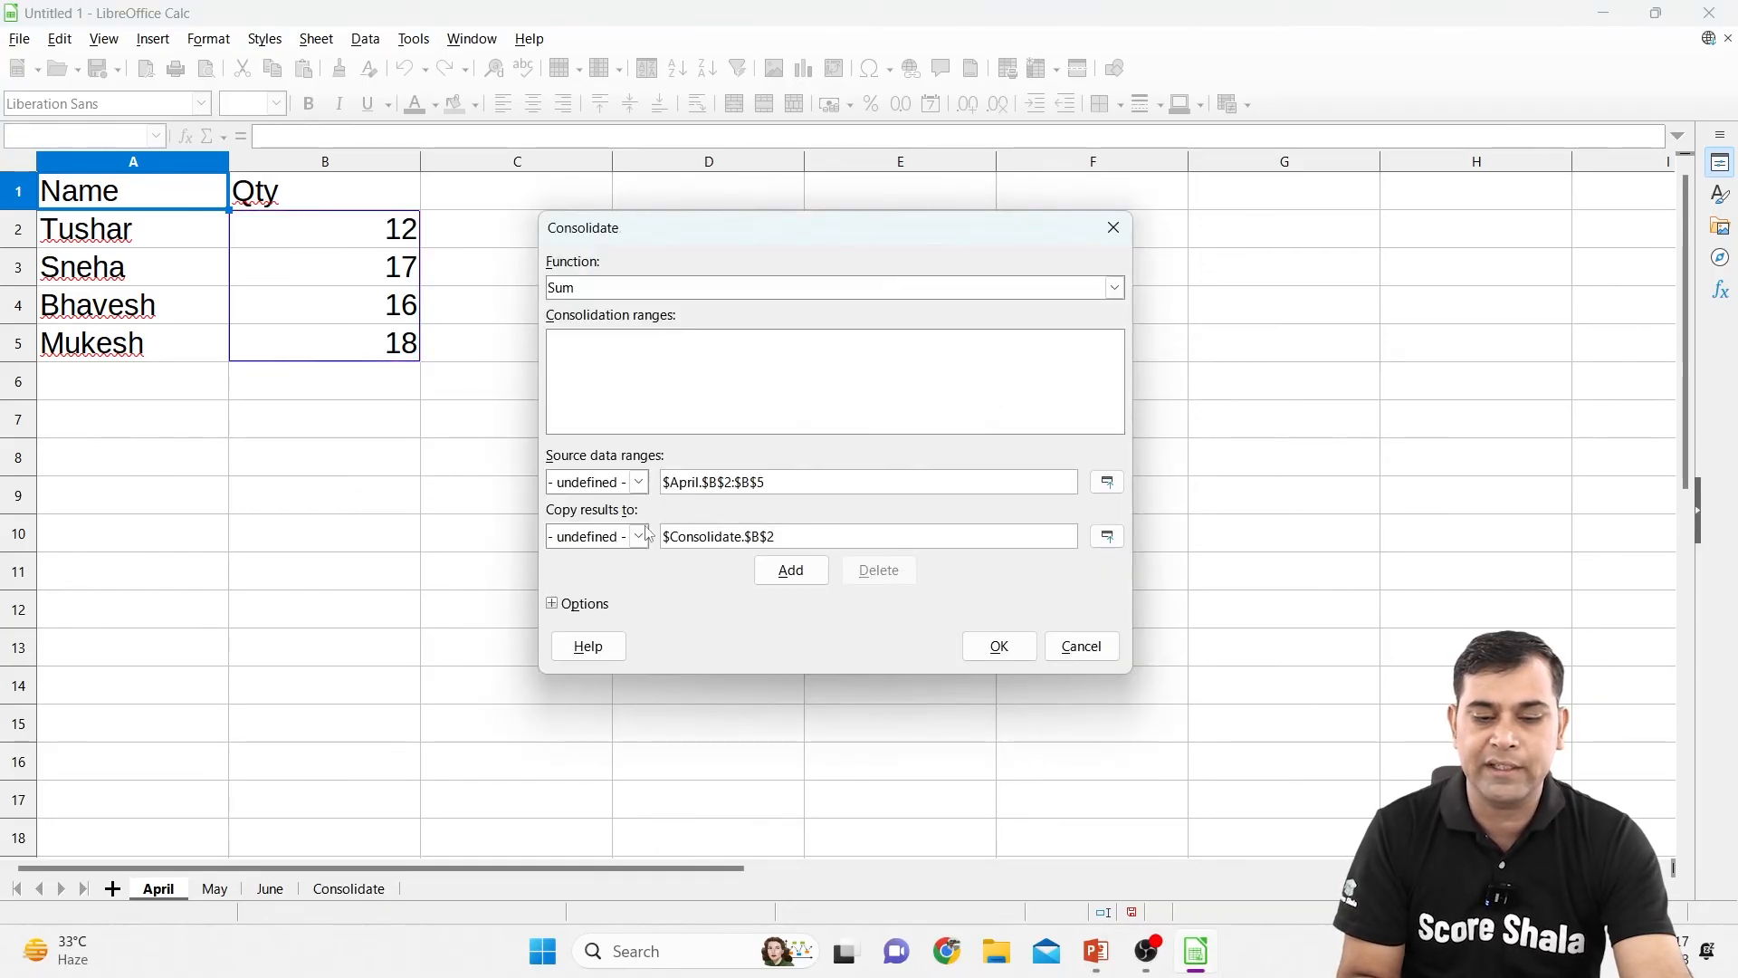
{"action": "left_click", "coordinate": [790, 571]}
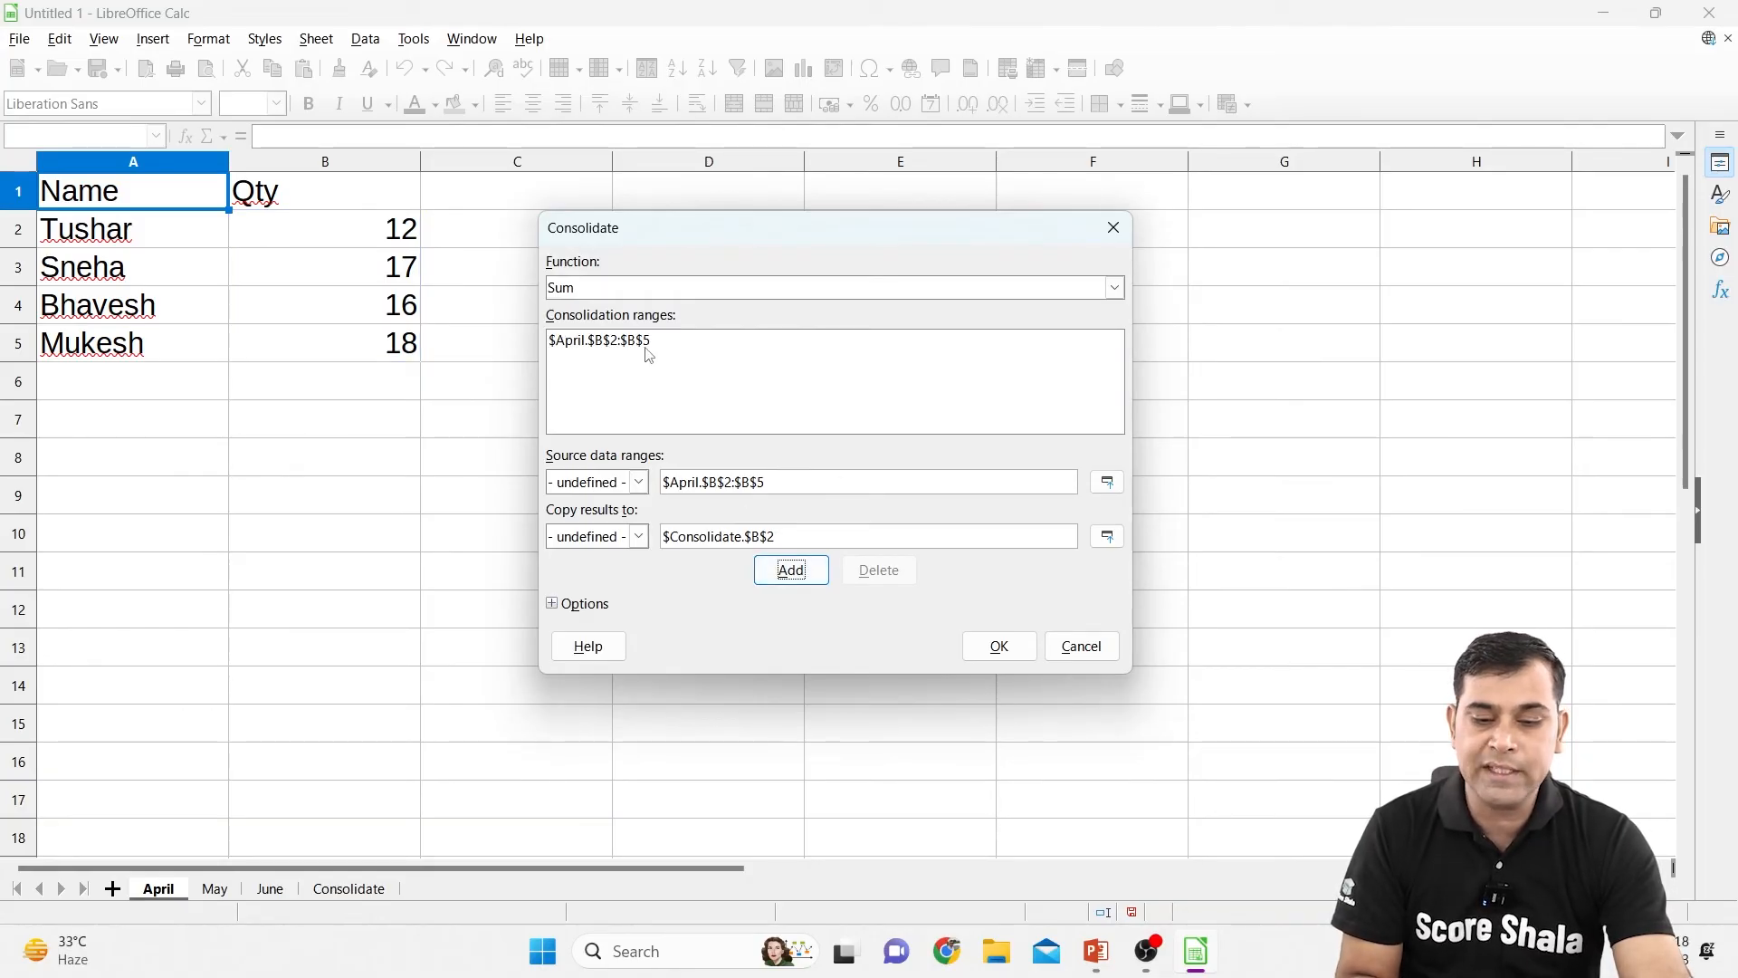
Add cells B2 to B5 of the May sheet as another consolidation range
{"action": "left_click", "coordinate": [1107, 481]}
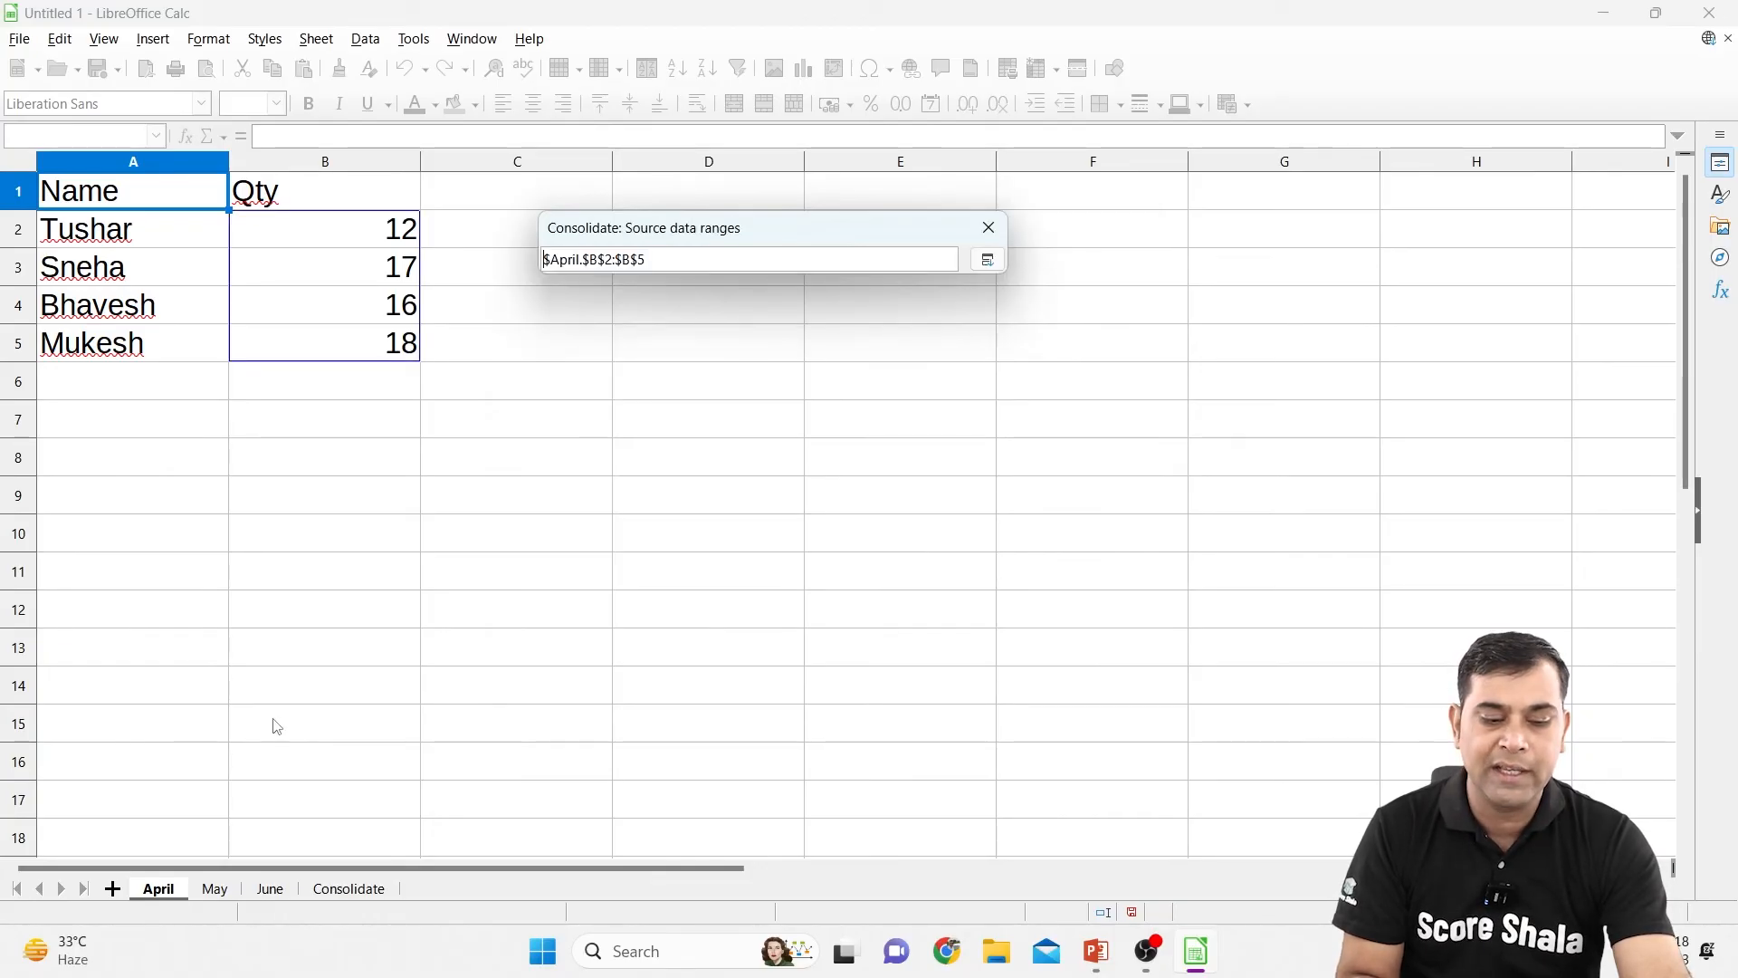
{"action": "left_click", "coordinate": [214, 888]}
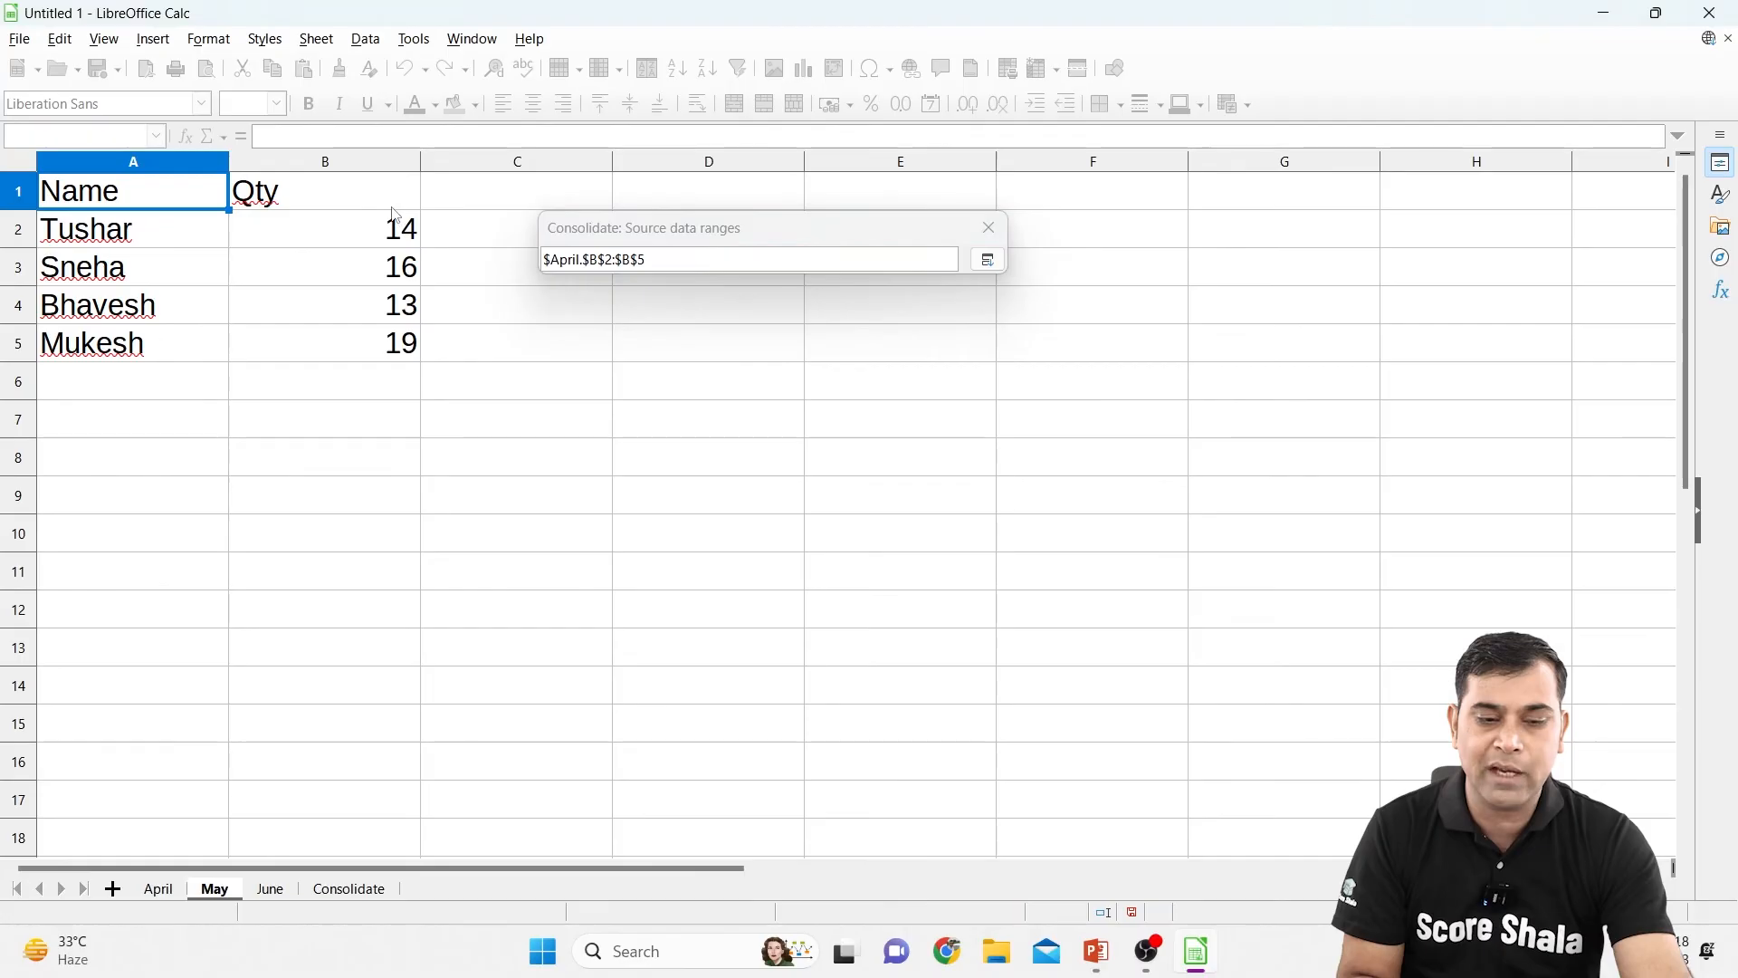
{"action": "left_click_drag", "start_coordinate": [373, 237], "coordinate": [364, 341]}
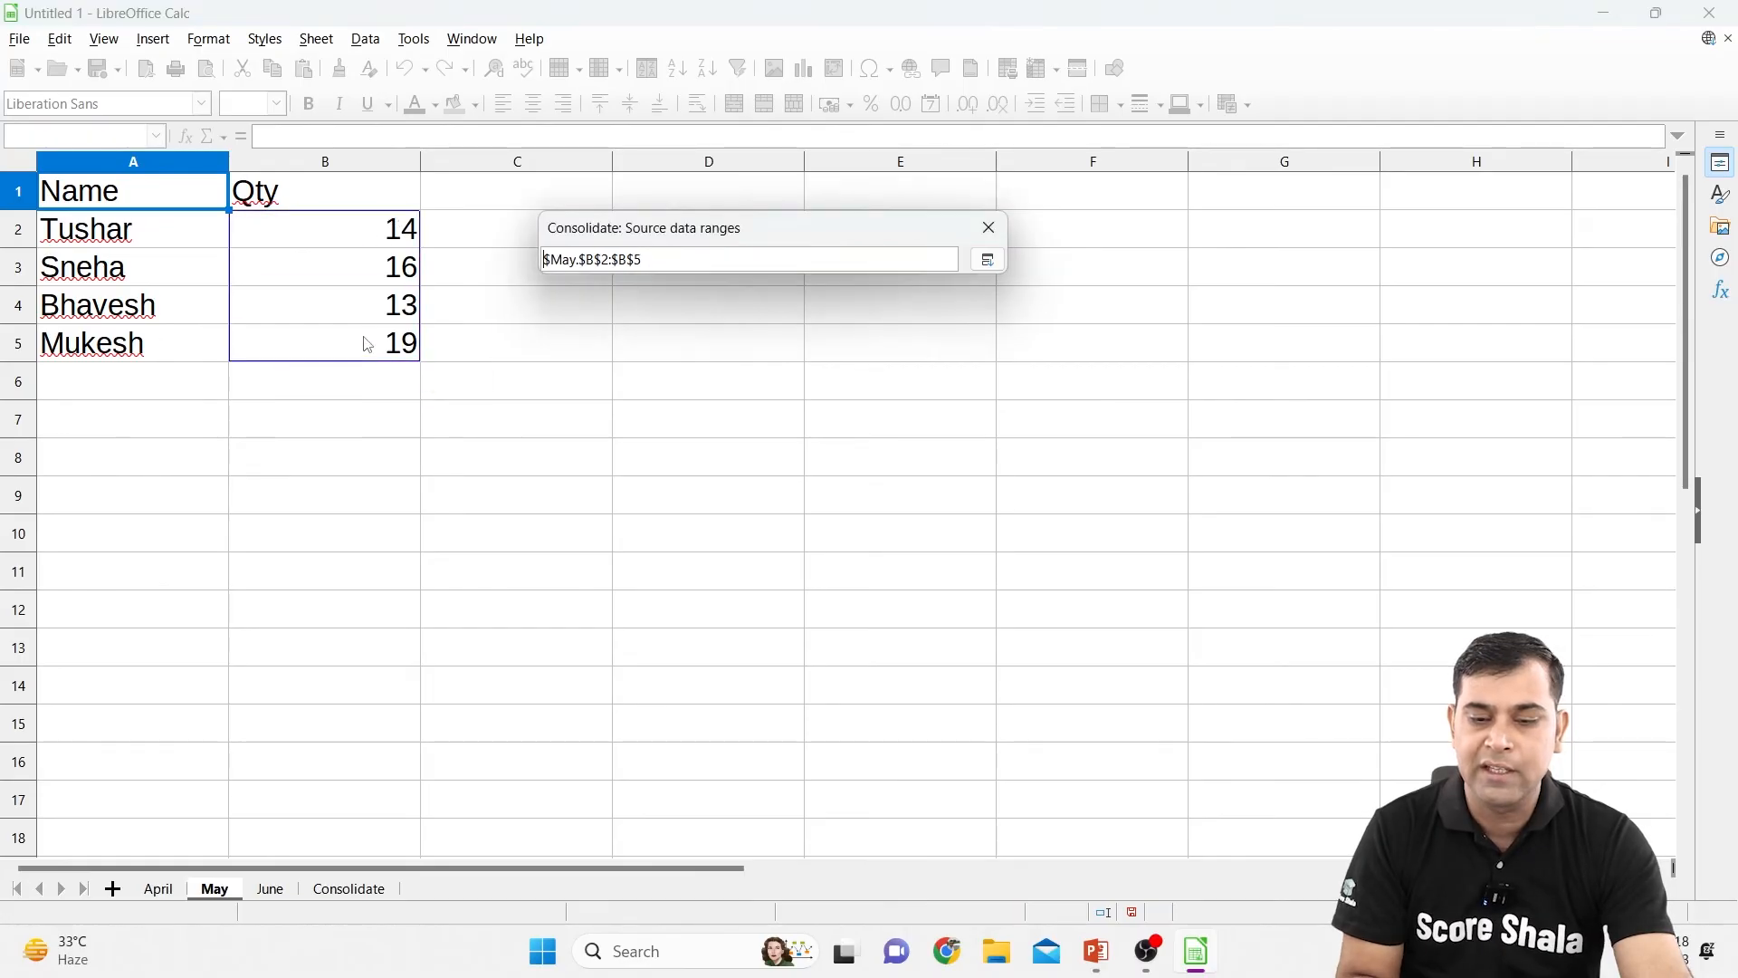
{"action": "left_click", "coordinate": [988, 260]}
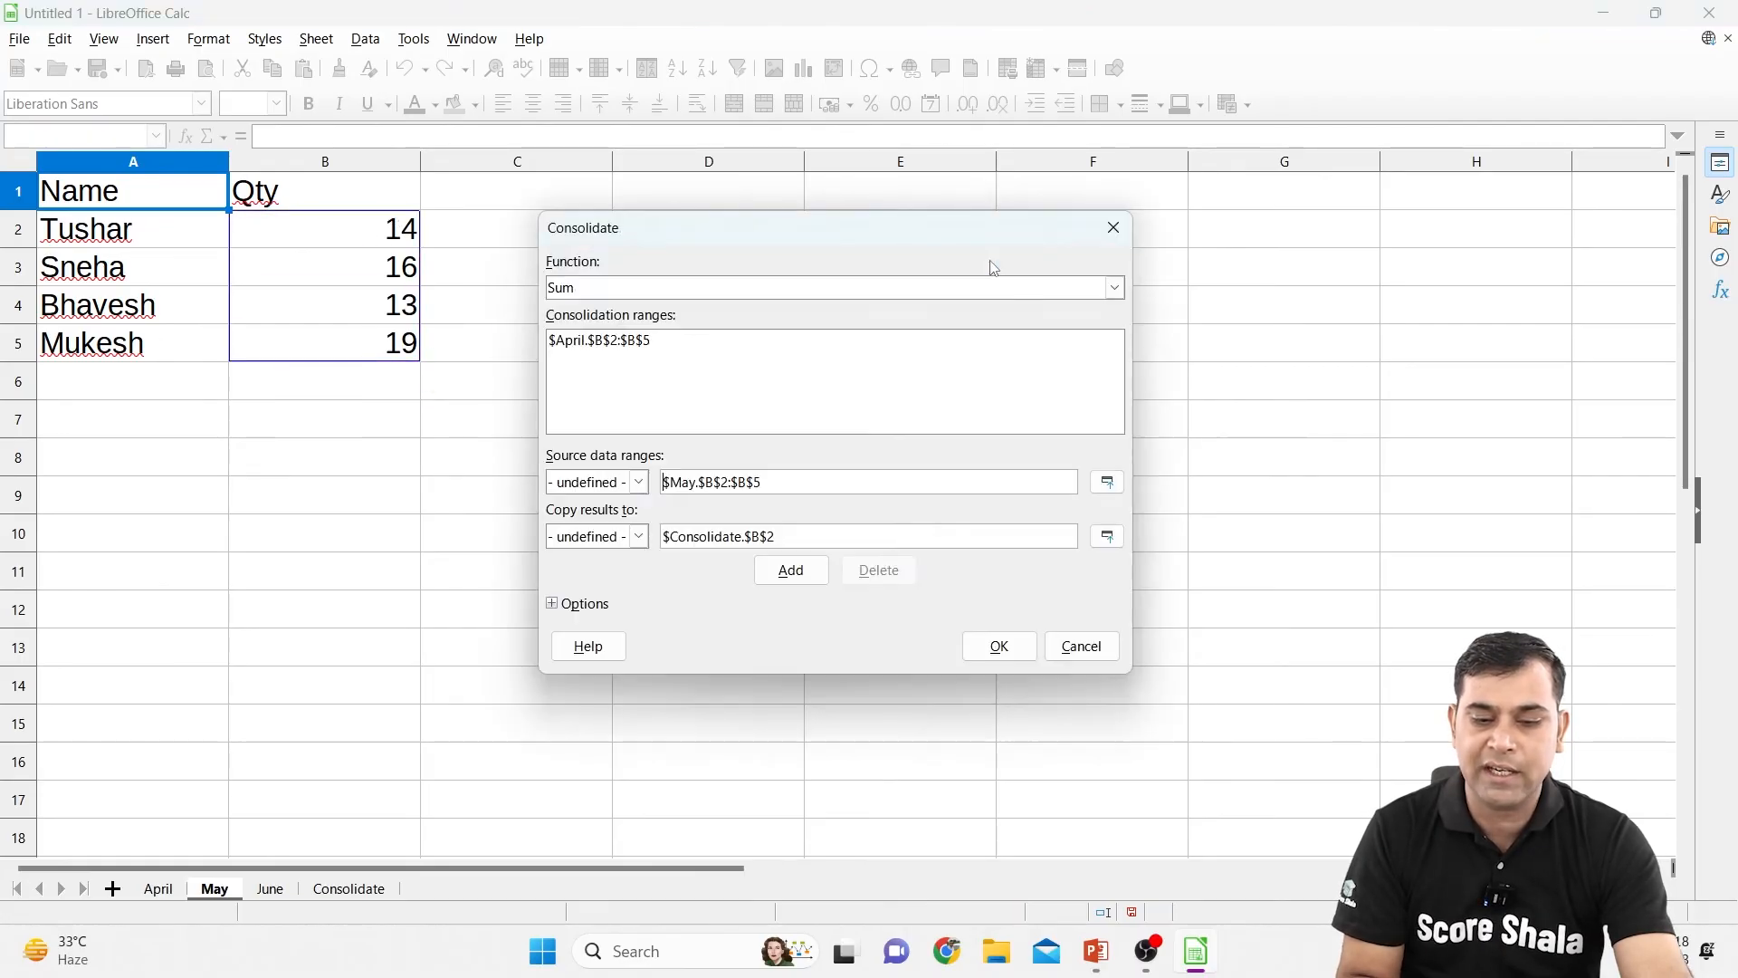
{"action": "left_click", "coordinate": [791, 570]}
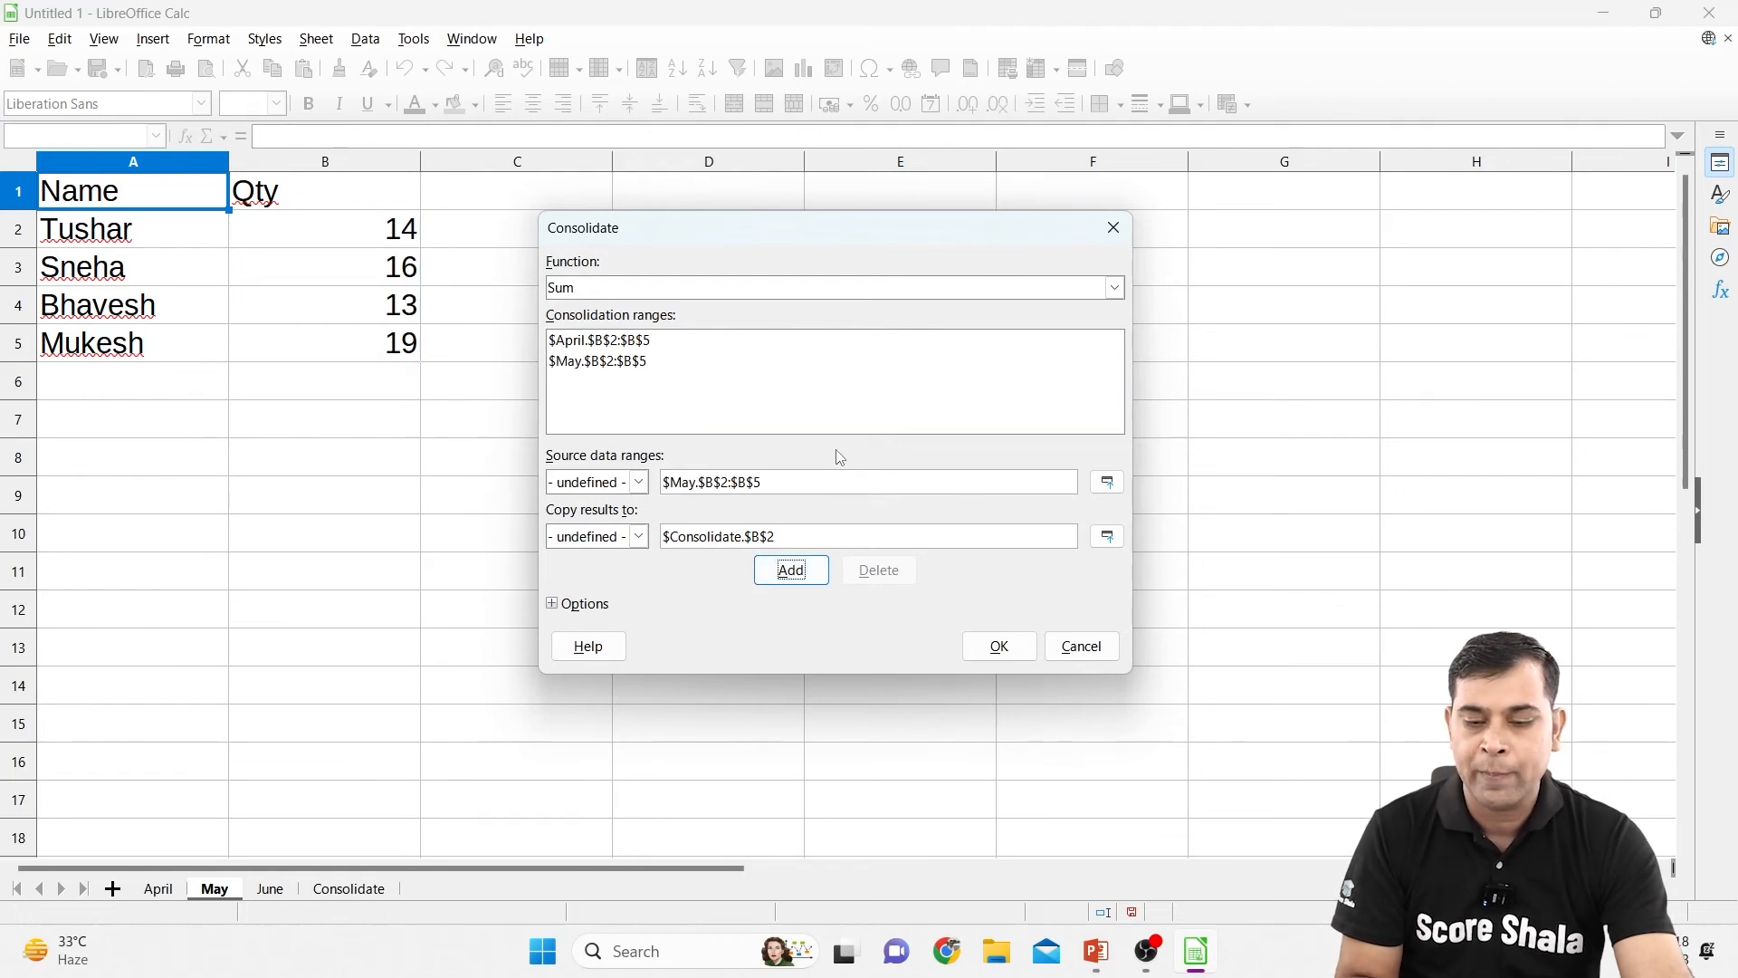
Add cells B2 to B5 of the June sheet as the third consolidation range and run the consolidation on the Consolidate sheet
{"action": "left_click", "coordinate": [1108, 484]}
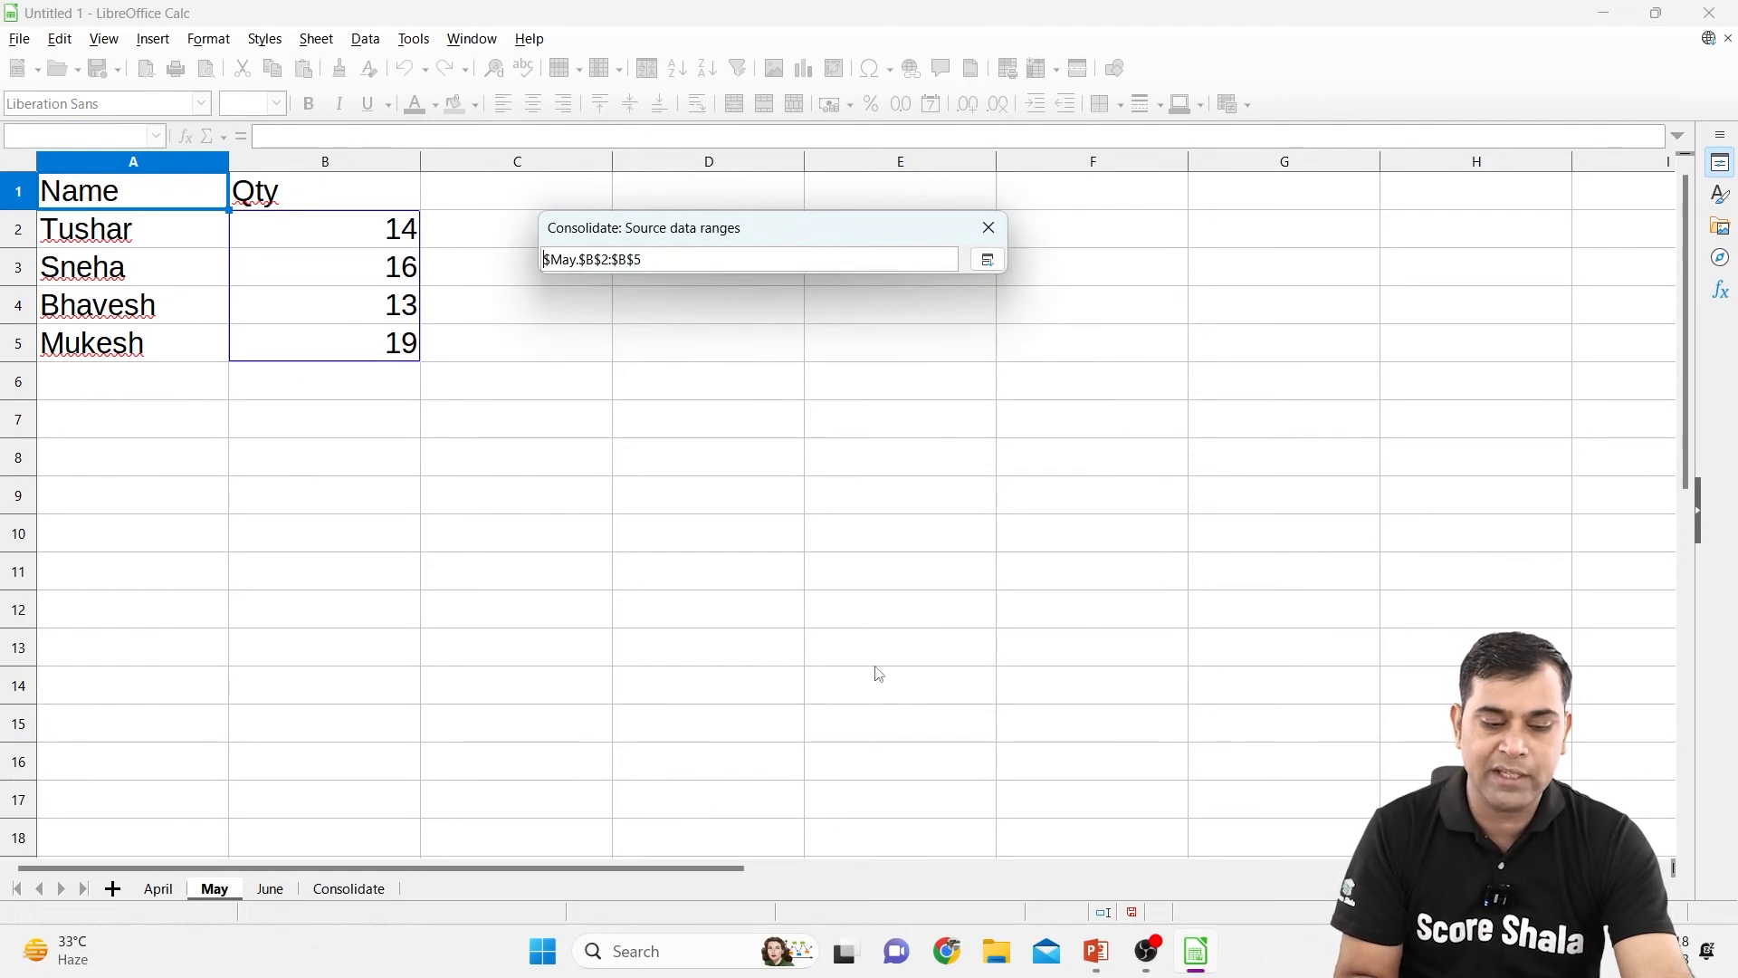
{"action": "left_click", "coordinate": [275, 889]}
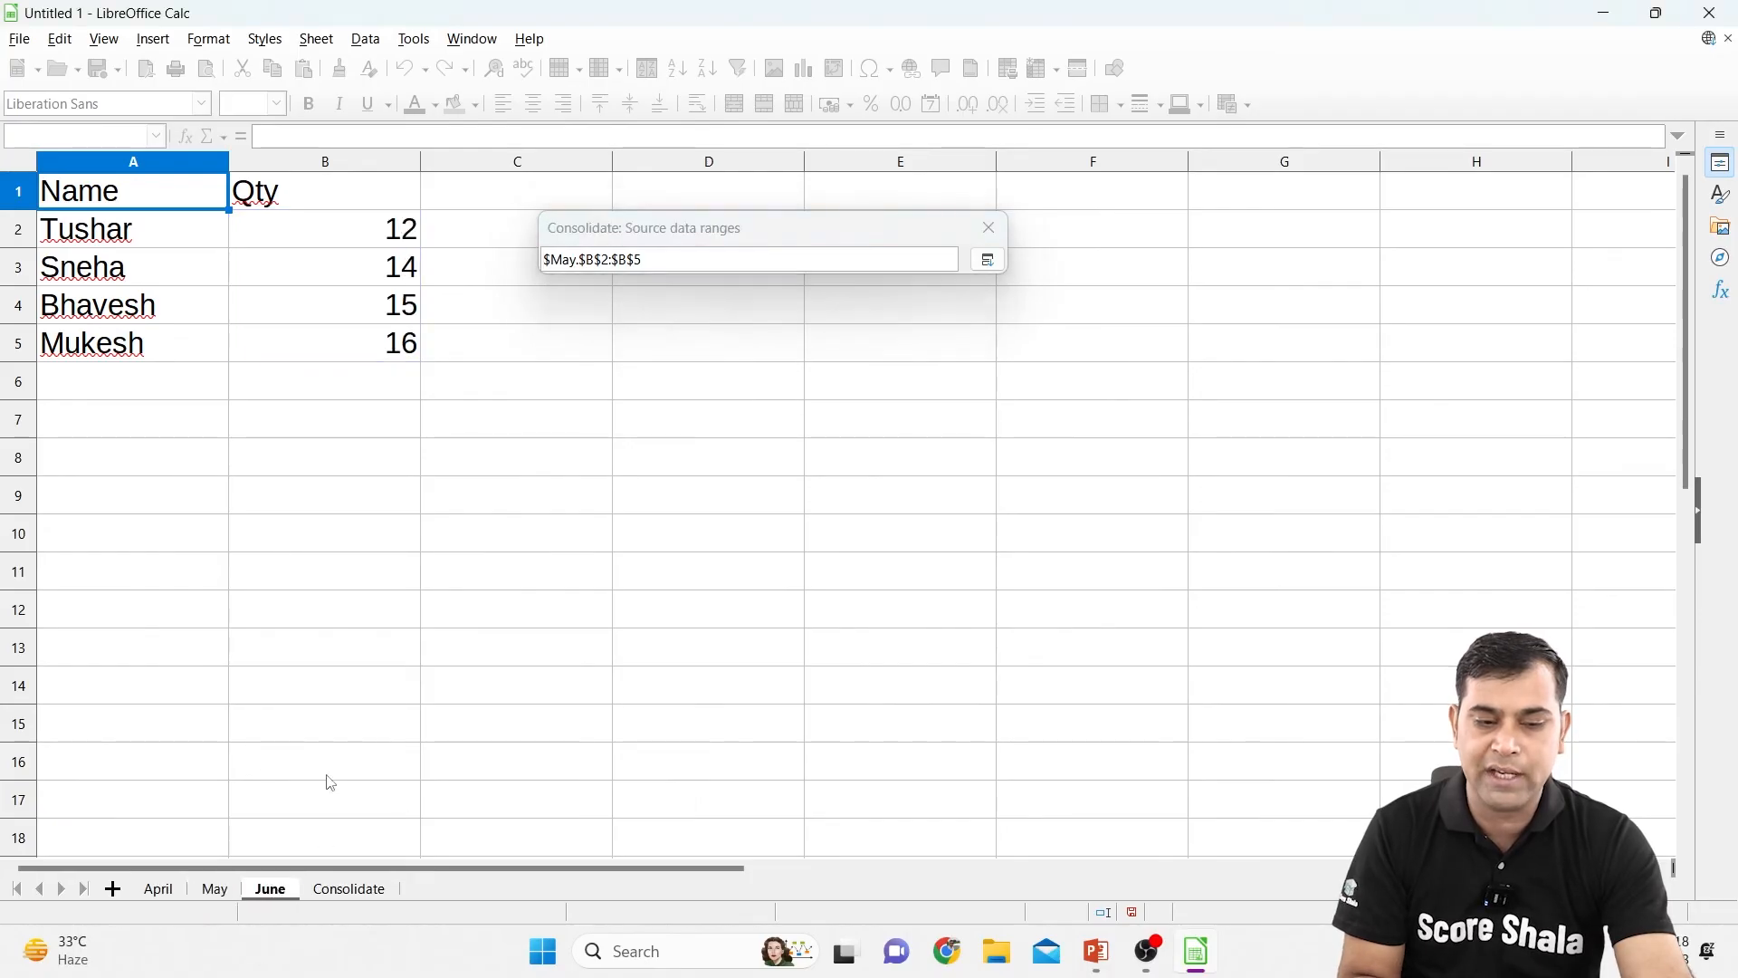
{"action": "left_click_drag", "start_coordinate": [363, 233], "coordinate": [365, 335]}
{"action": "left_click", "coordinate": [995, 265]}
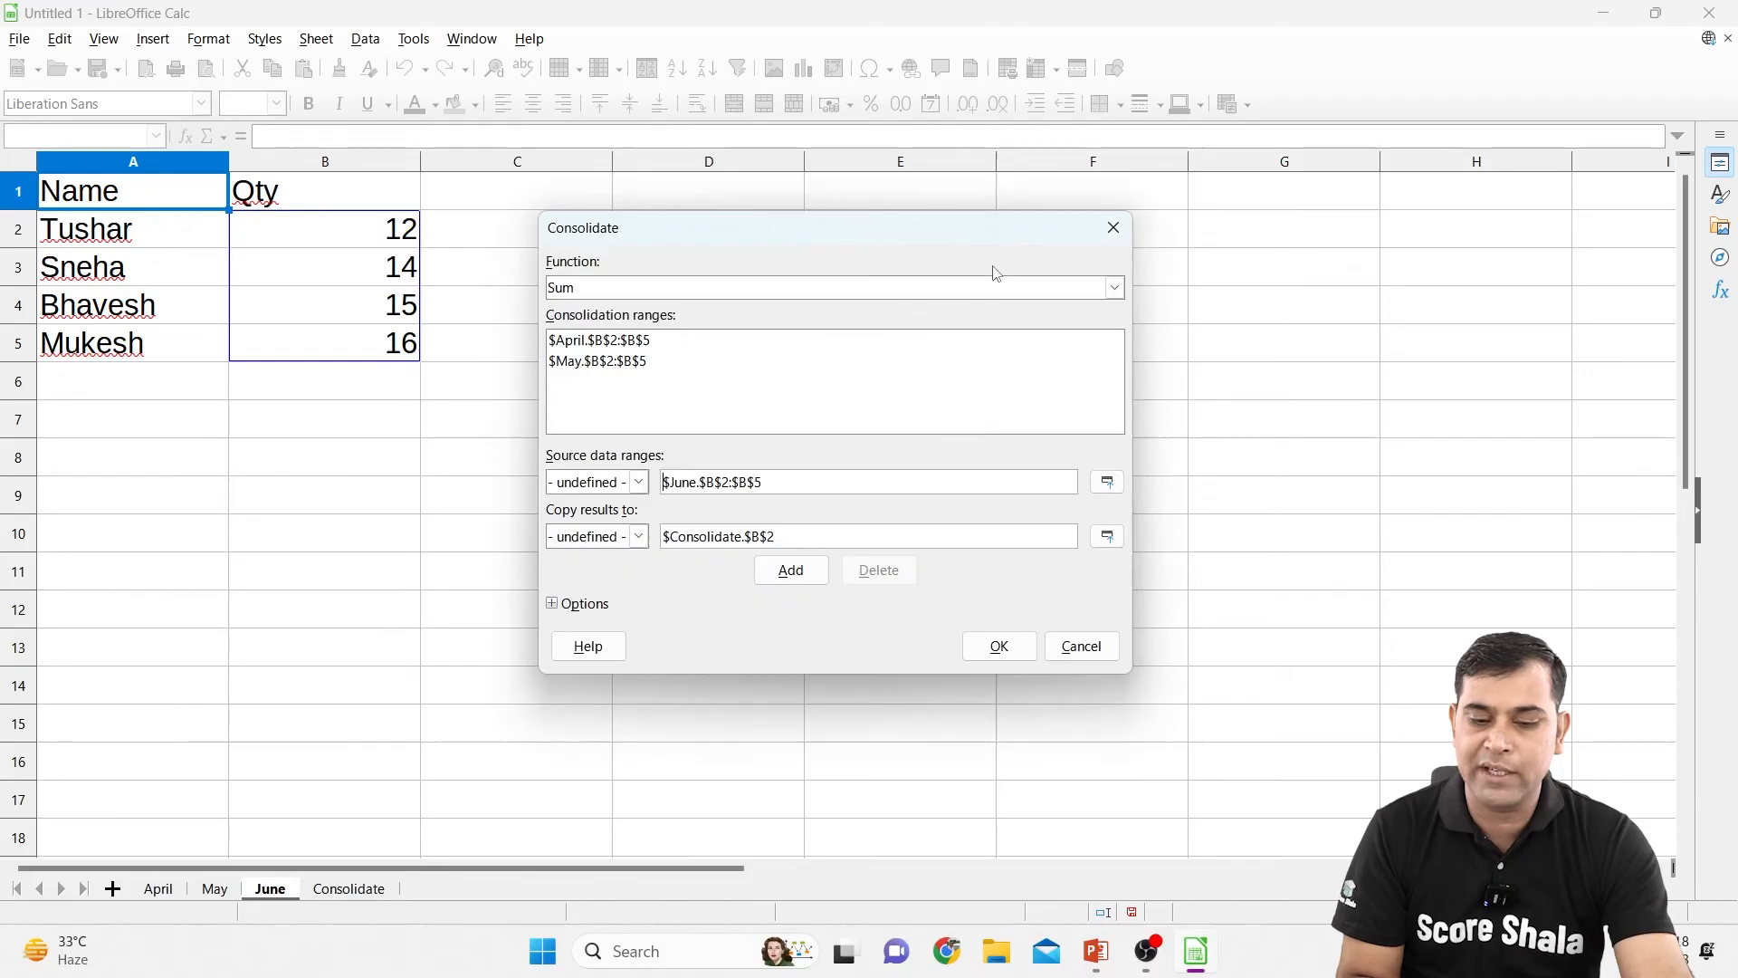
{"action": "left_click", "coordinate": [787, 569]}
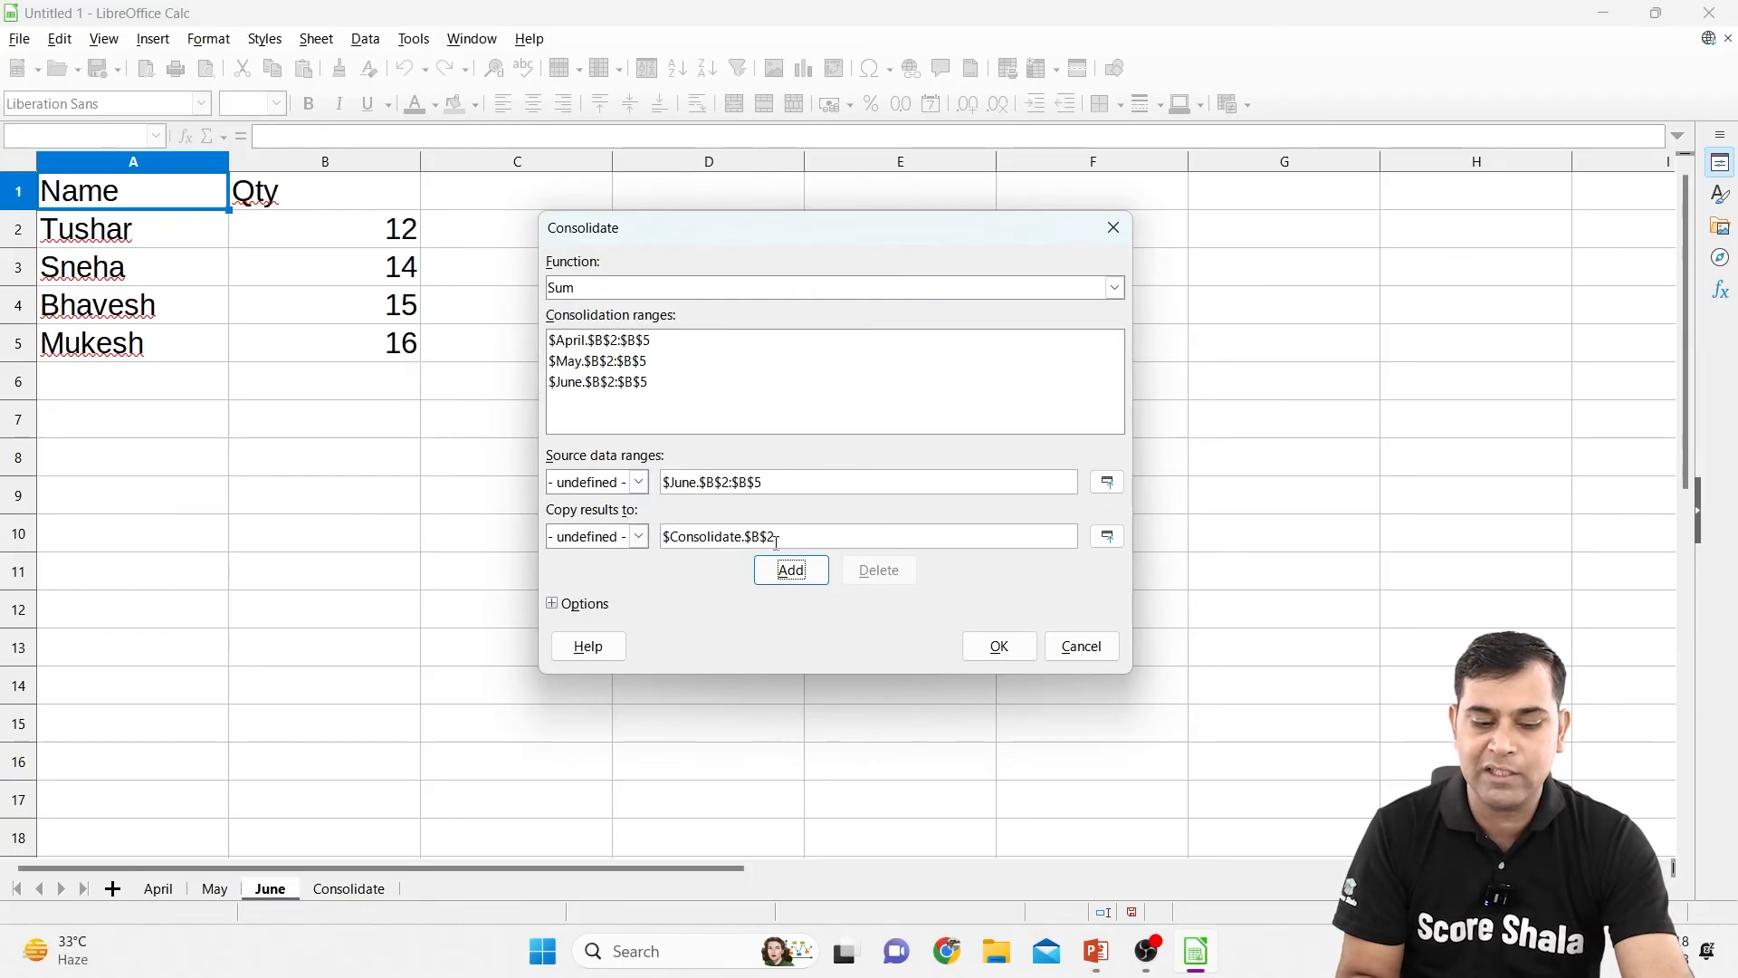
{"action": "left_click", "coordinate": [358, 892]}
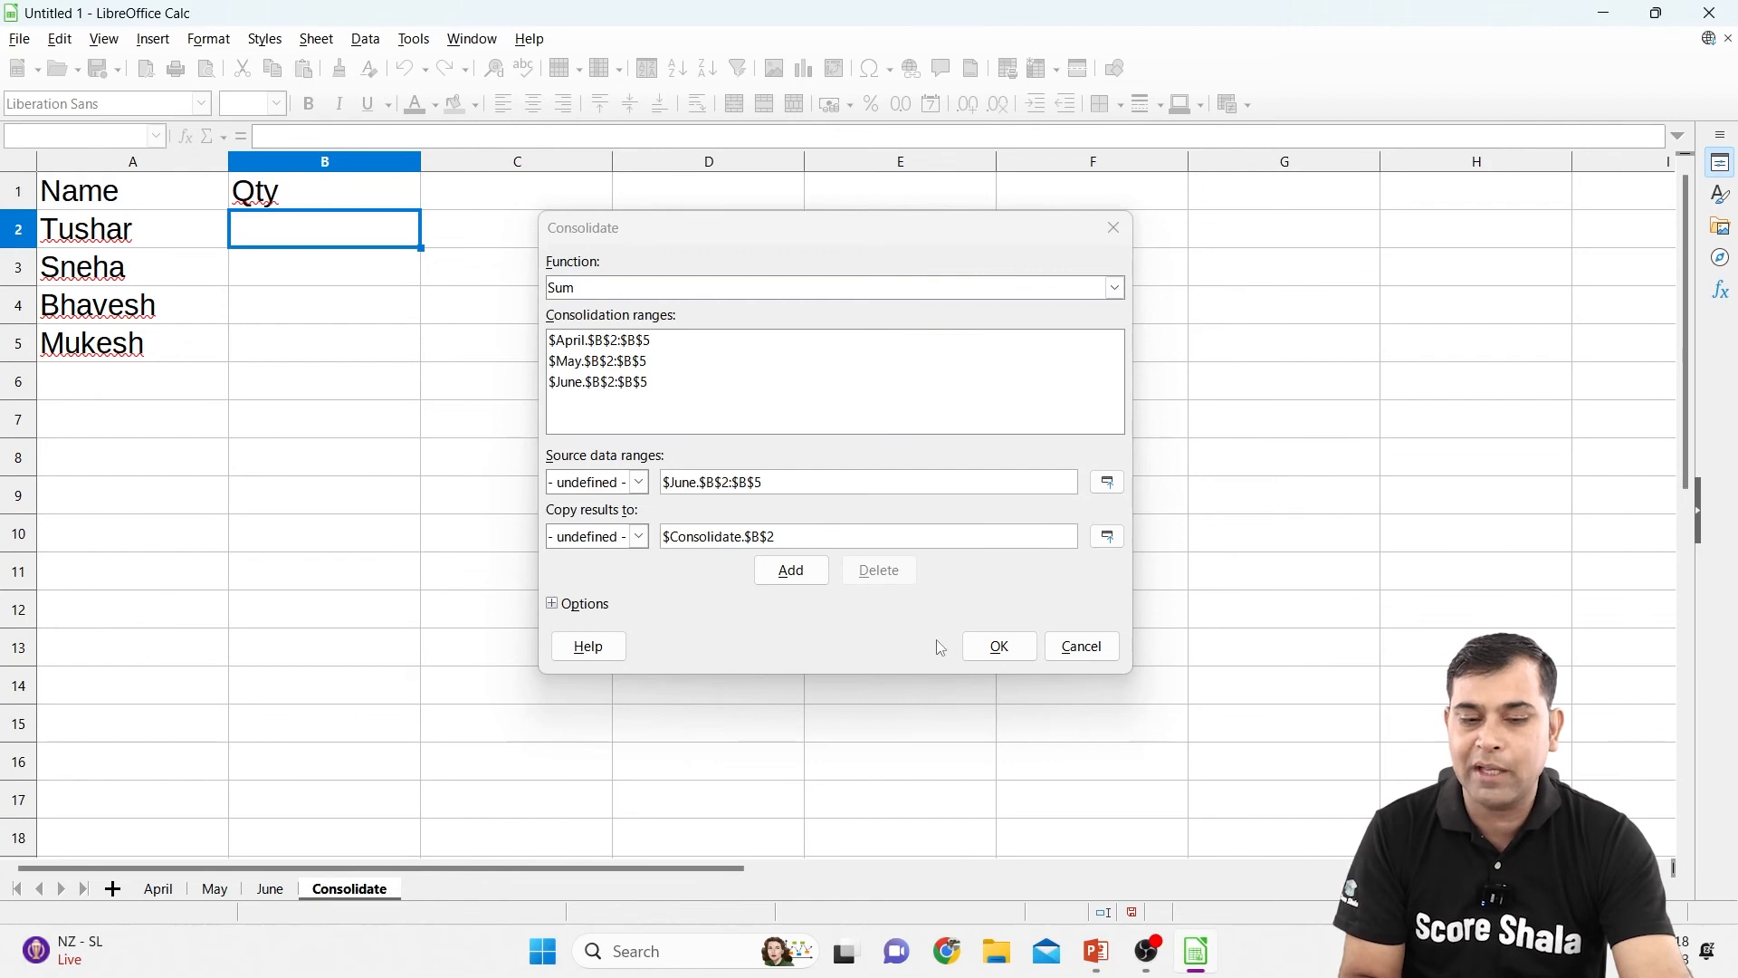
{"action": "left_click", "coordinate": [995, 648]}
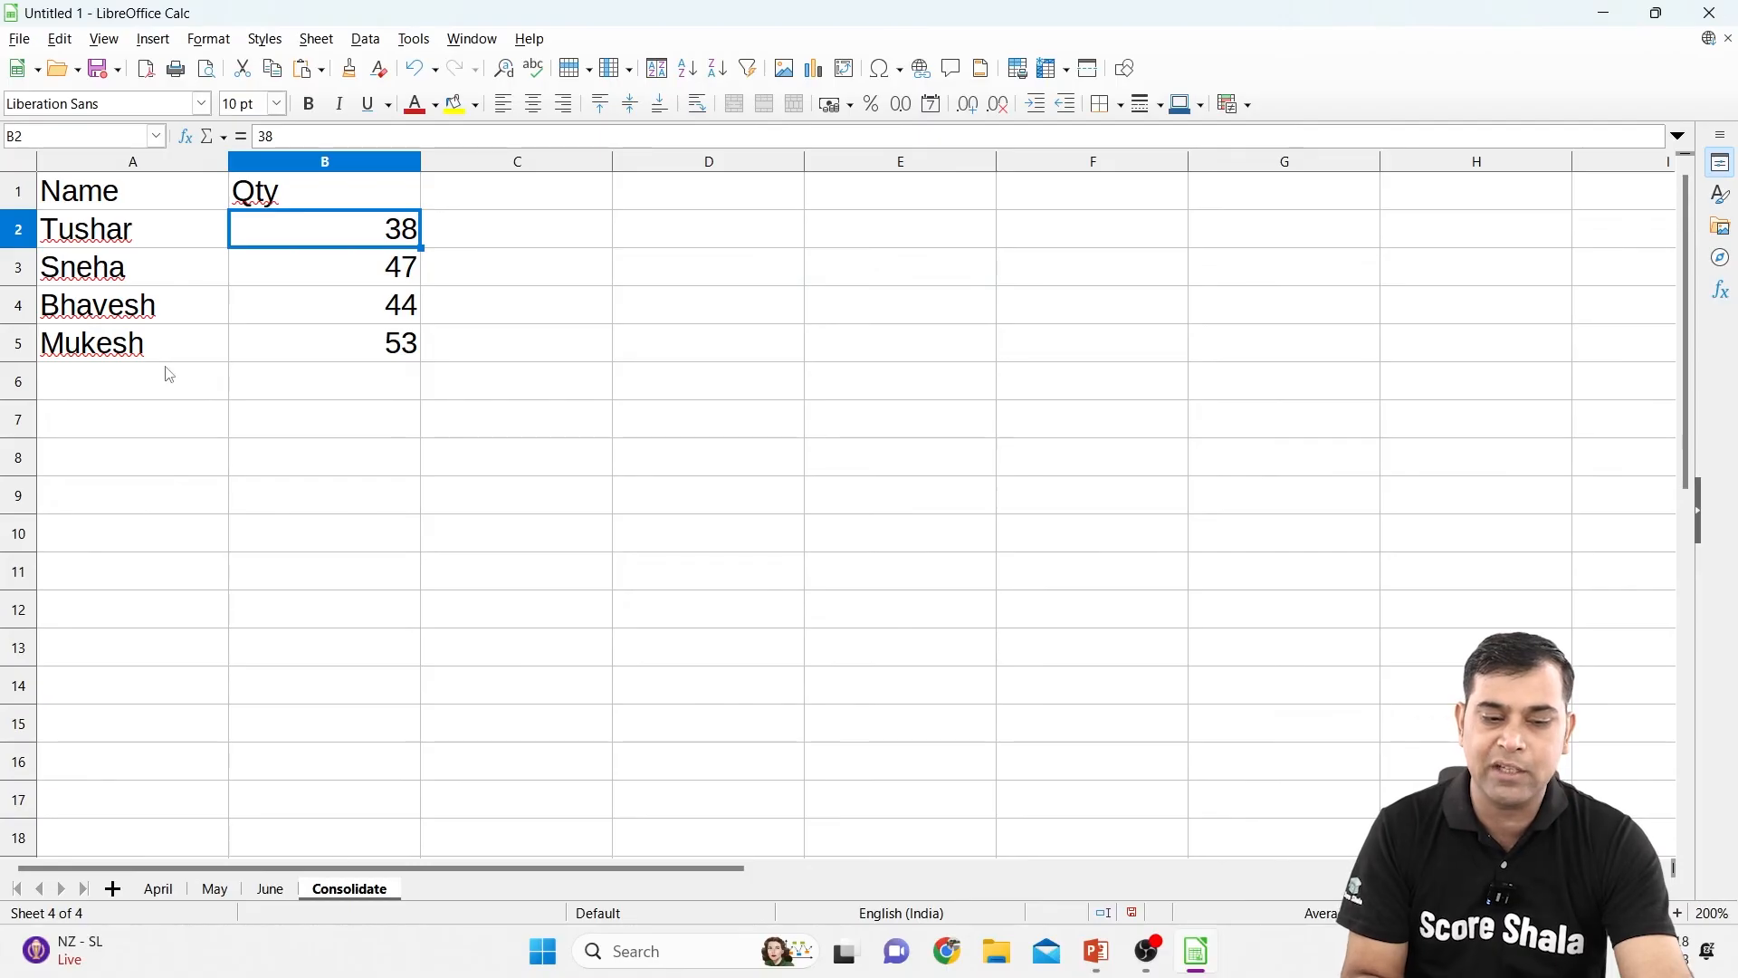
Compare the quantity in cell B4 of the Consolidate sheet with the source quantities on the April, May and June sheets
{"action": "left_click", "coordinate": [394, 315]}
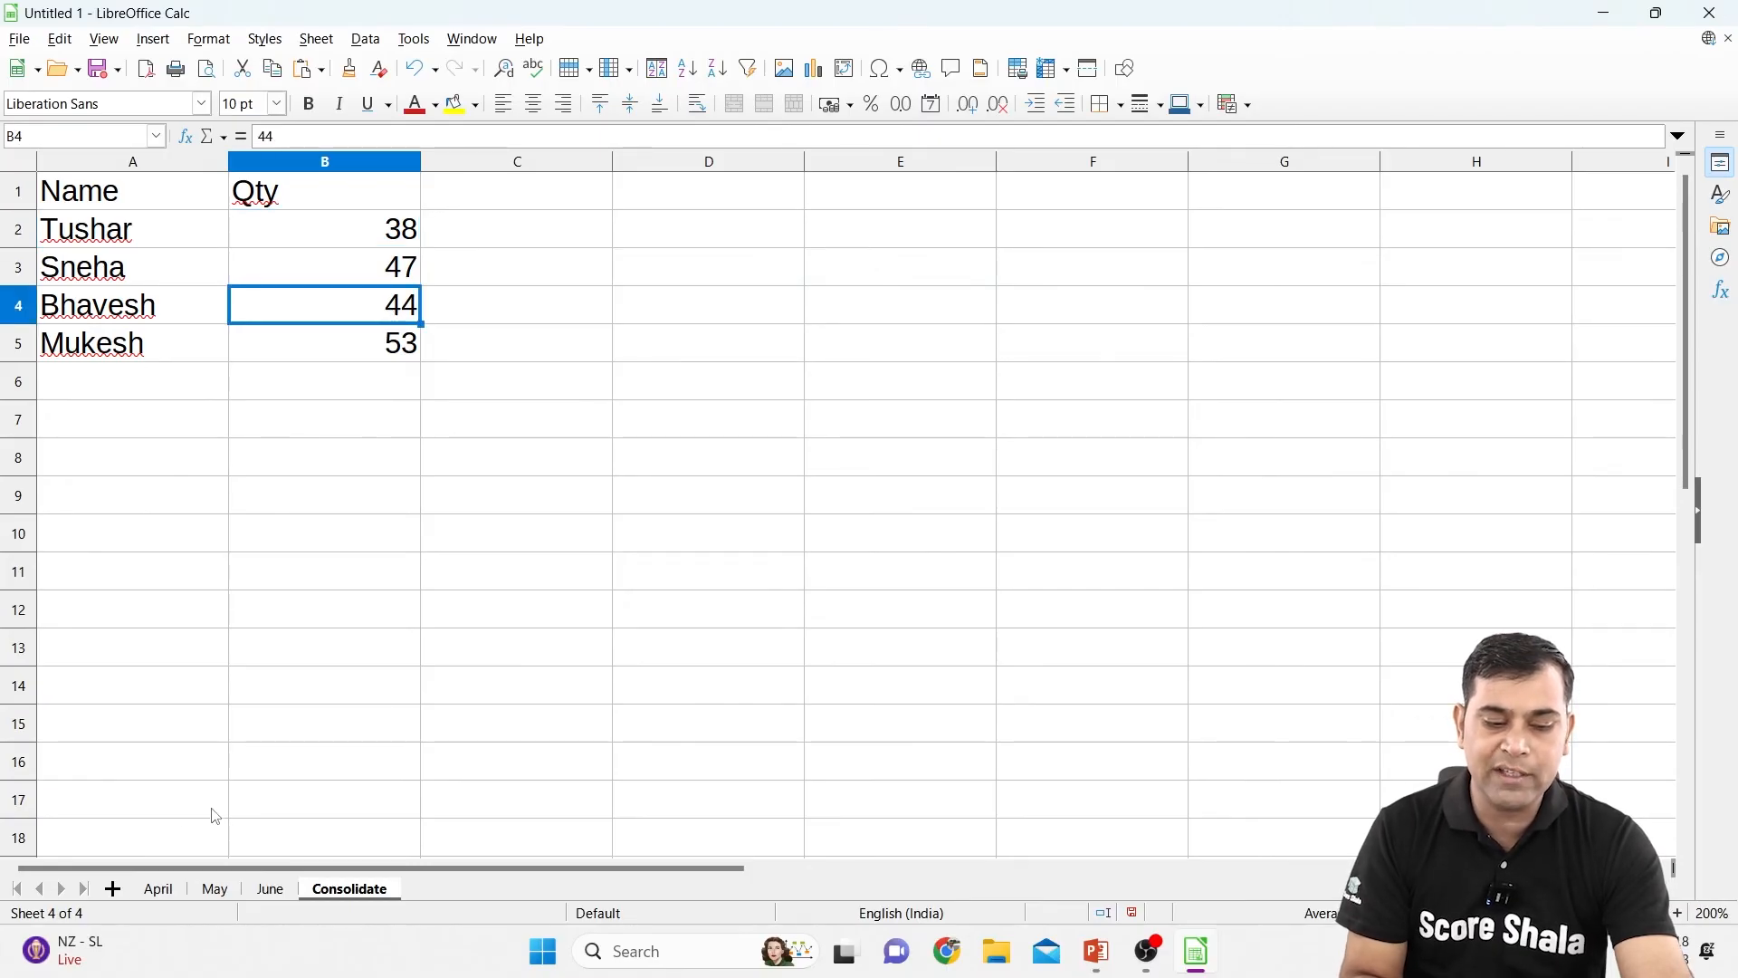
{"action": "left_click", "coordinate": [158, 888]}
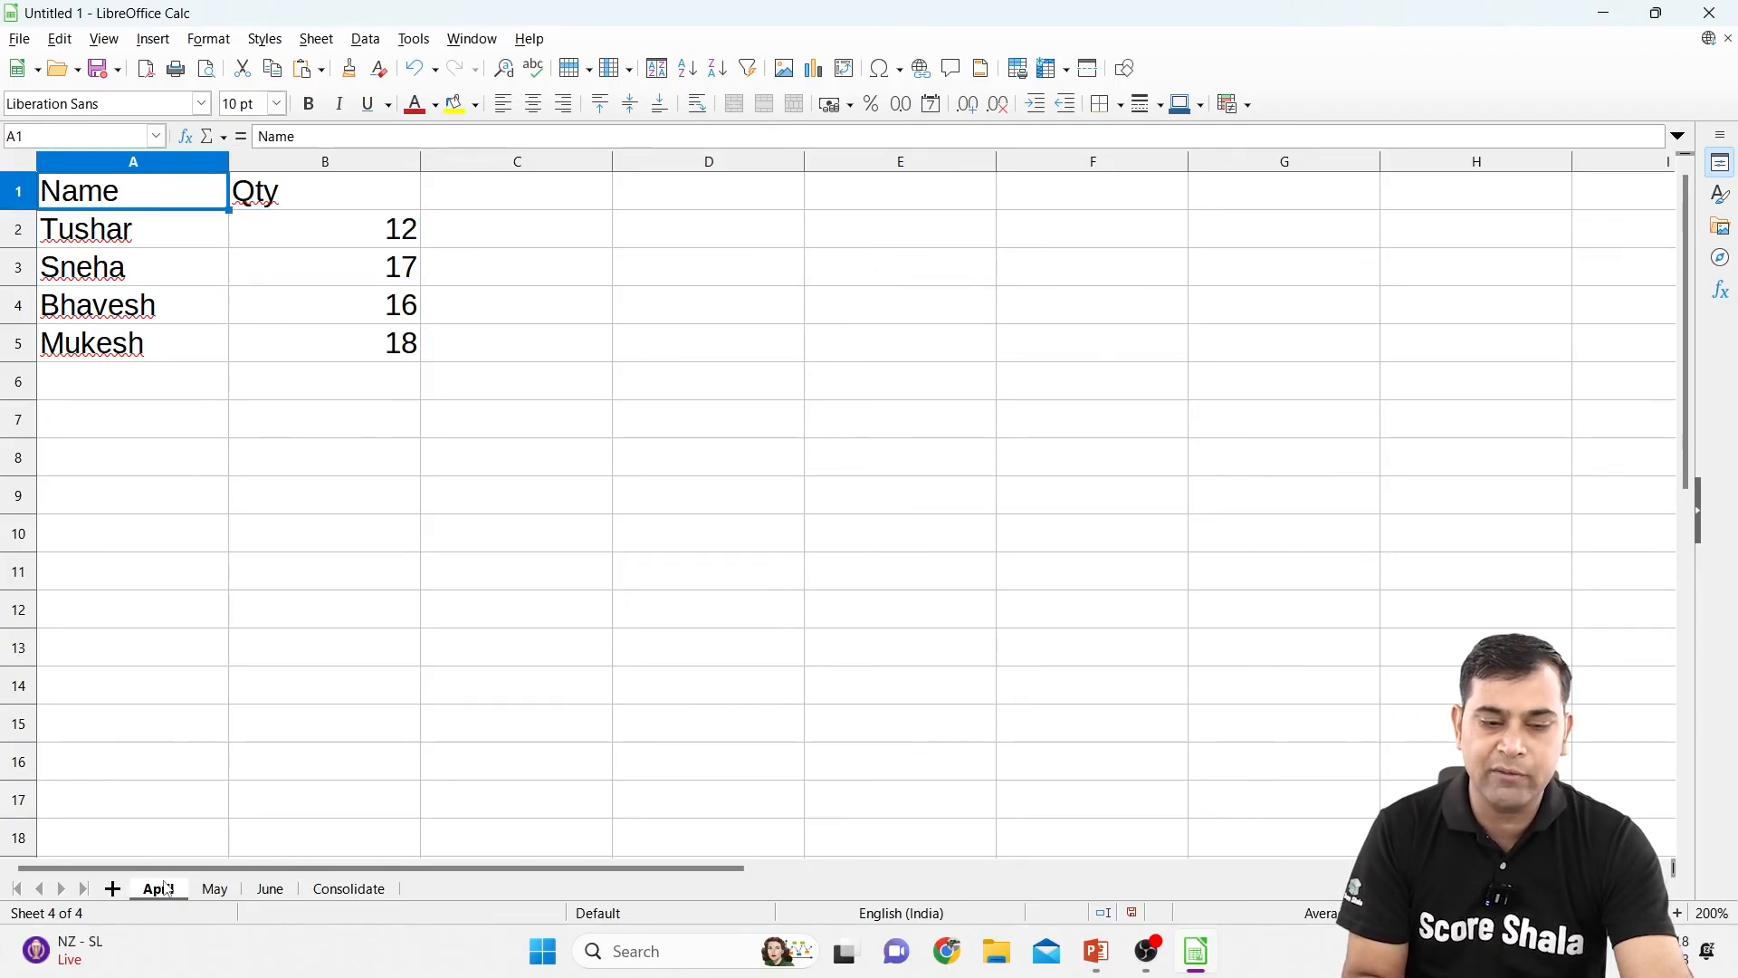
{"action": "left_click", "coordinate": [380, 304]}
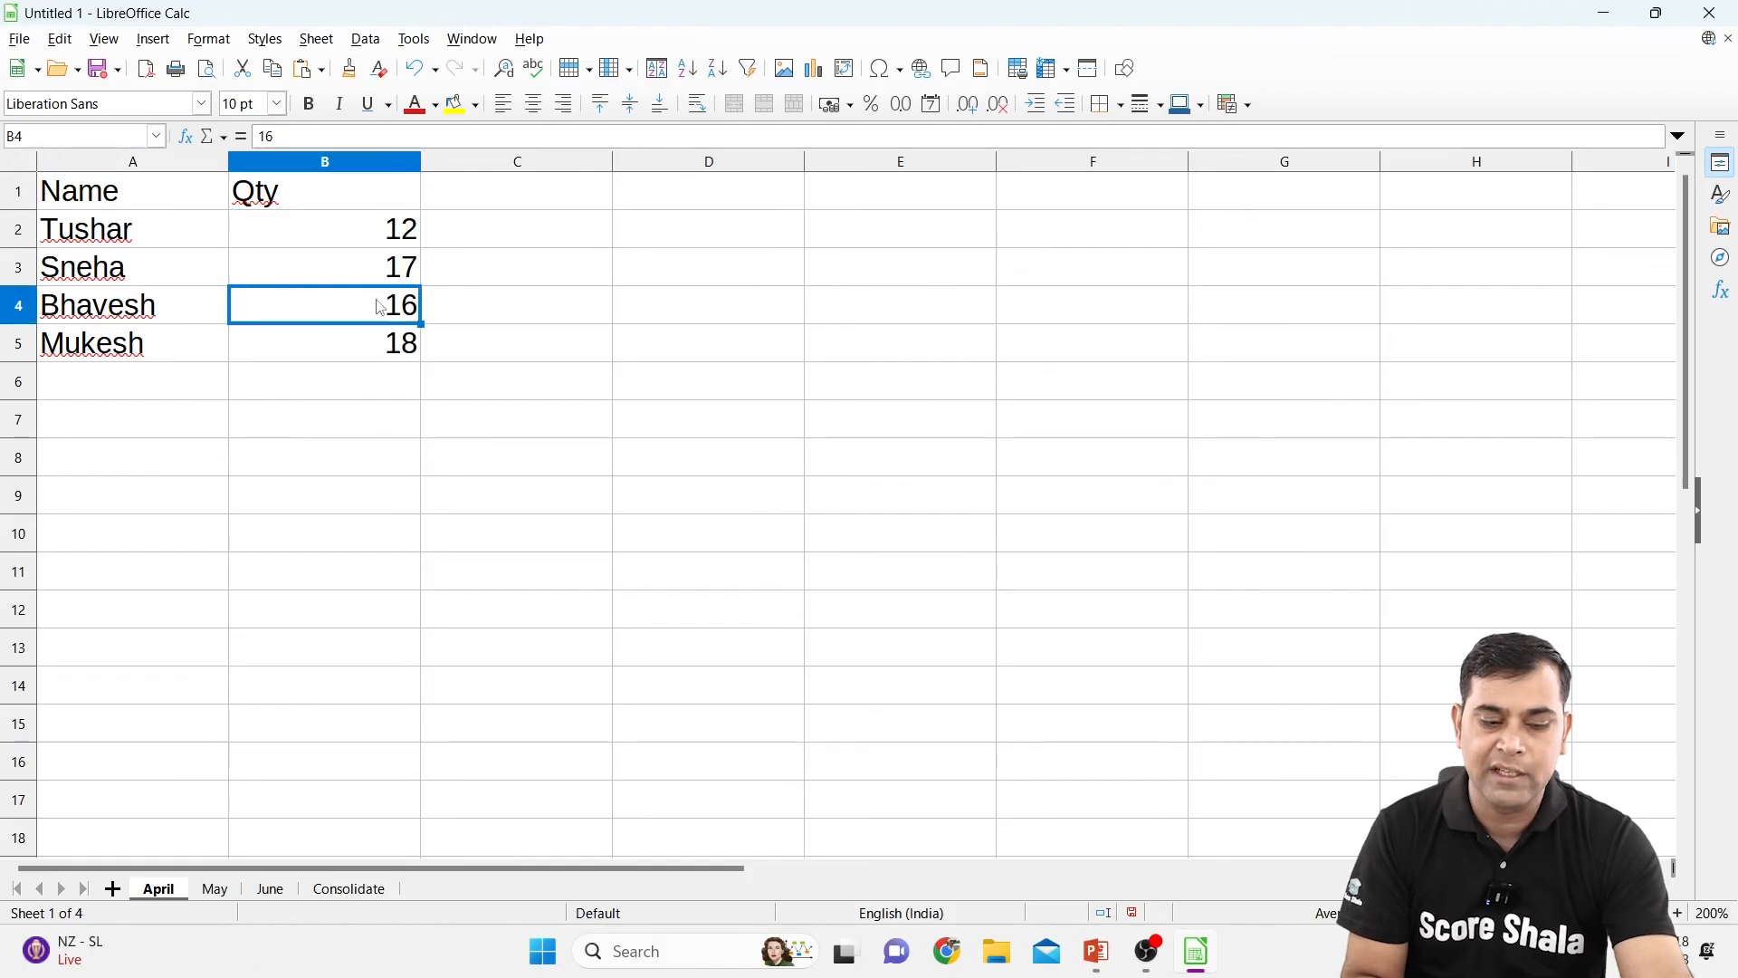
{"action": "left_click", "coordinate": [214, 889]}
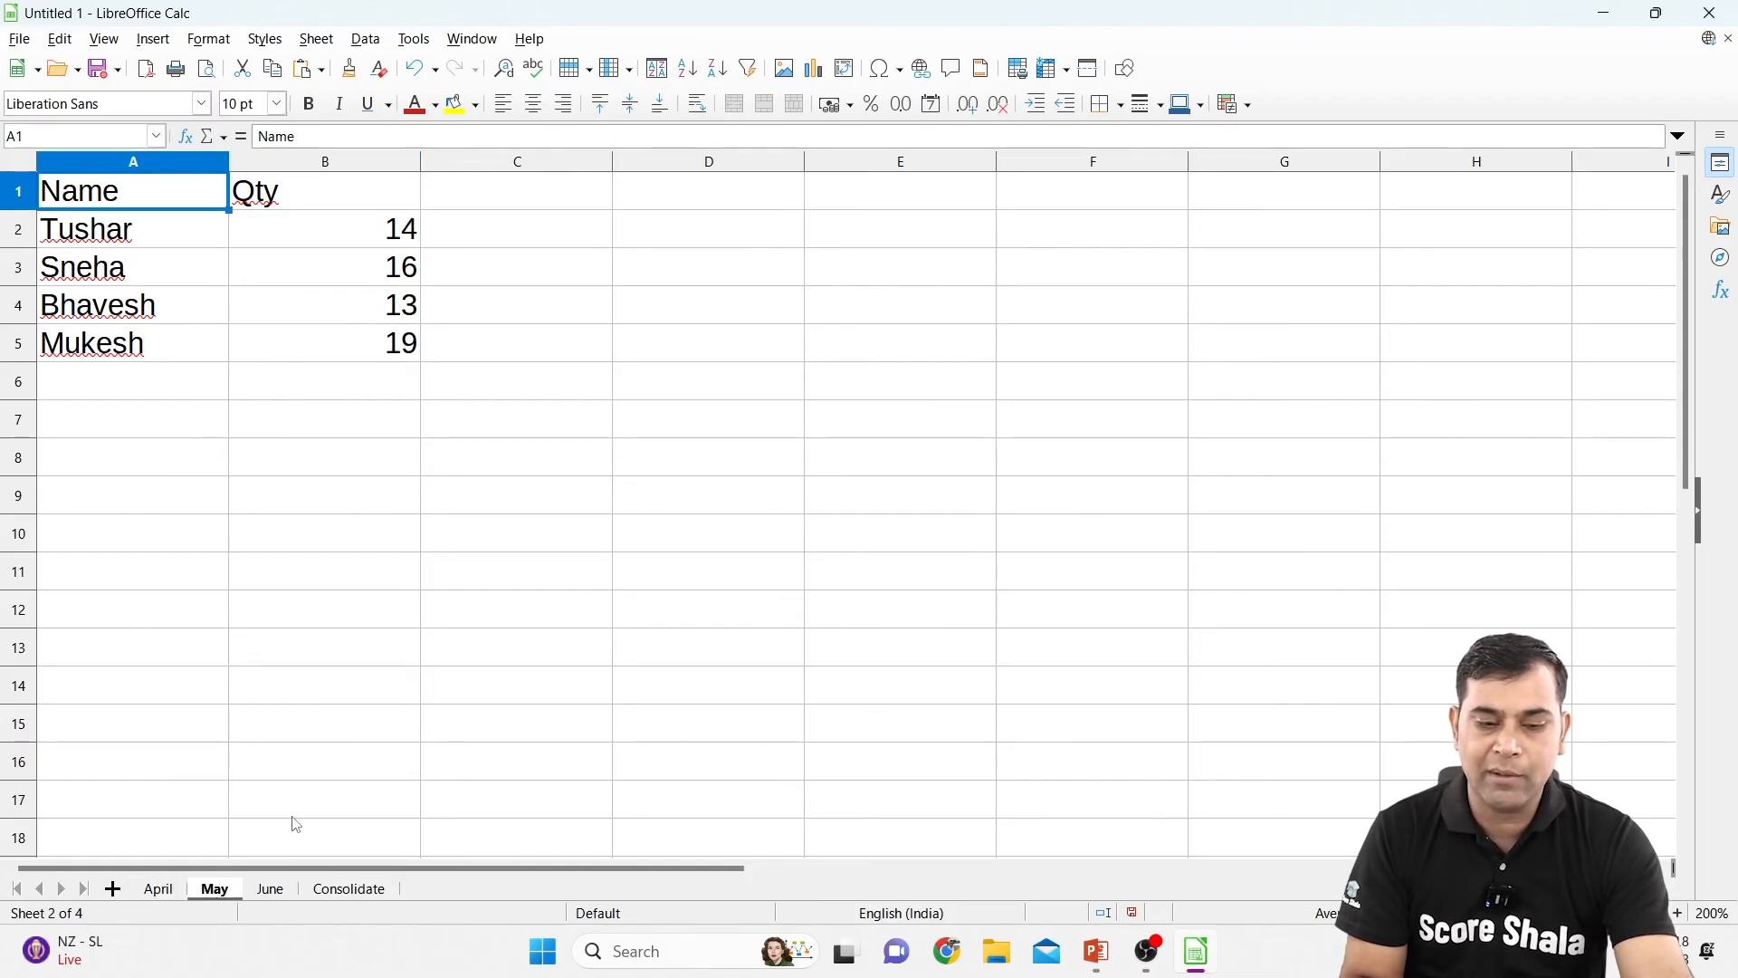
{"action": "left_click", "coordinate": [272, 889]}
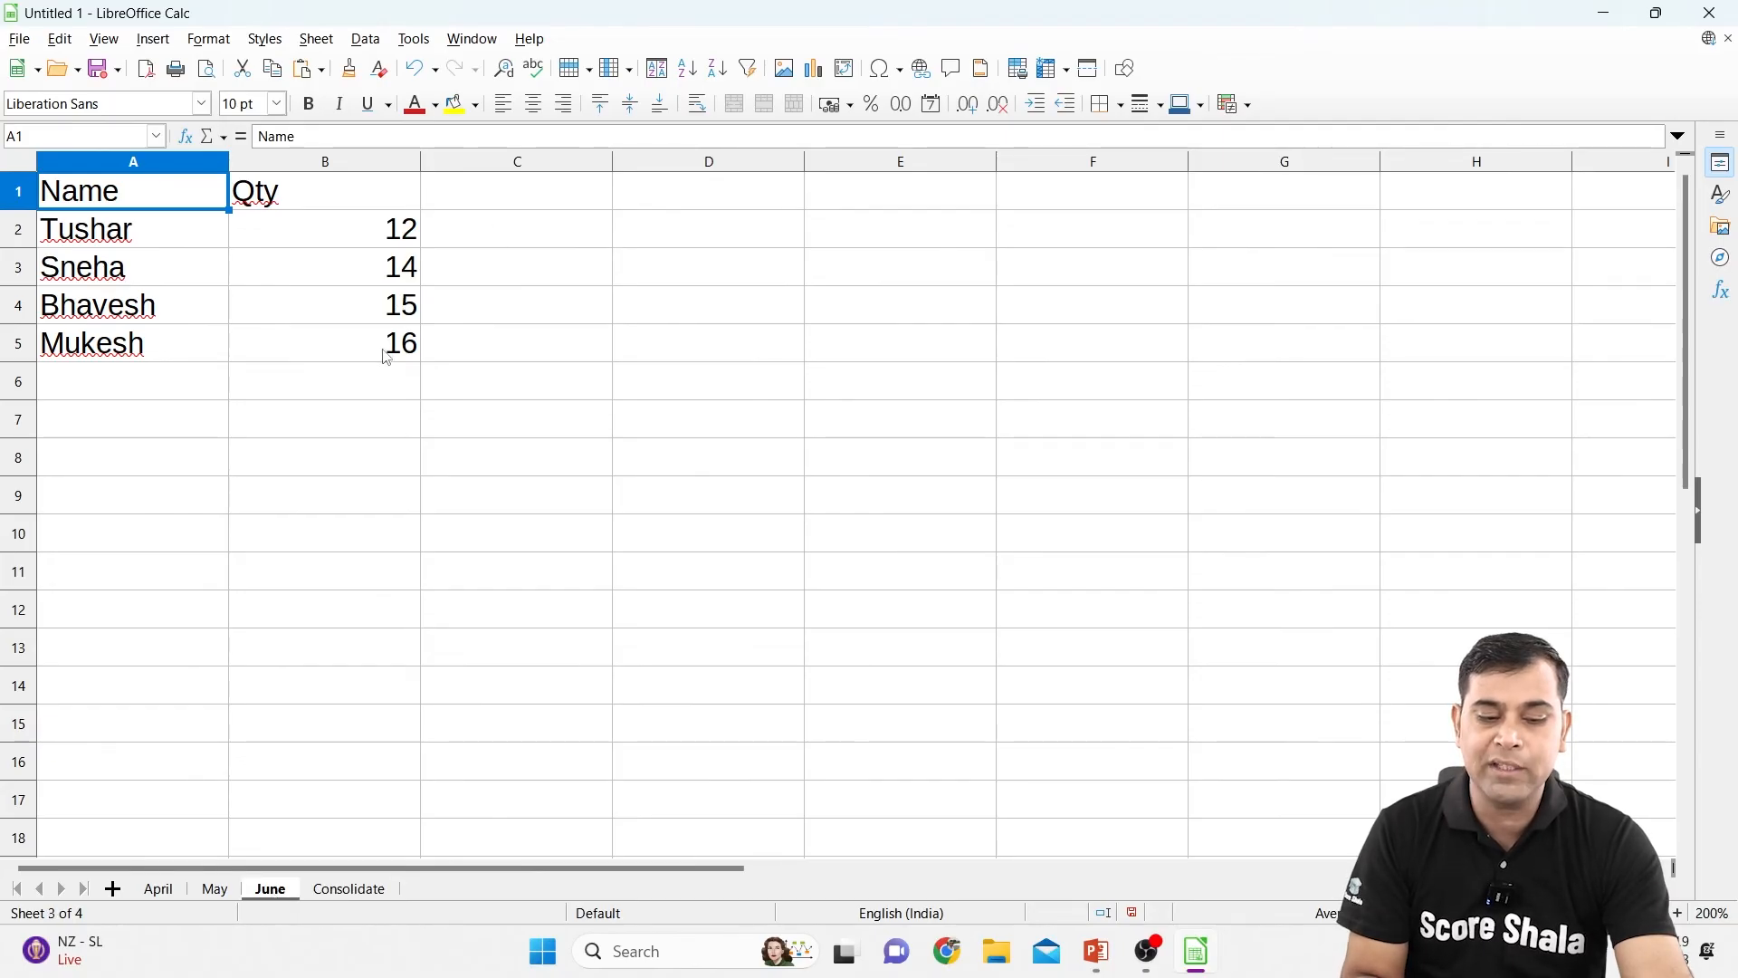
{"action": "left_click", "coordinate": [350, 890]}
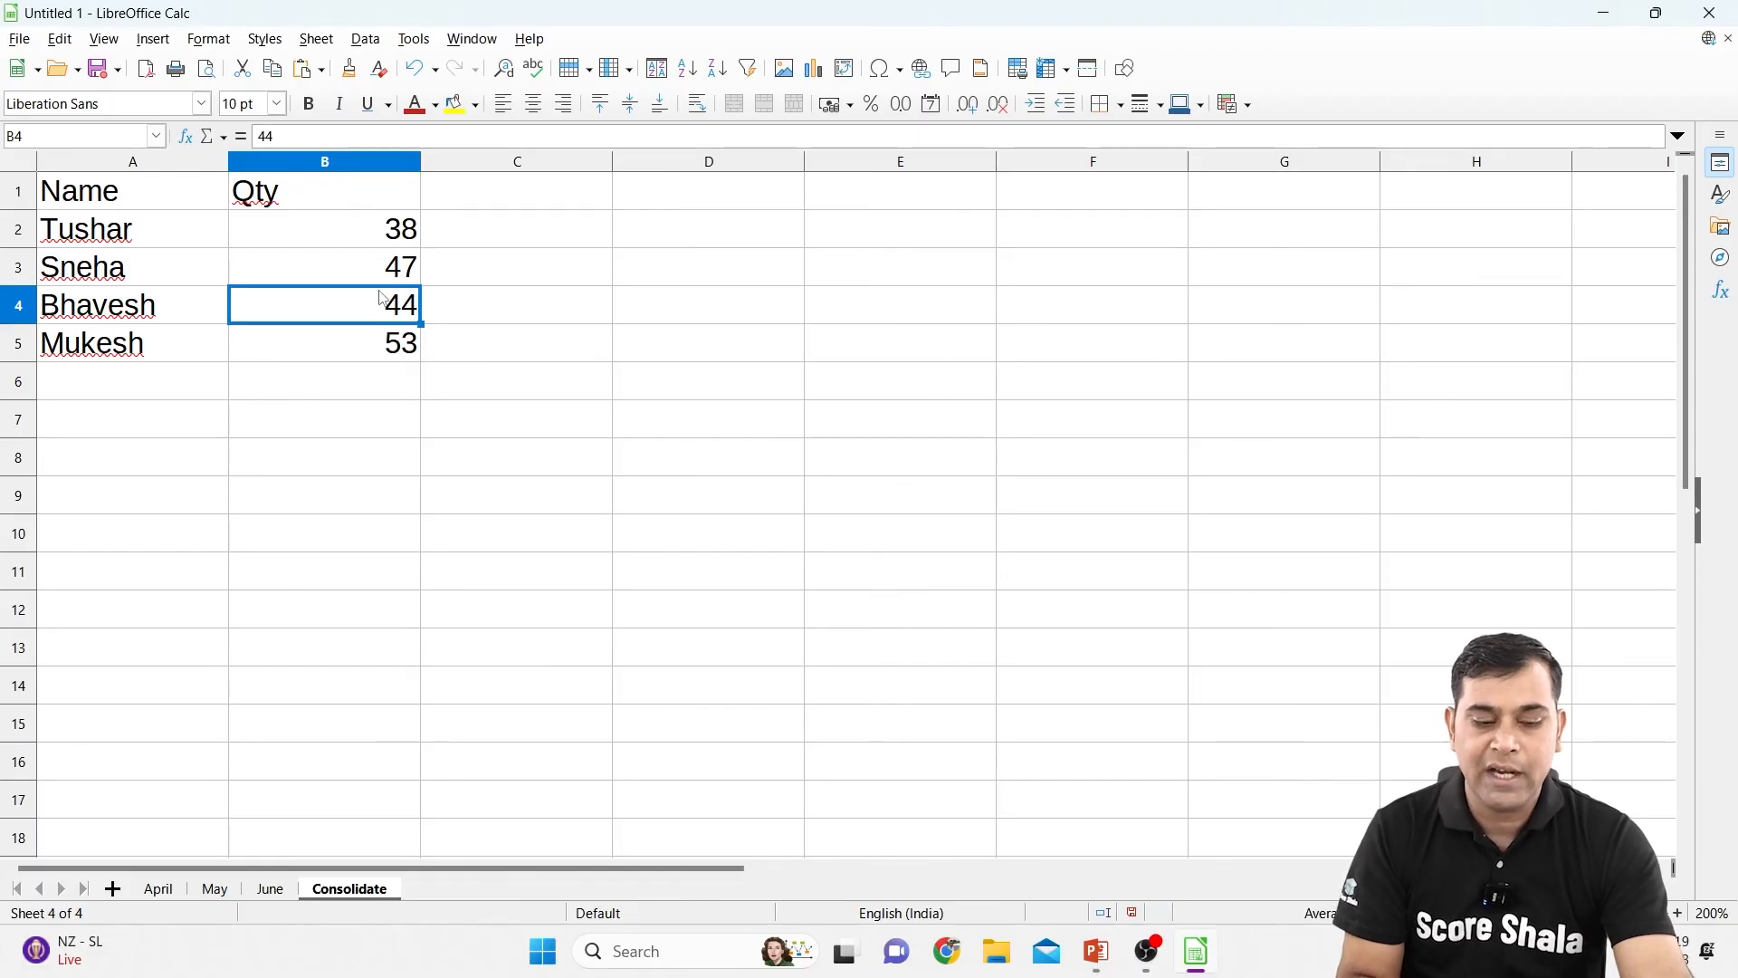
Set the quantity in cell B4 of the April sheet to 20 and check the totals on the Consolidate sheet
{"action": "left_click", "coordinate": [159, 890]}
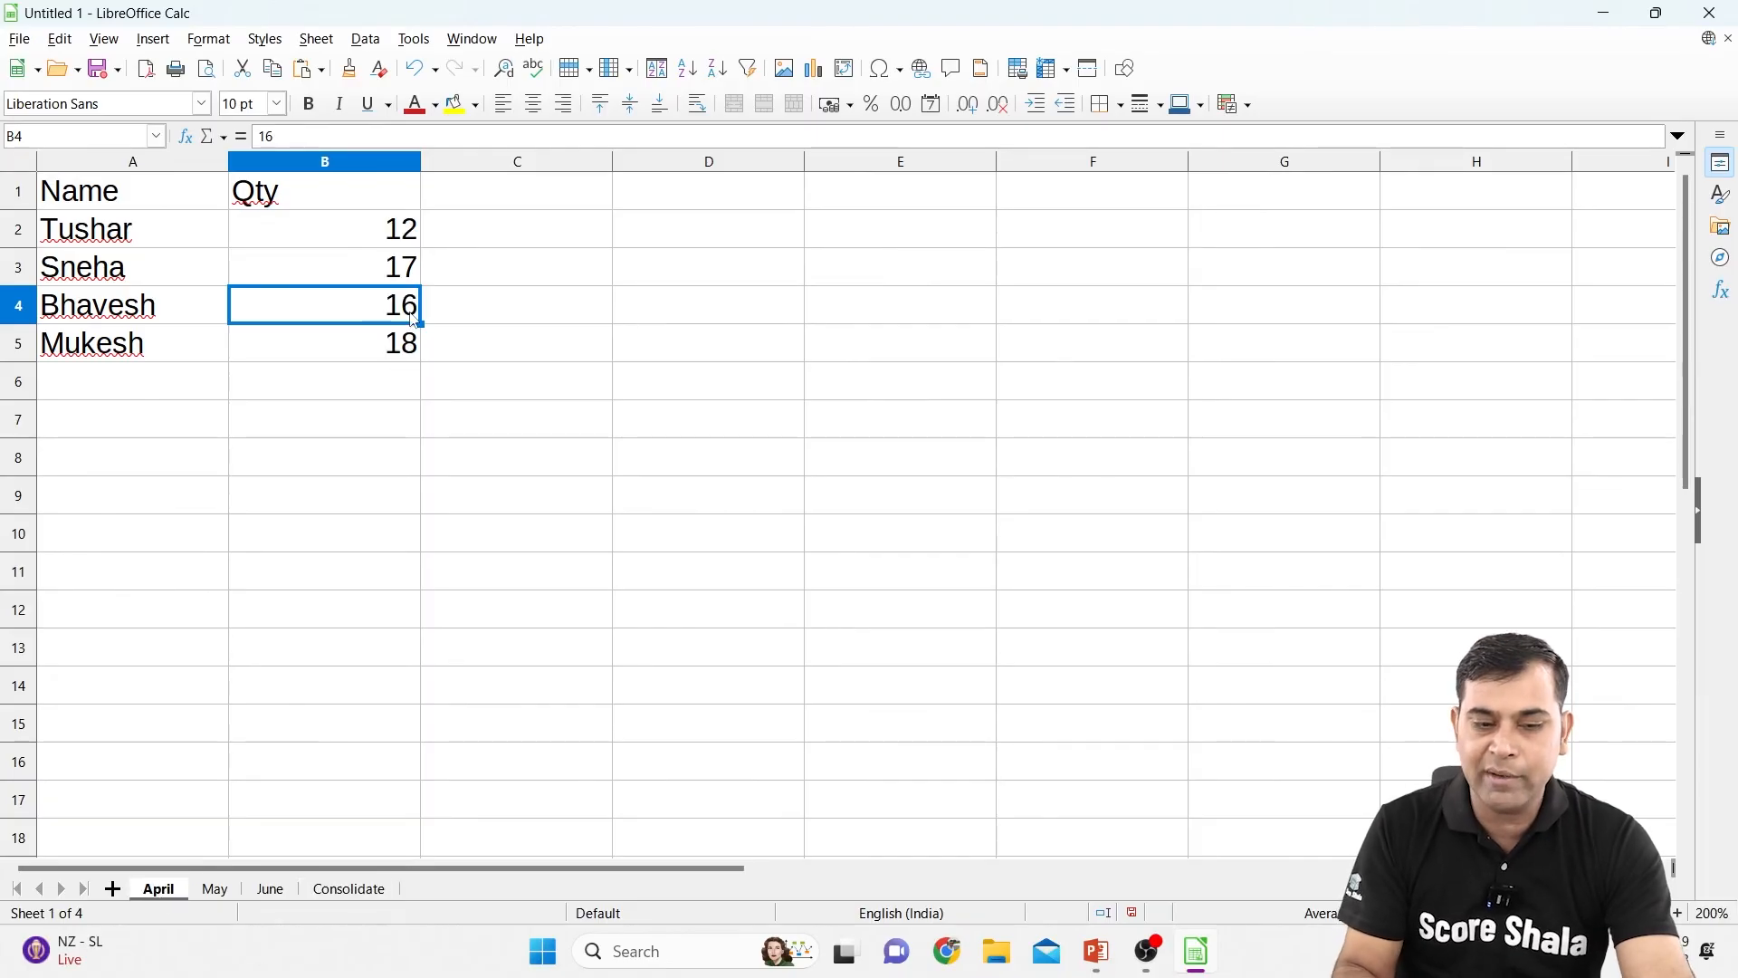
{"action": "type", "text": "20"}
{"action": "key", "text": "Return"}
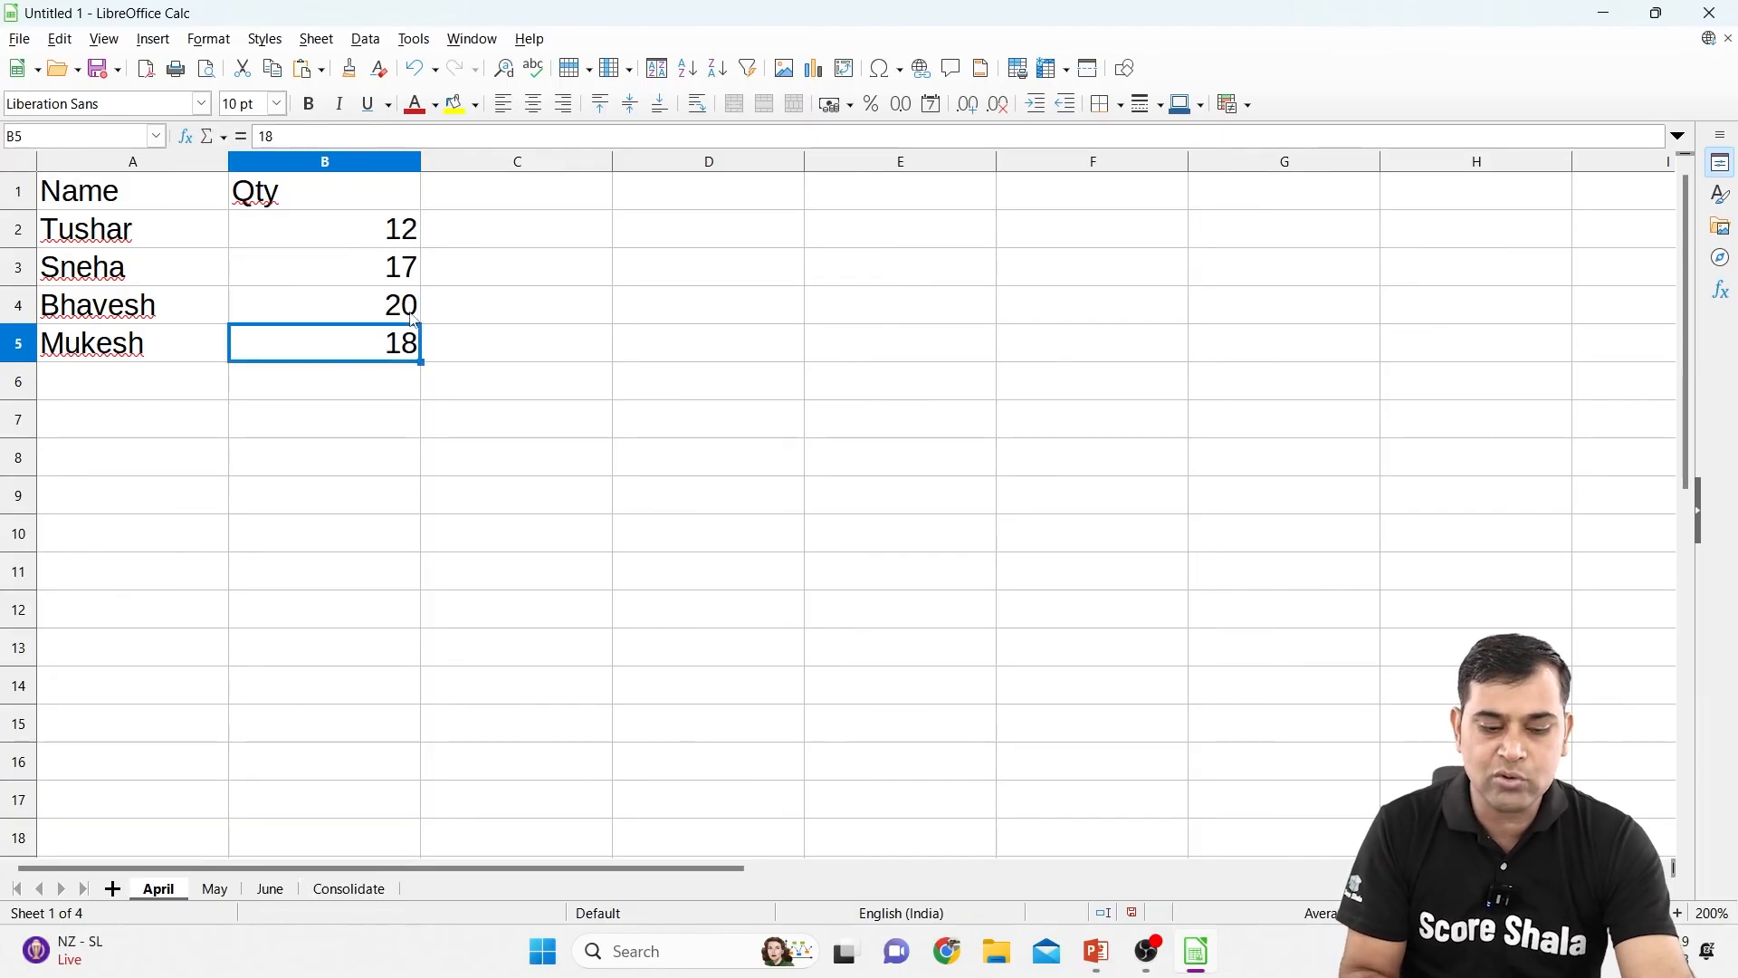
{"action": "left_click", "coordinate": [346, 890]}
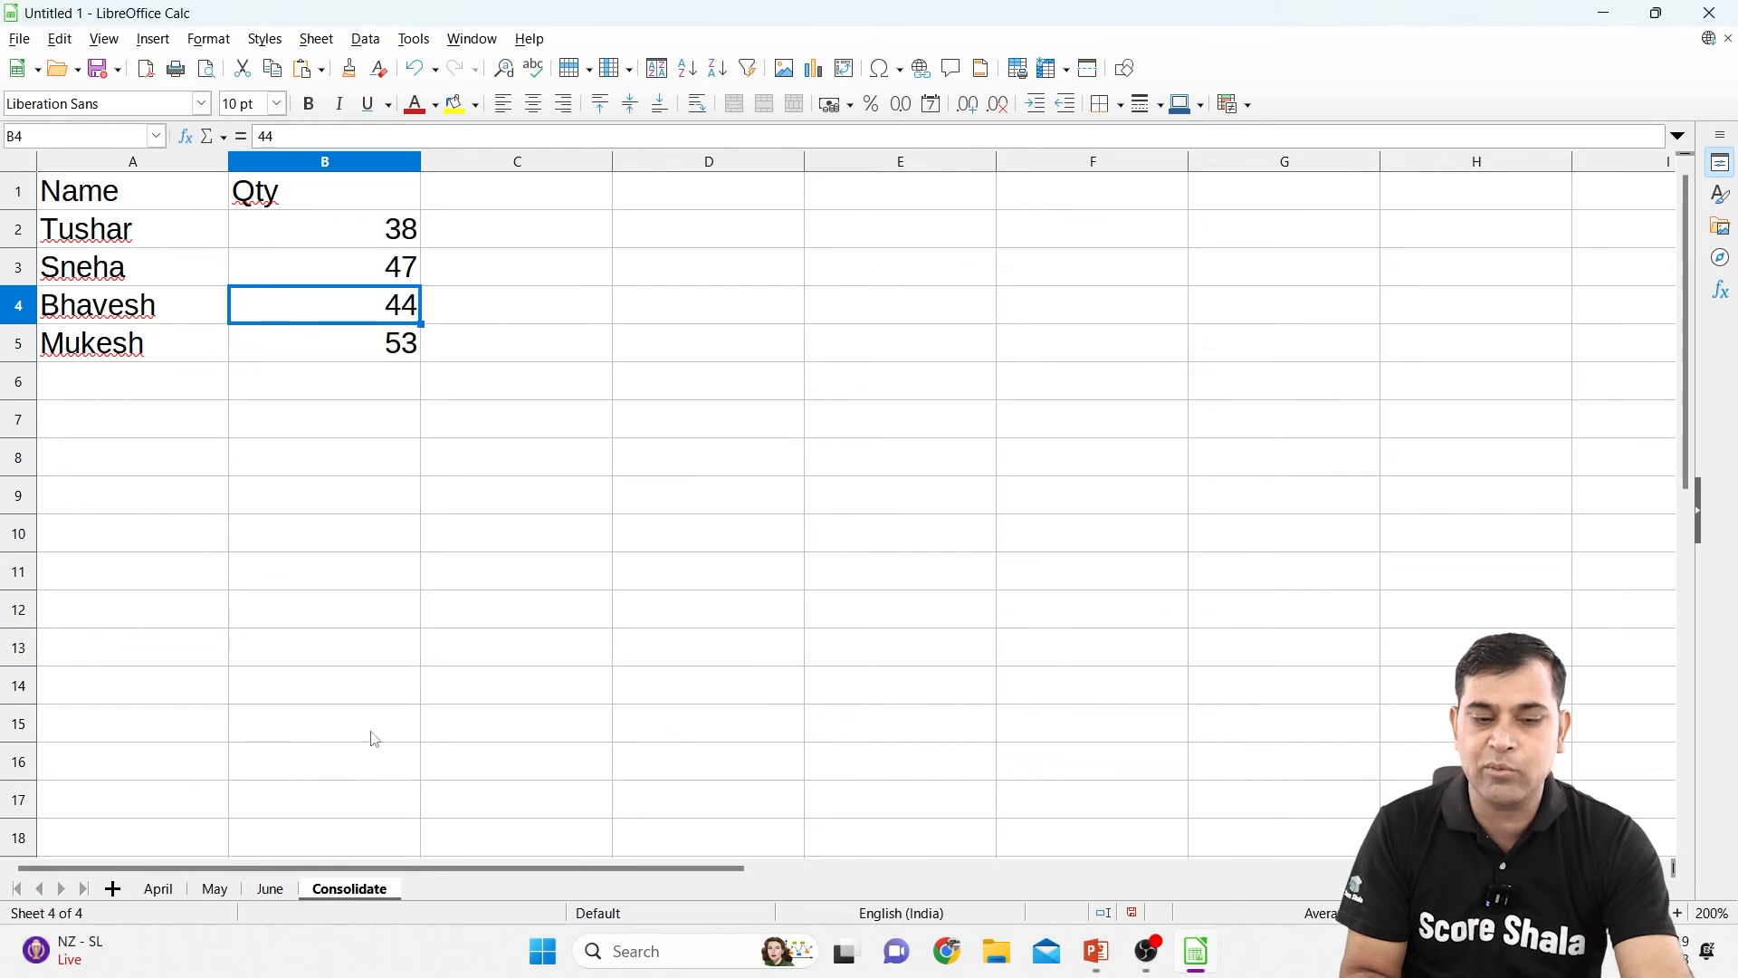
{"action": "left_click", "coordinate": [411, 357]}
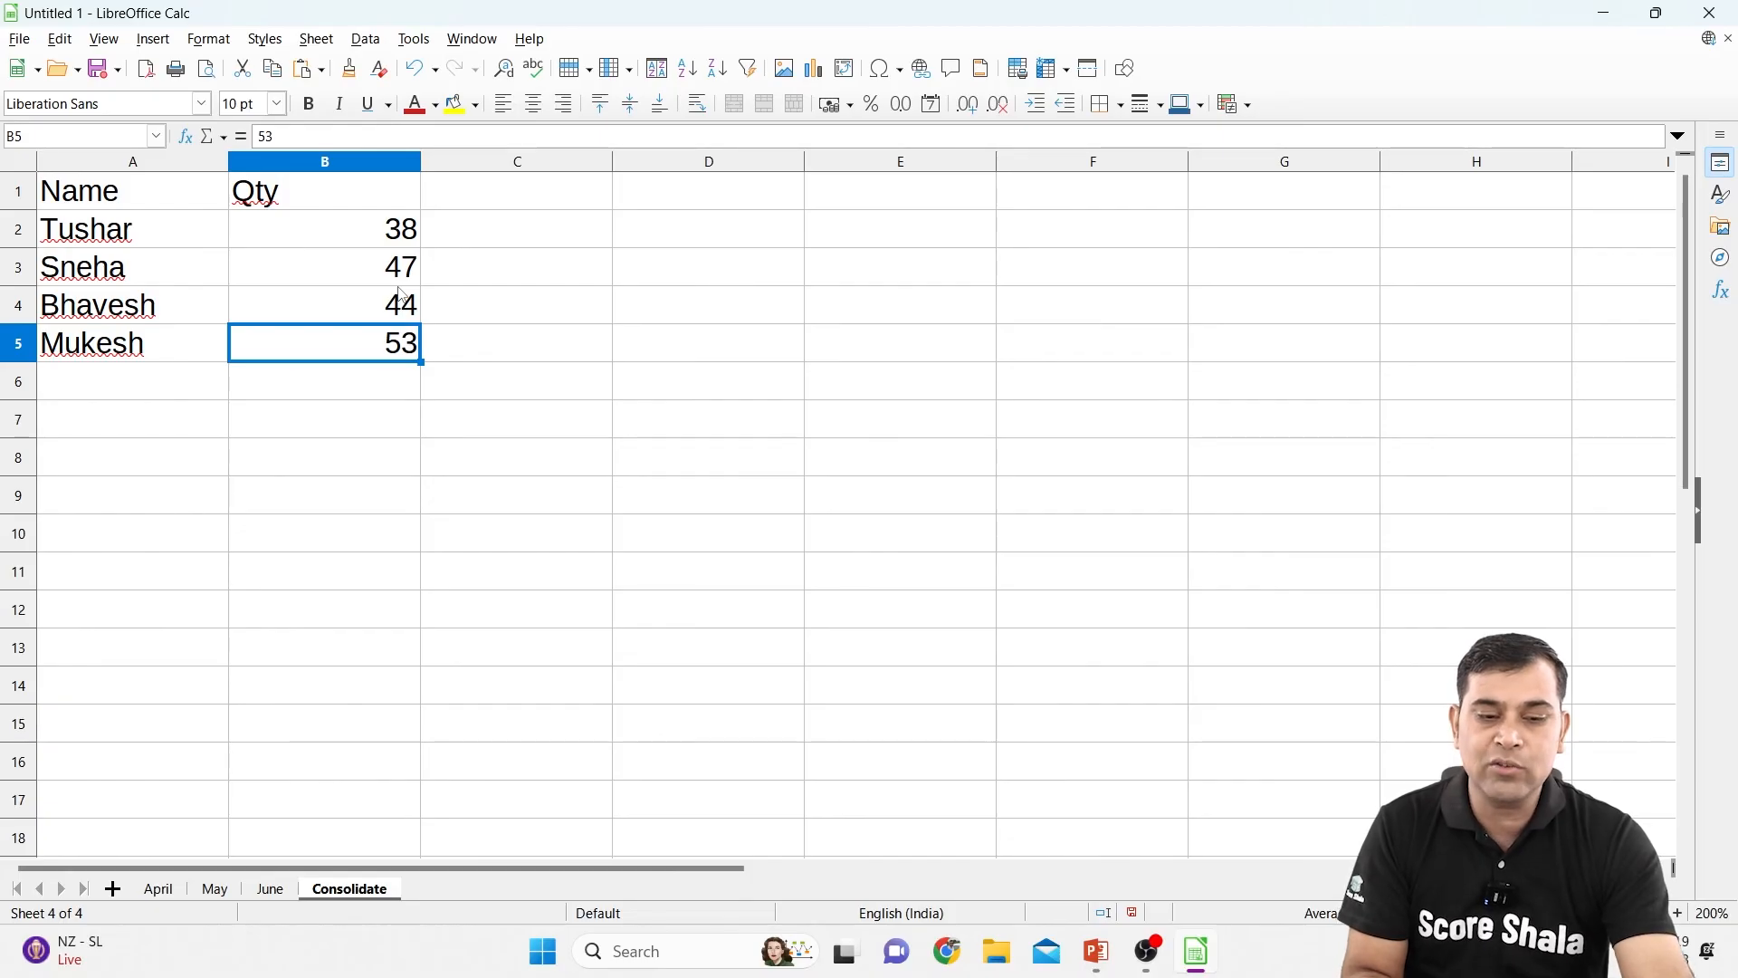
Rerun the Sum consolidation of the three month ranges into cell B2 of the Consolidate sheet with Link to source data enabled
{"action": "left_click", "coordinate": [368, 230]}
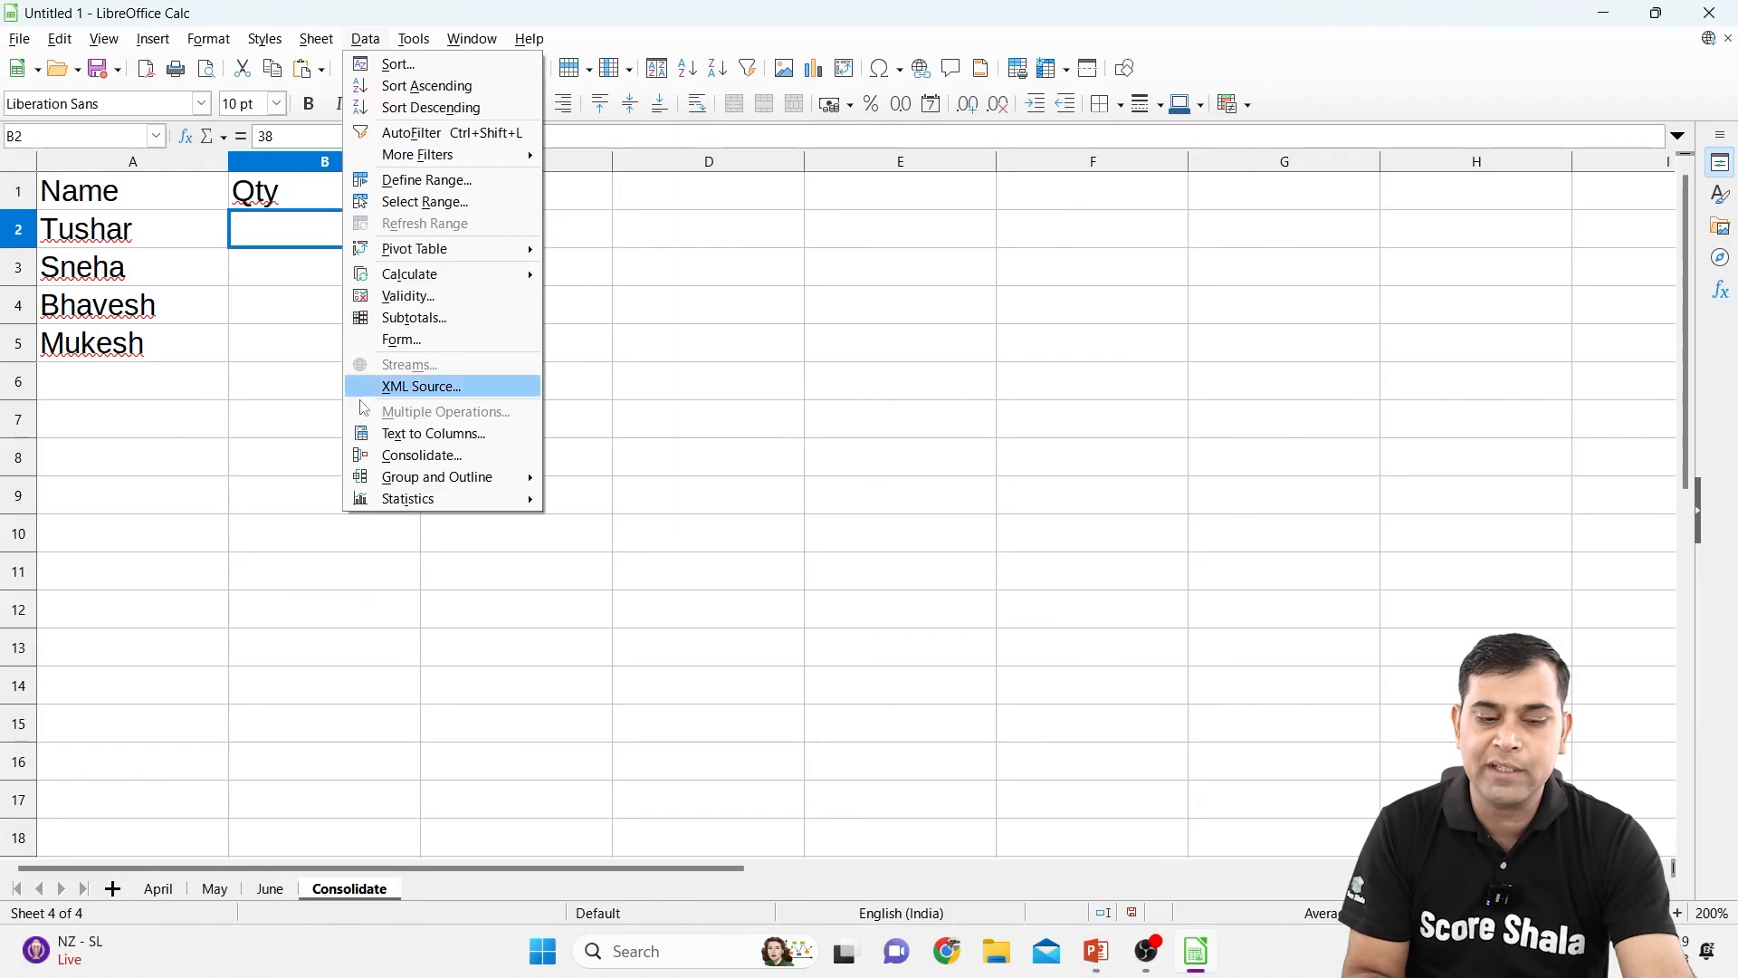
{"action": "left_click", "coordinate": [382, 455]}
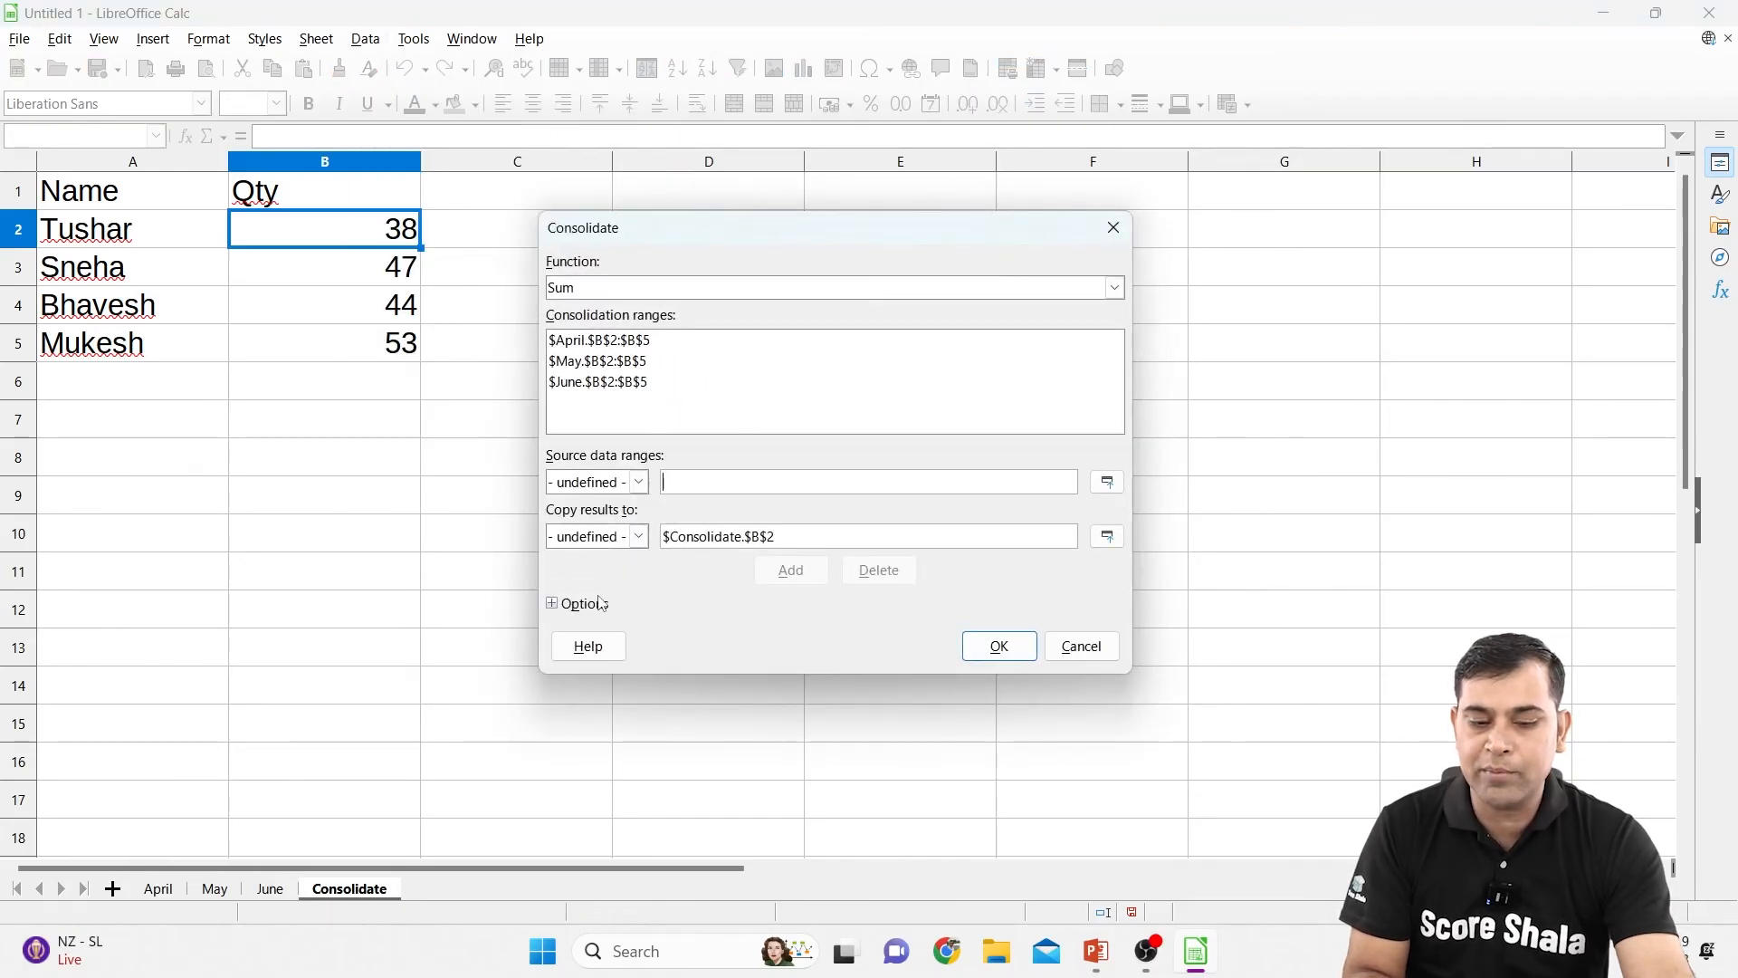
{"action": "left_click", "coordinate": [553, 605]}
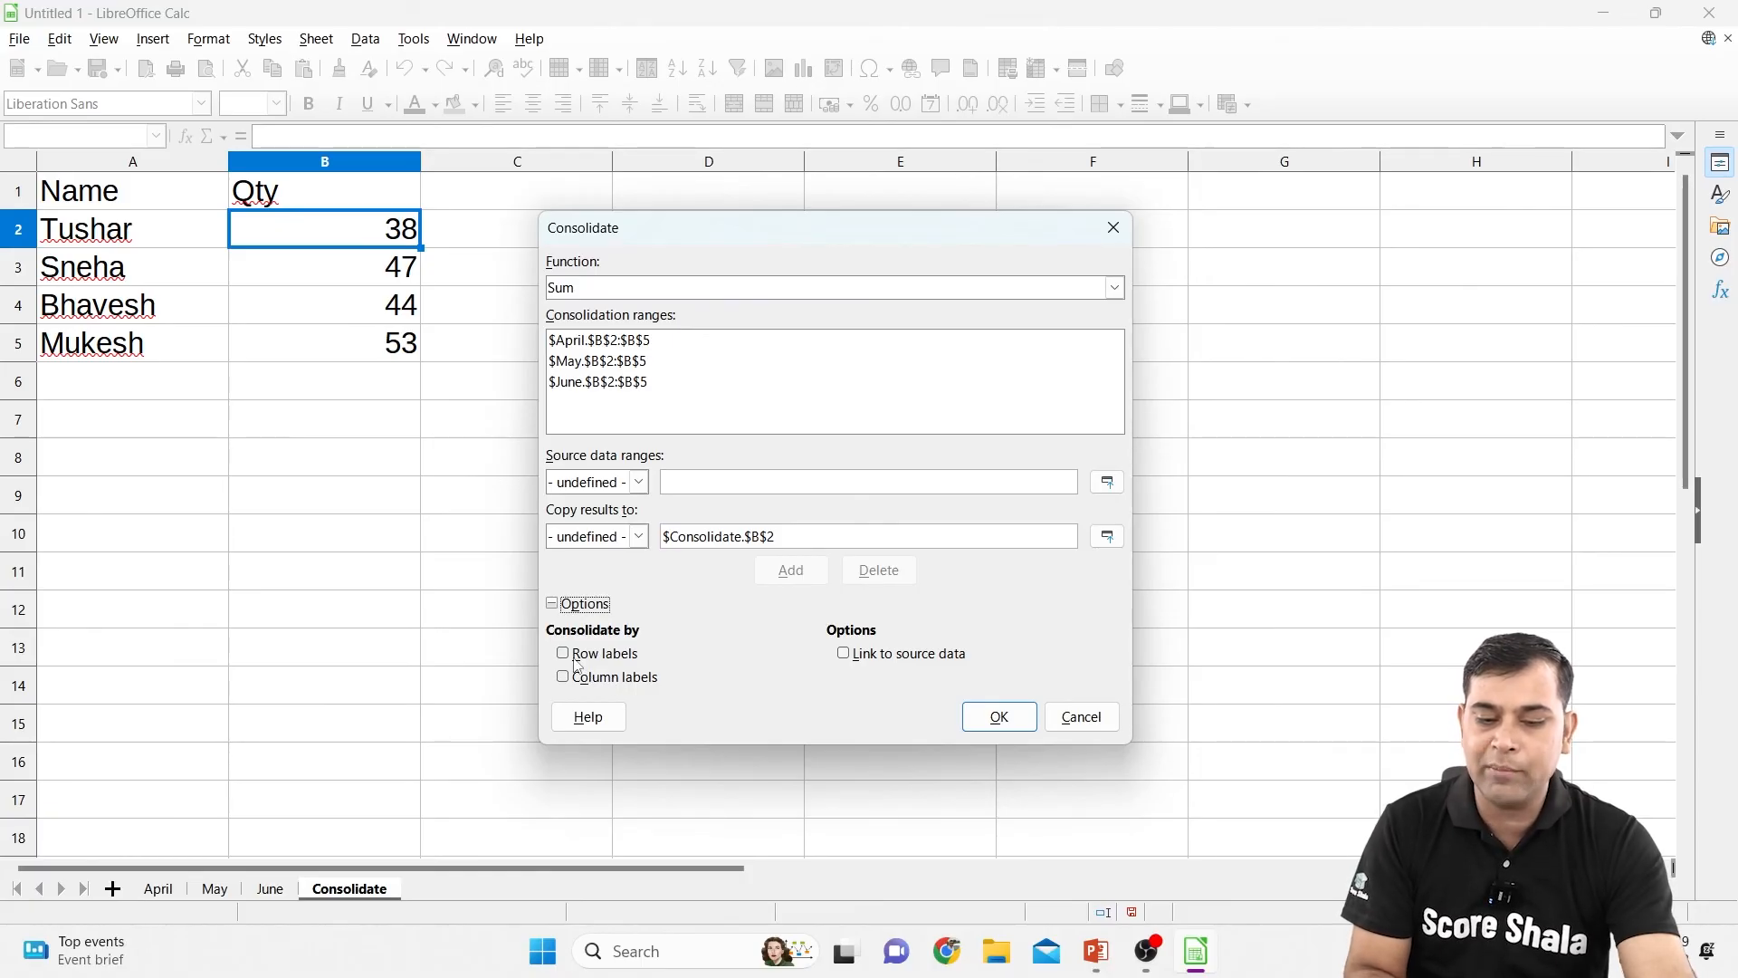
{"action": "left_click", "coordinate": [842, 653]}
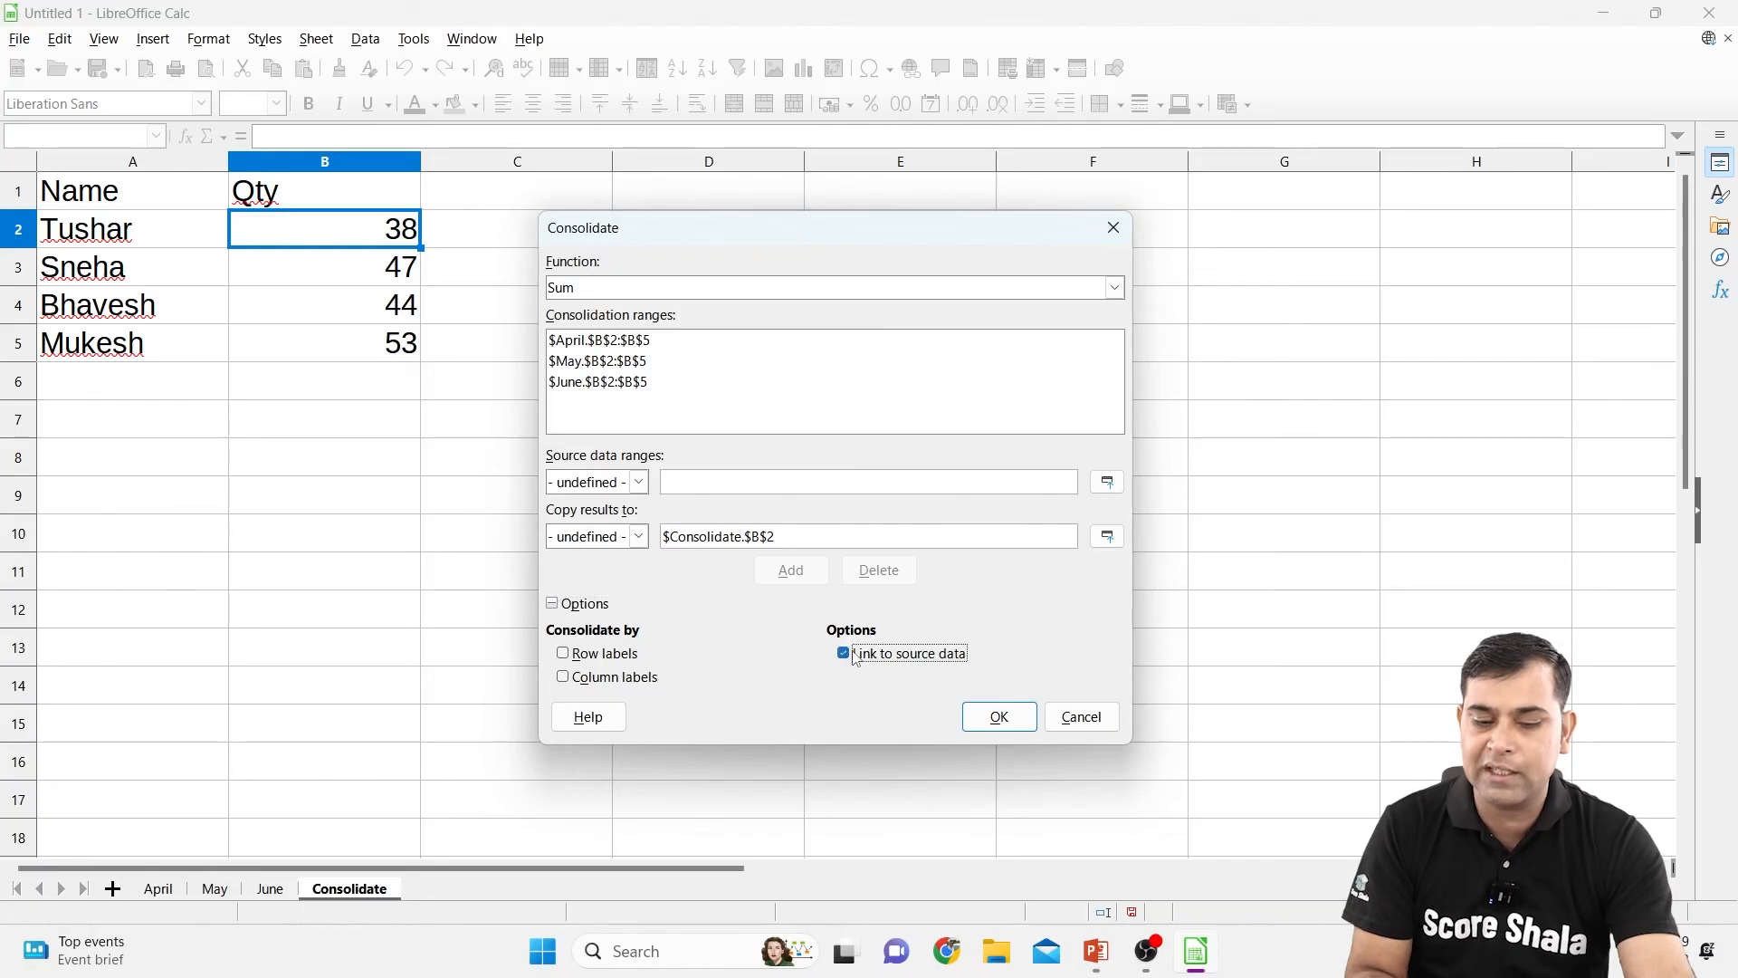
{"action": "left_click", "coordinate": [997, 717]}
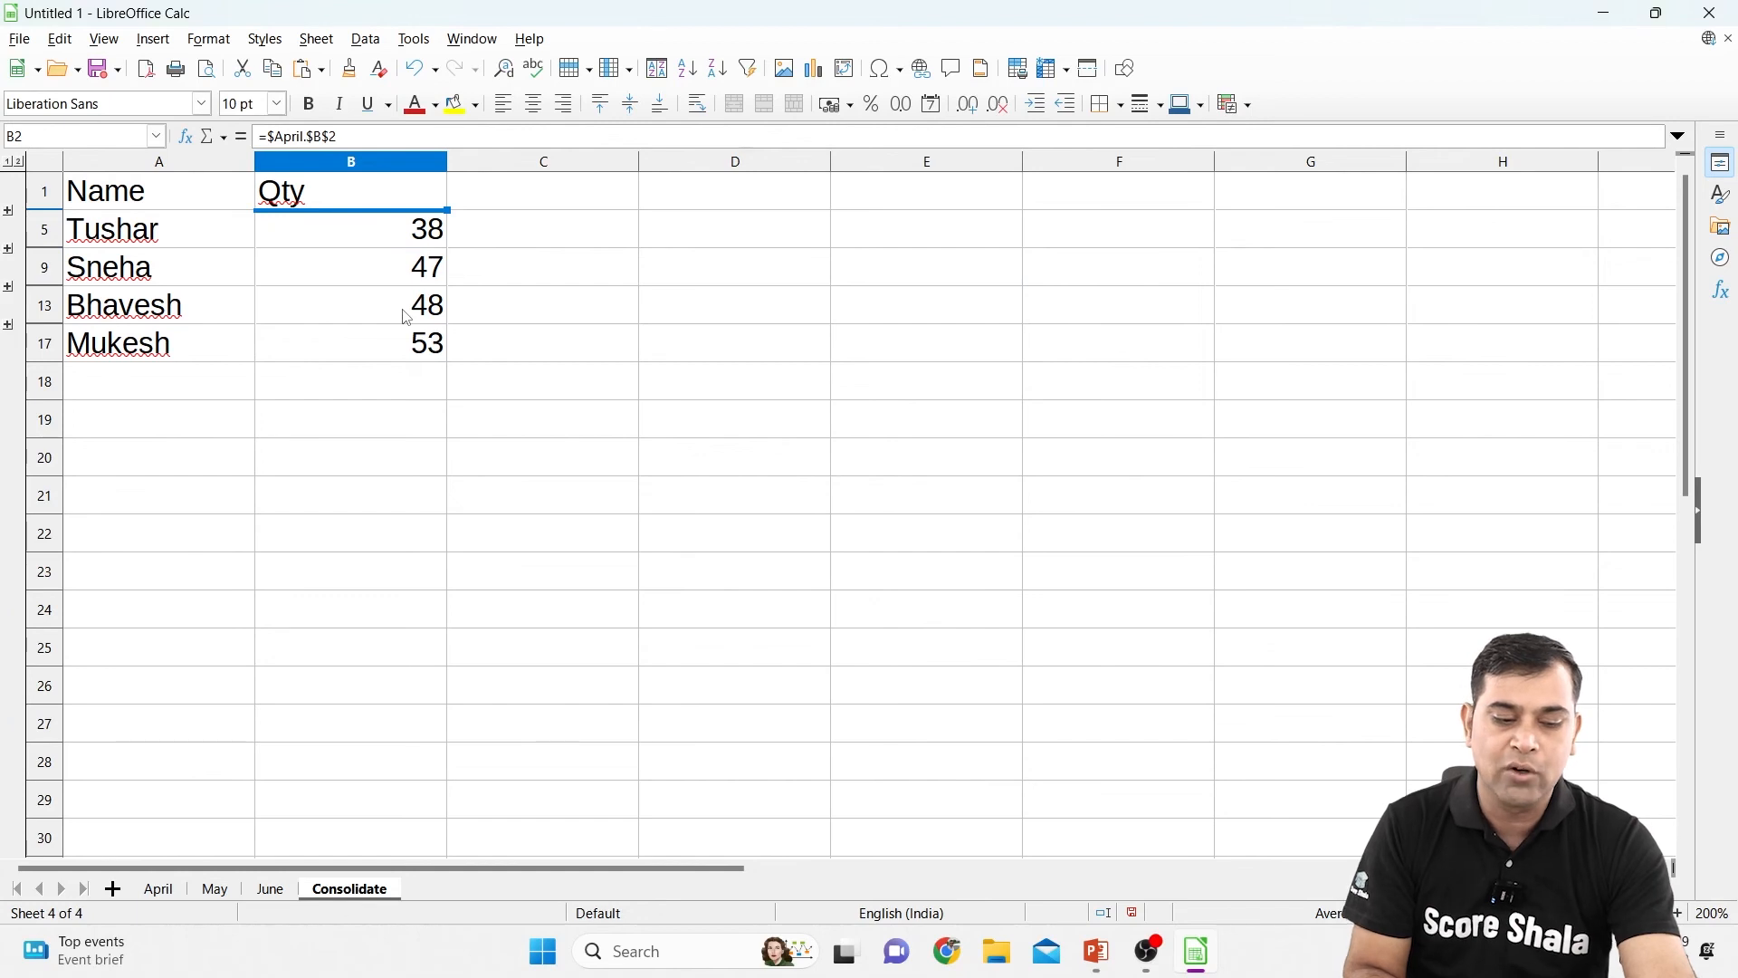
Set the quantity in cell B2 of the April sheet to 20 and check the linked total on the Consolidate sheet
{"action": "left_click", "coordinate": [160, 891]}
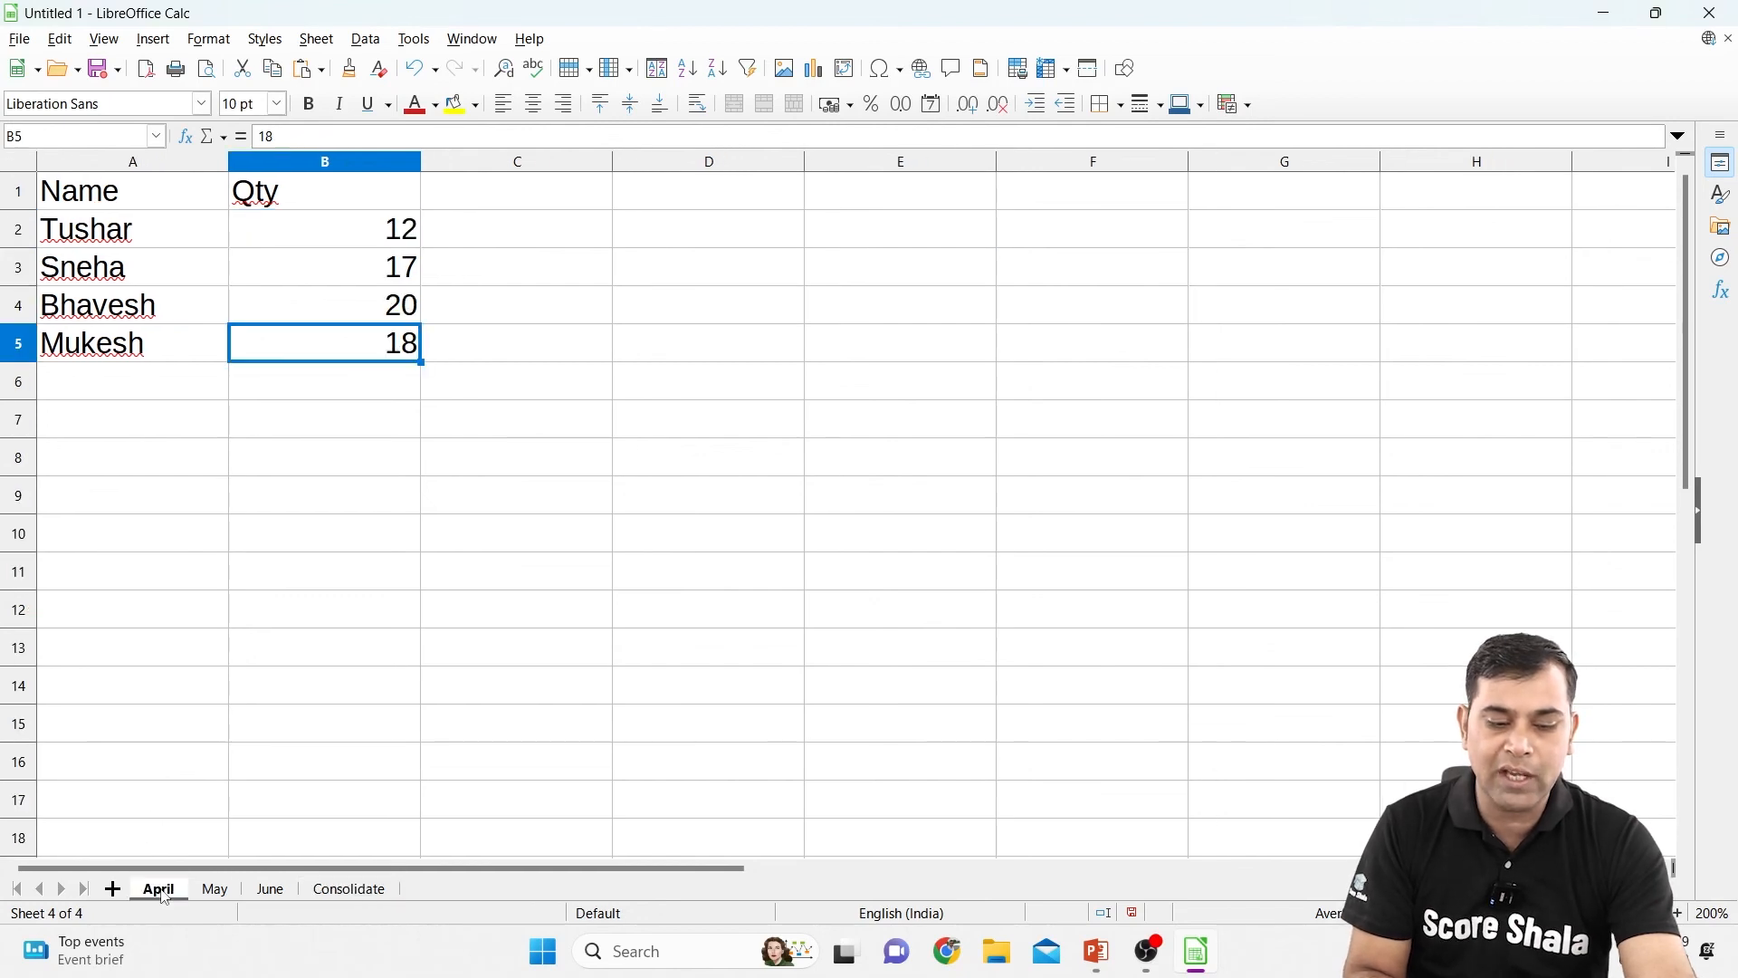
{"action": "left_click", "coordinate": [351, 890]}
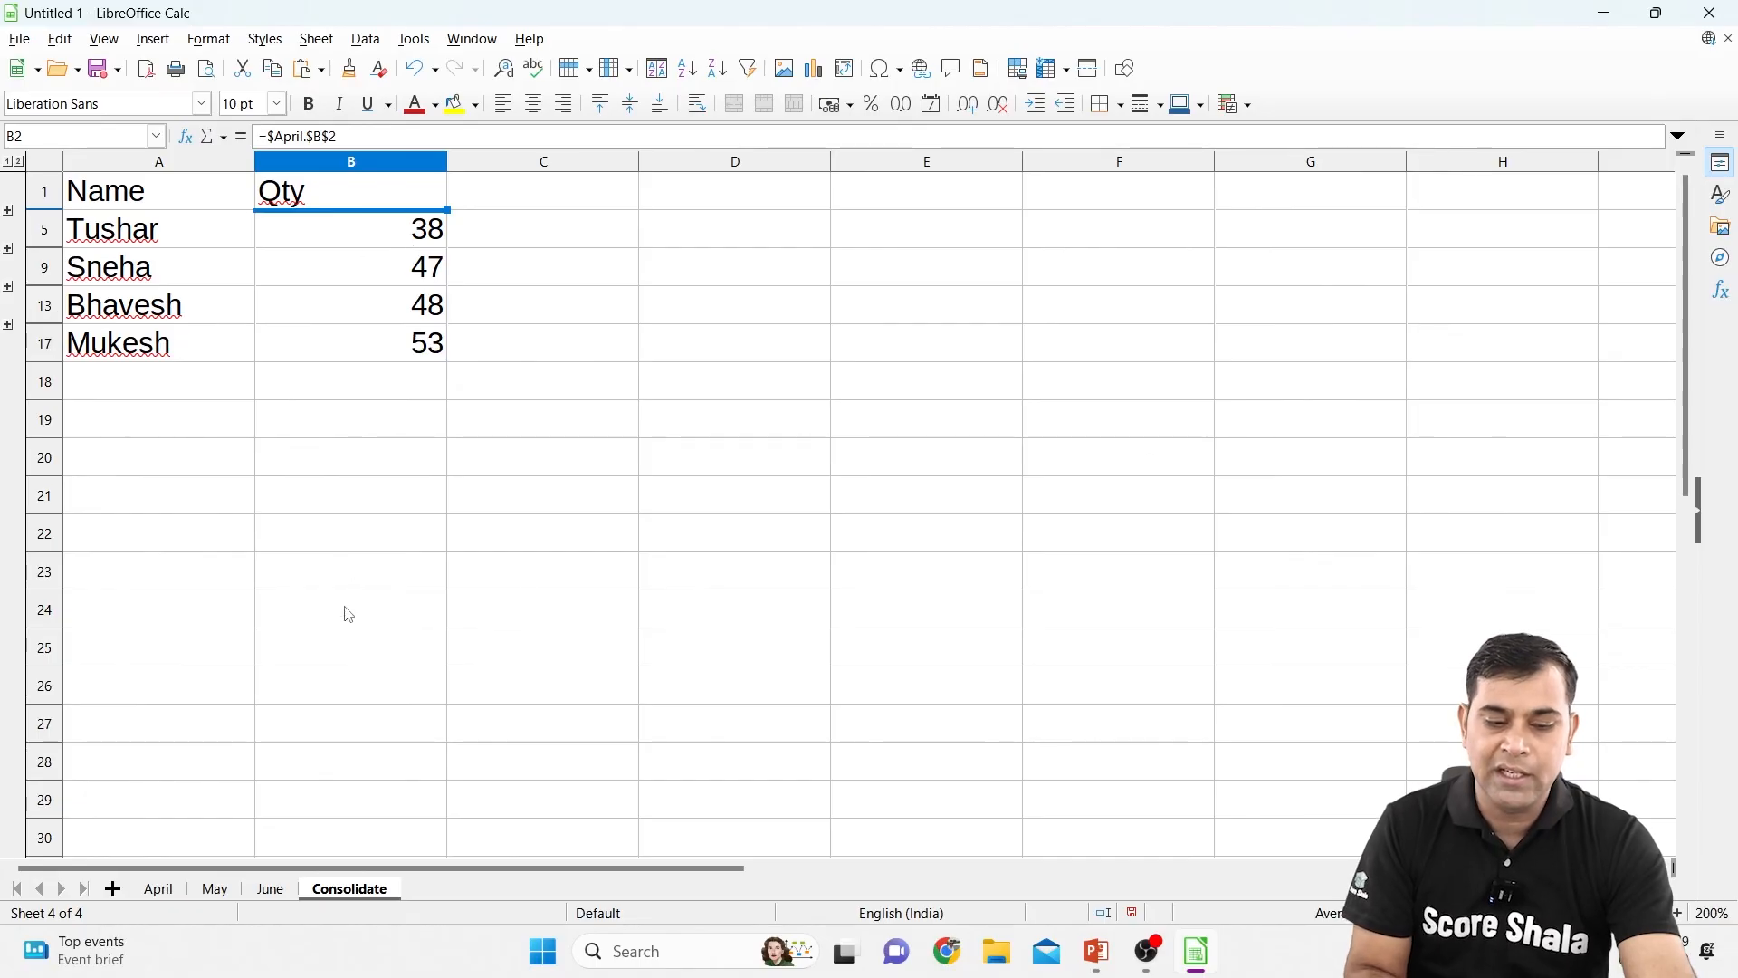
{"action": "left_click", "coordinate": [160, 890]}
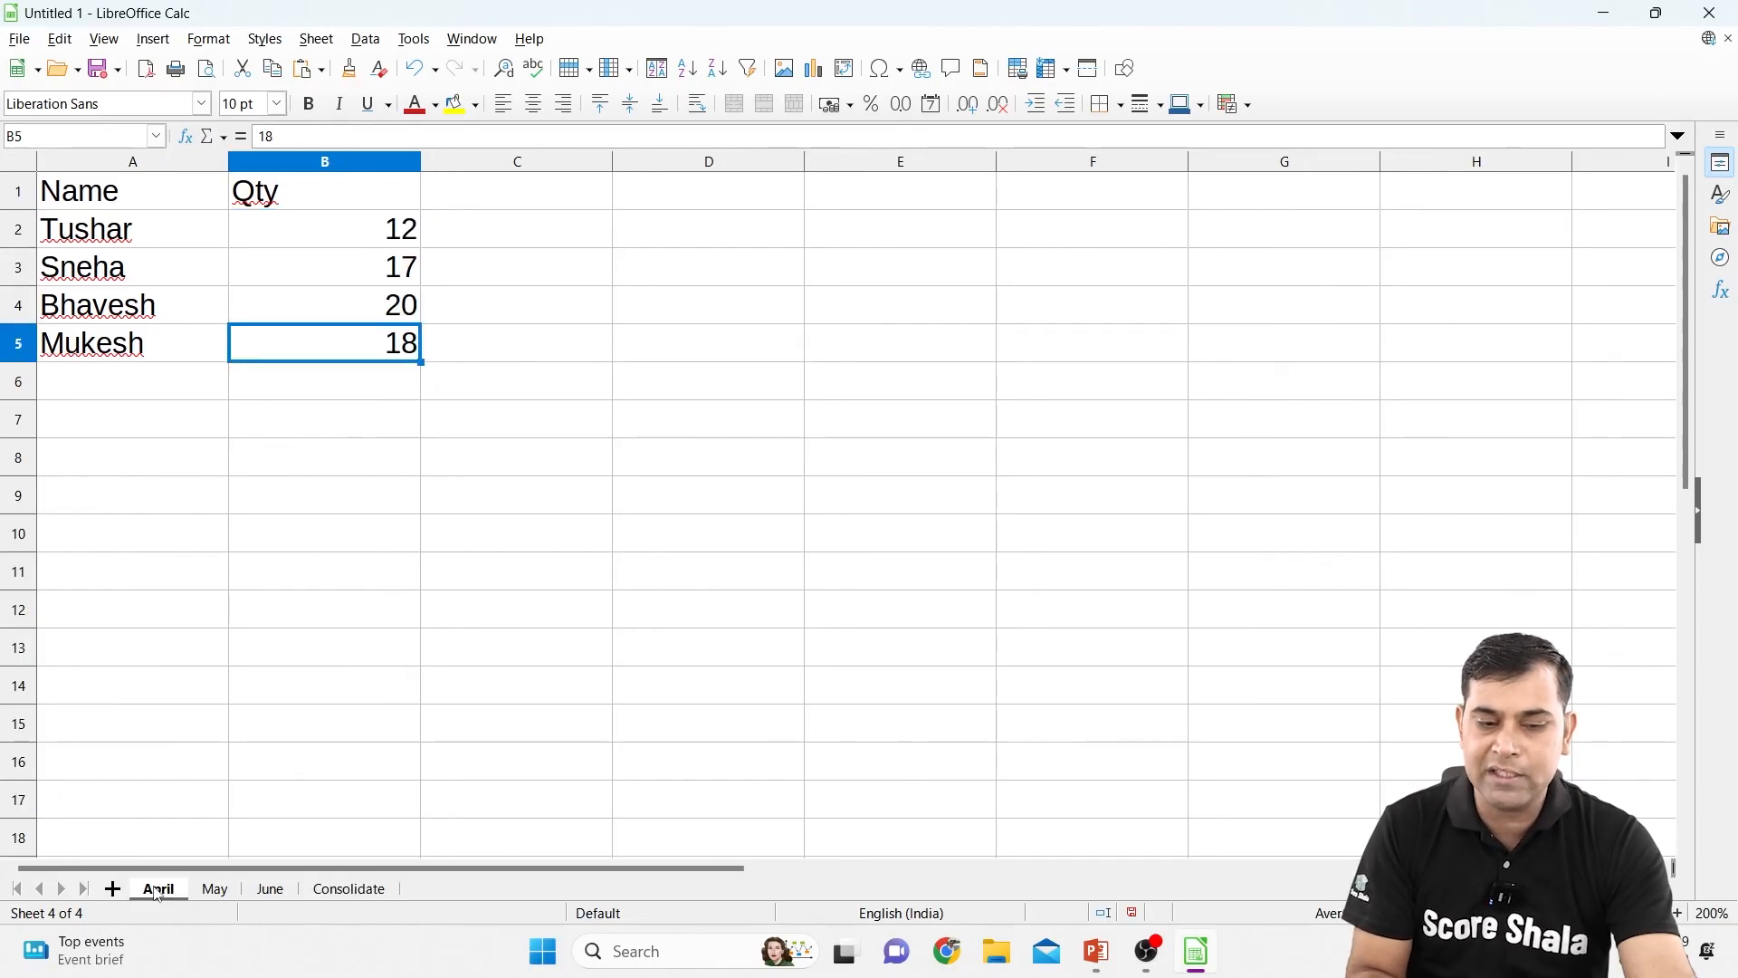
{"action": "left_click", "coordinate": [379, 235]}
{"action": "type", "text": "20"}
{"action": "key", "text": "Return"}
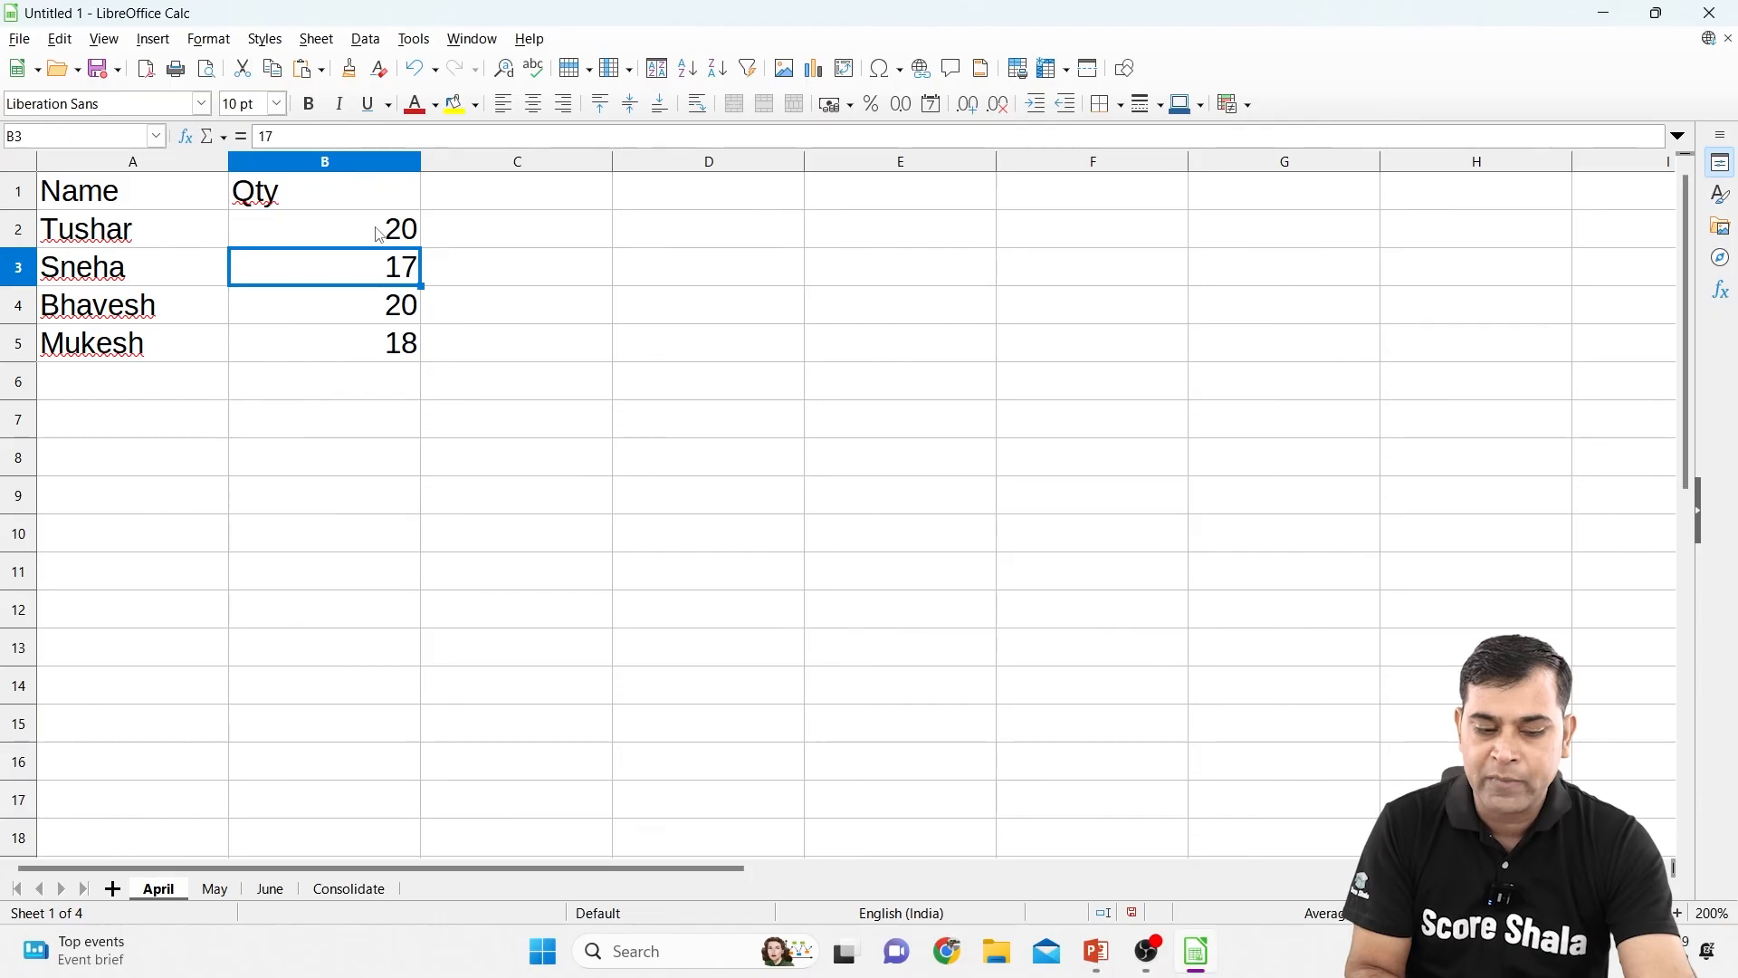
{"action": "left_click", "coordinate": [380, 896]}
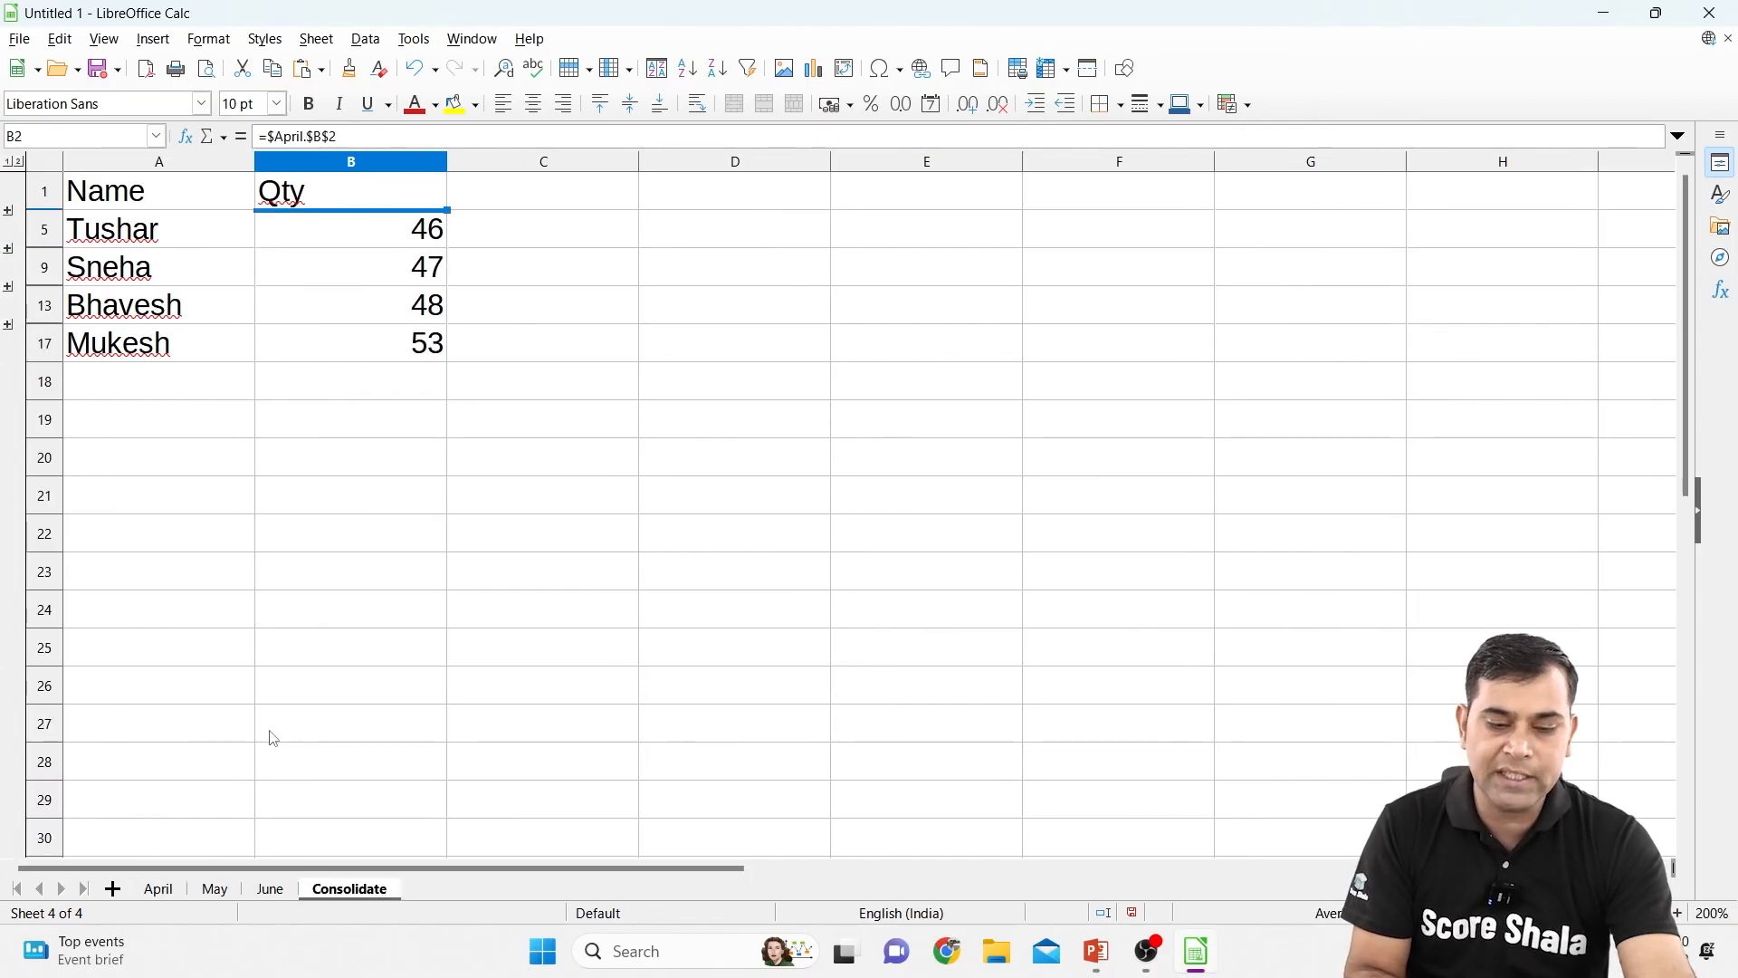
Set the quantity in cell B2 of the April sheet to 10 and check the linked total on the Consolidate sheet
{"action": "left_click", "coordinate": [158, 888]}
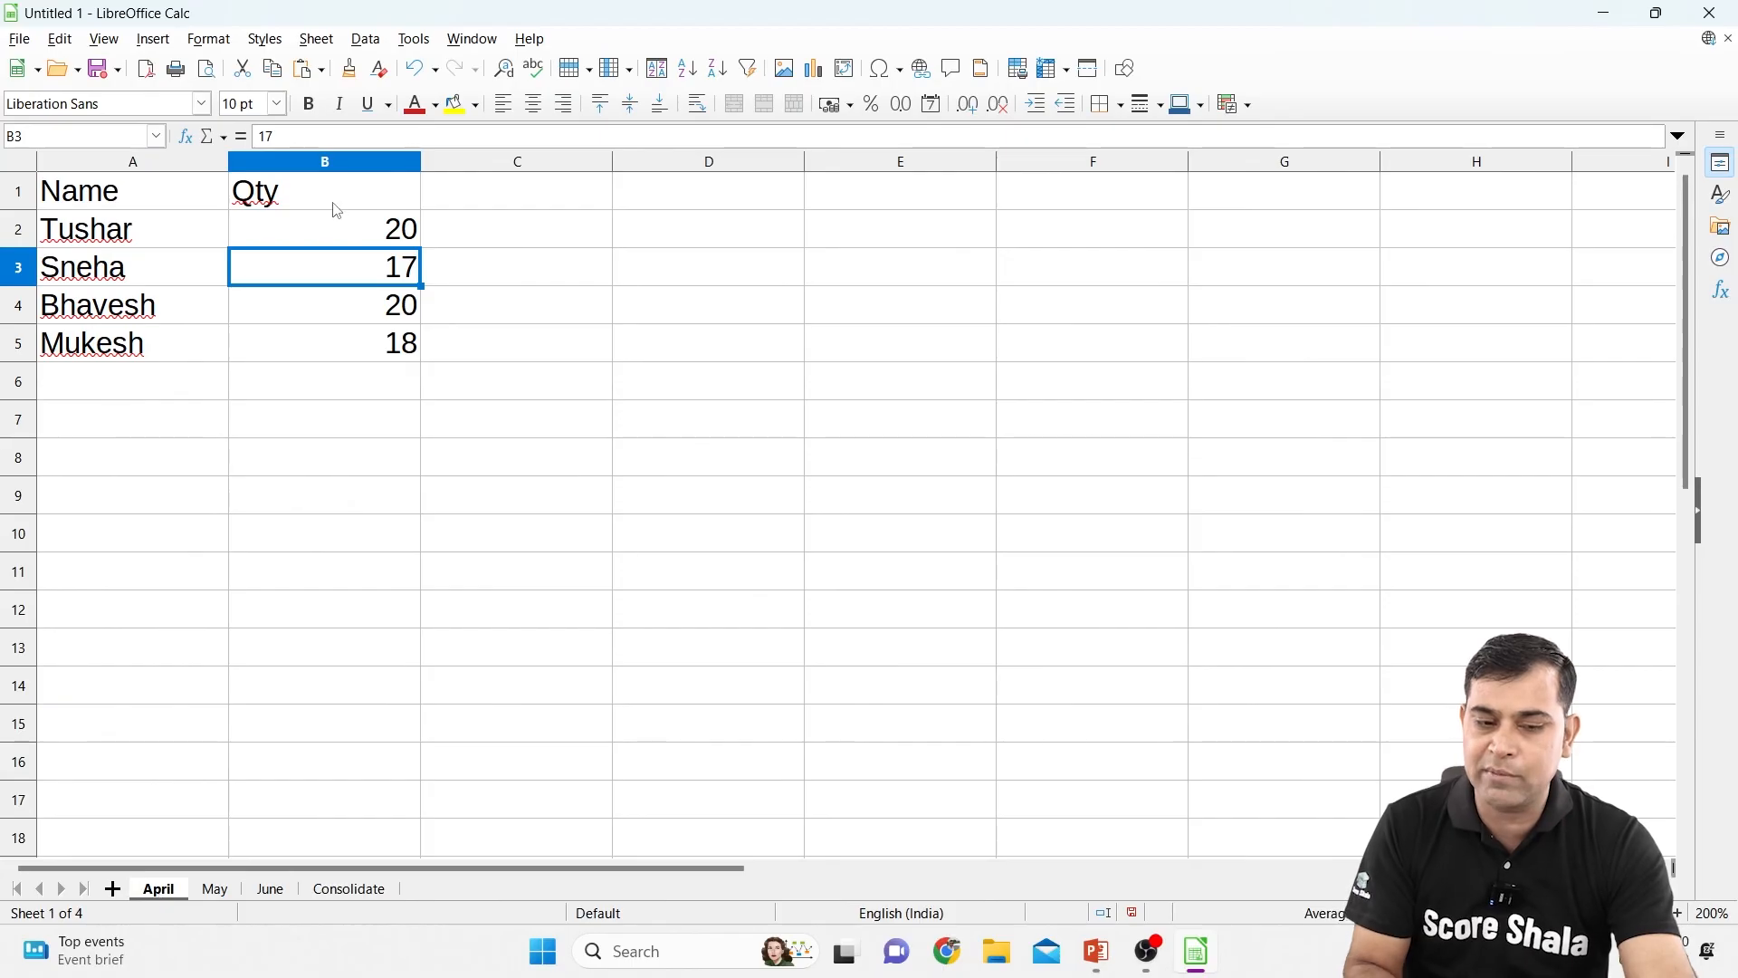
{"action": "left_click", "coordinate": [348, 244]}
{"action": "type", "text": "10"}
{"action": "key", "text": "Return"}
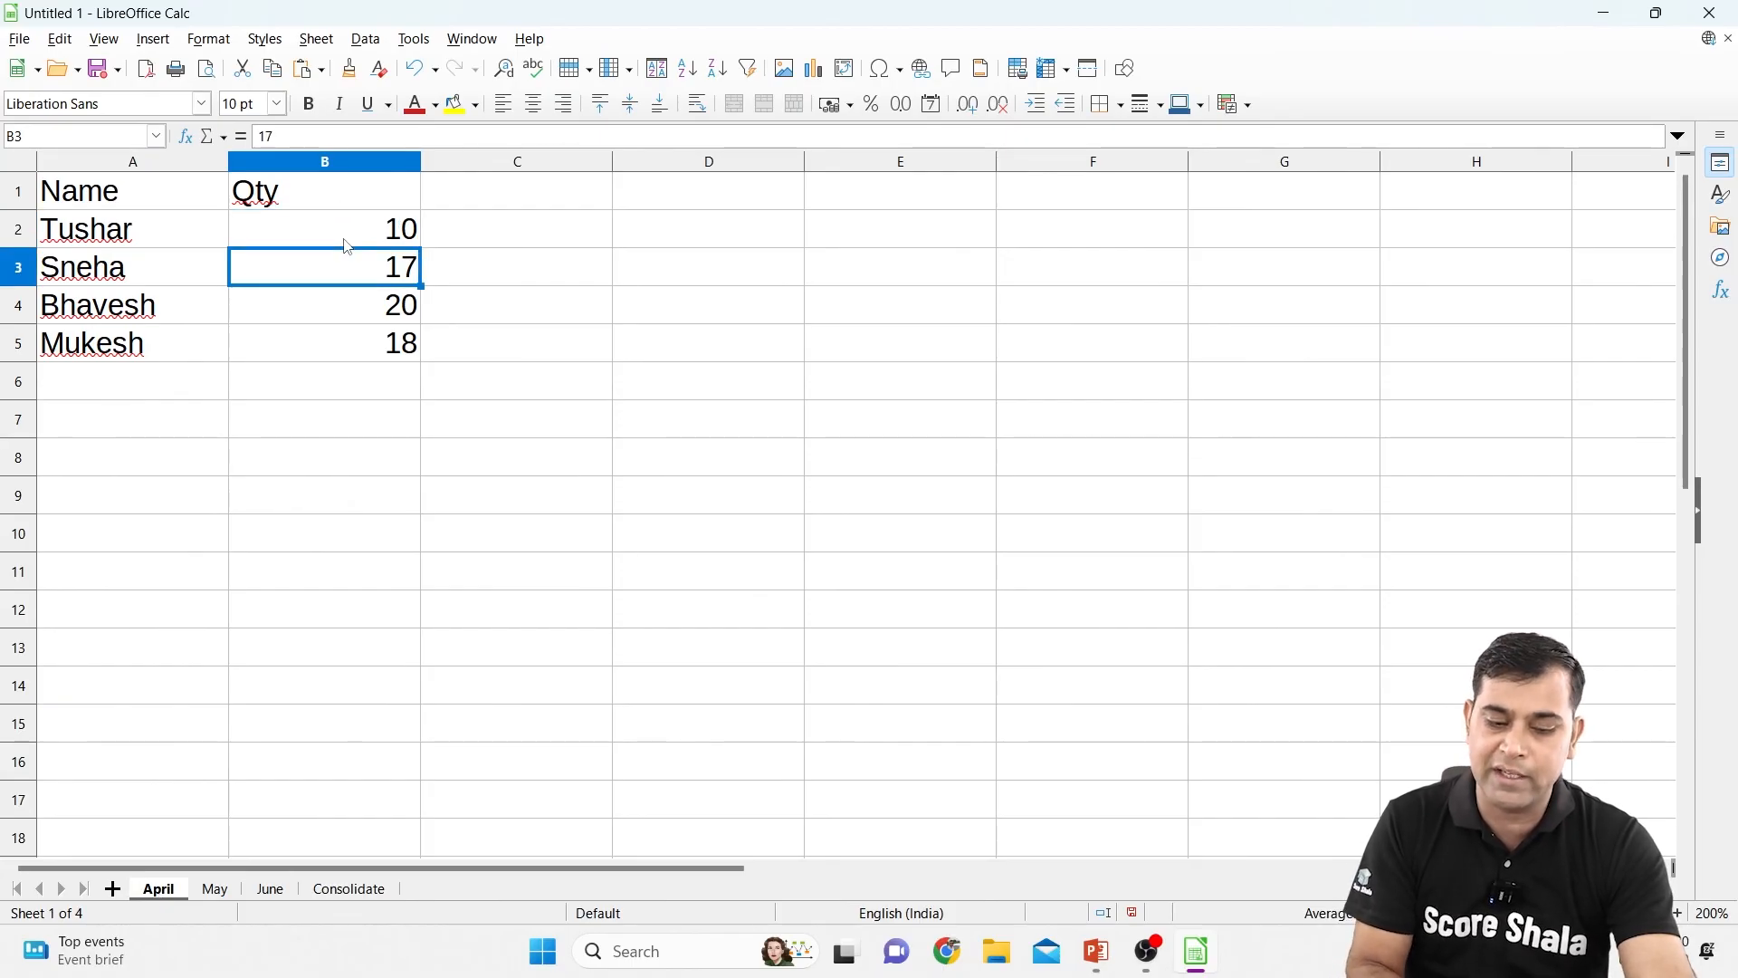
{"action": "left_click", "coordinate": [350, 889]}
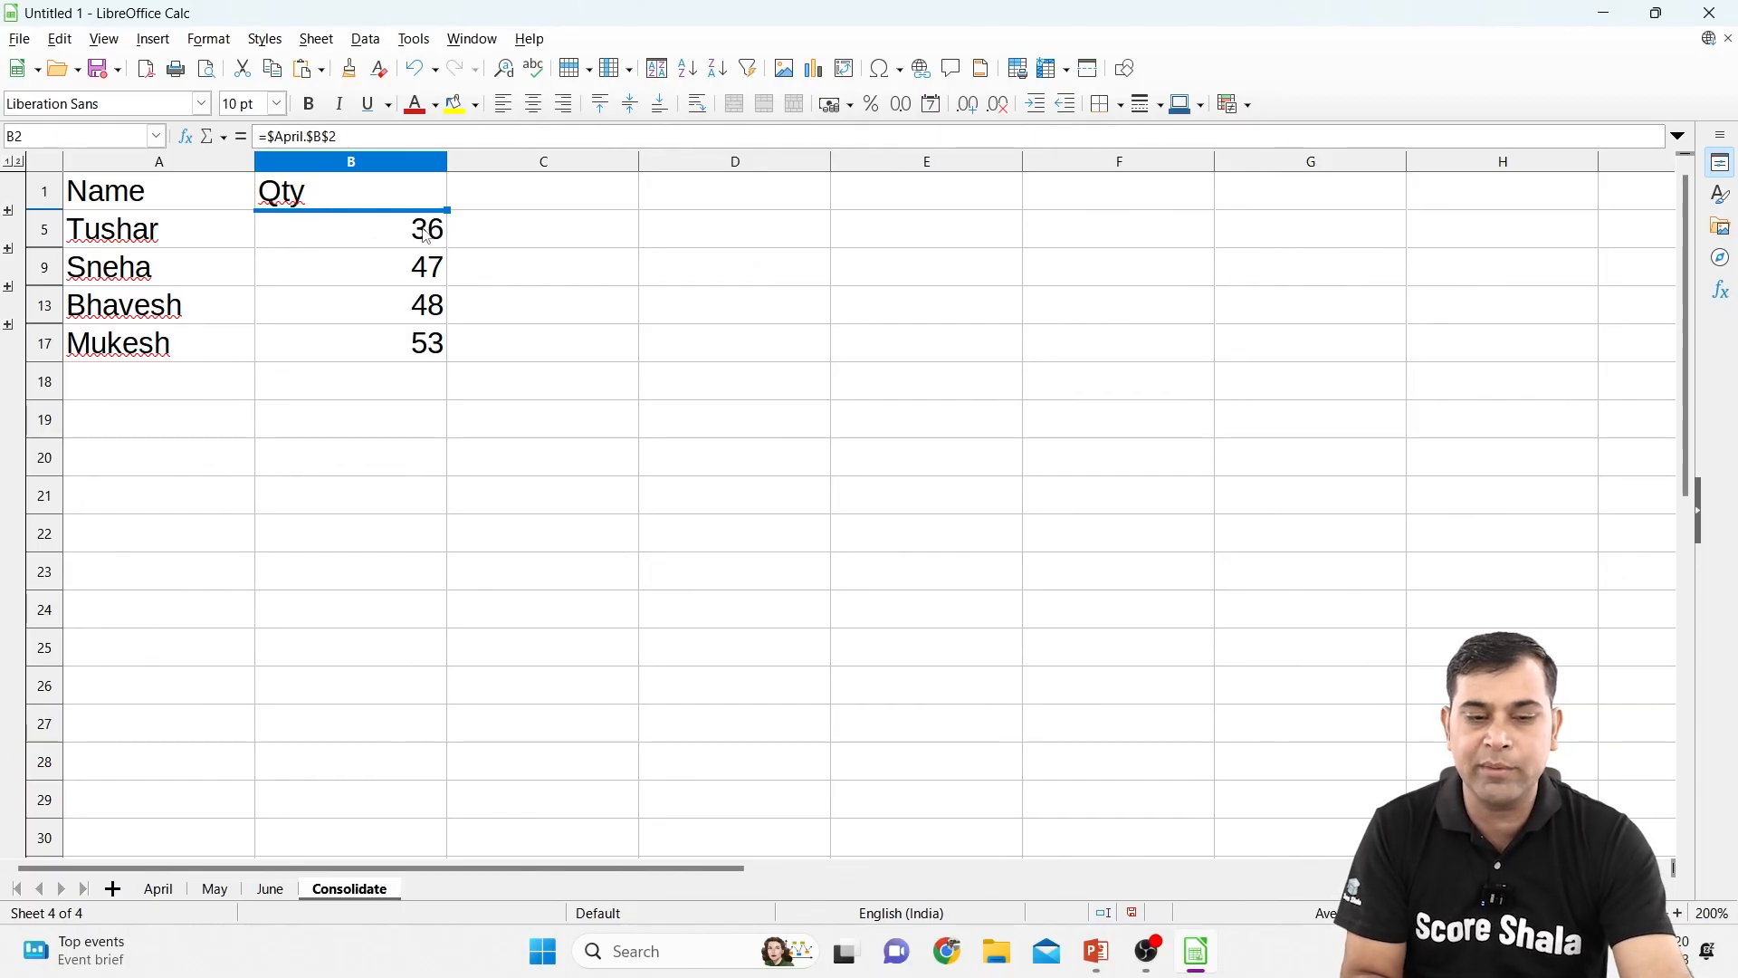
Run the Sum consolidation of the April, May and June ranges into Consolidate cell B2 again, keeping Link to source data enabled
{"action": "left_click", "coordinate": [365, 39]}
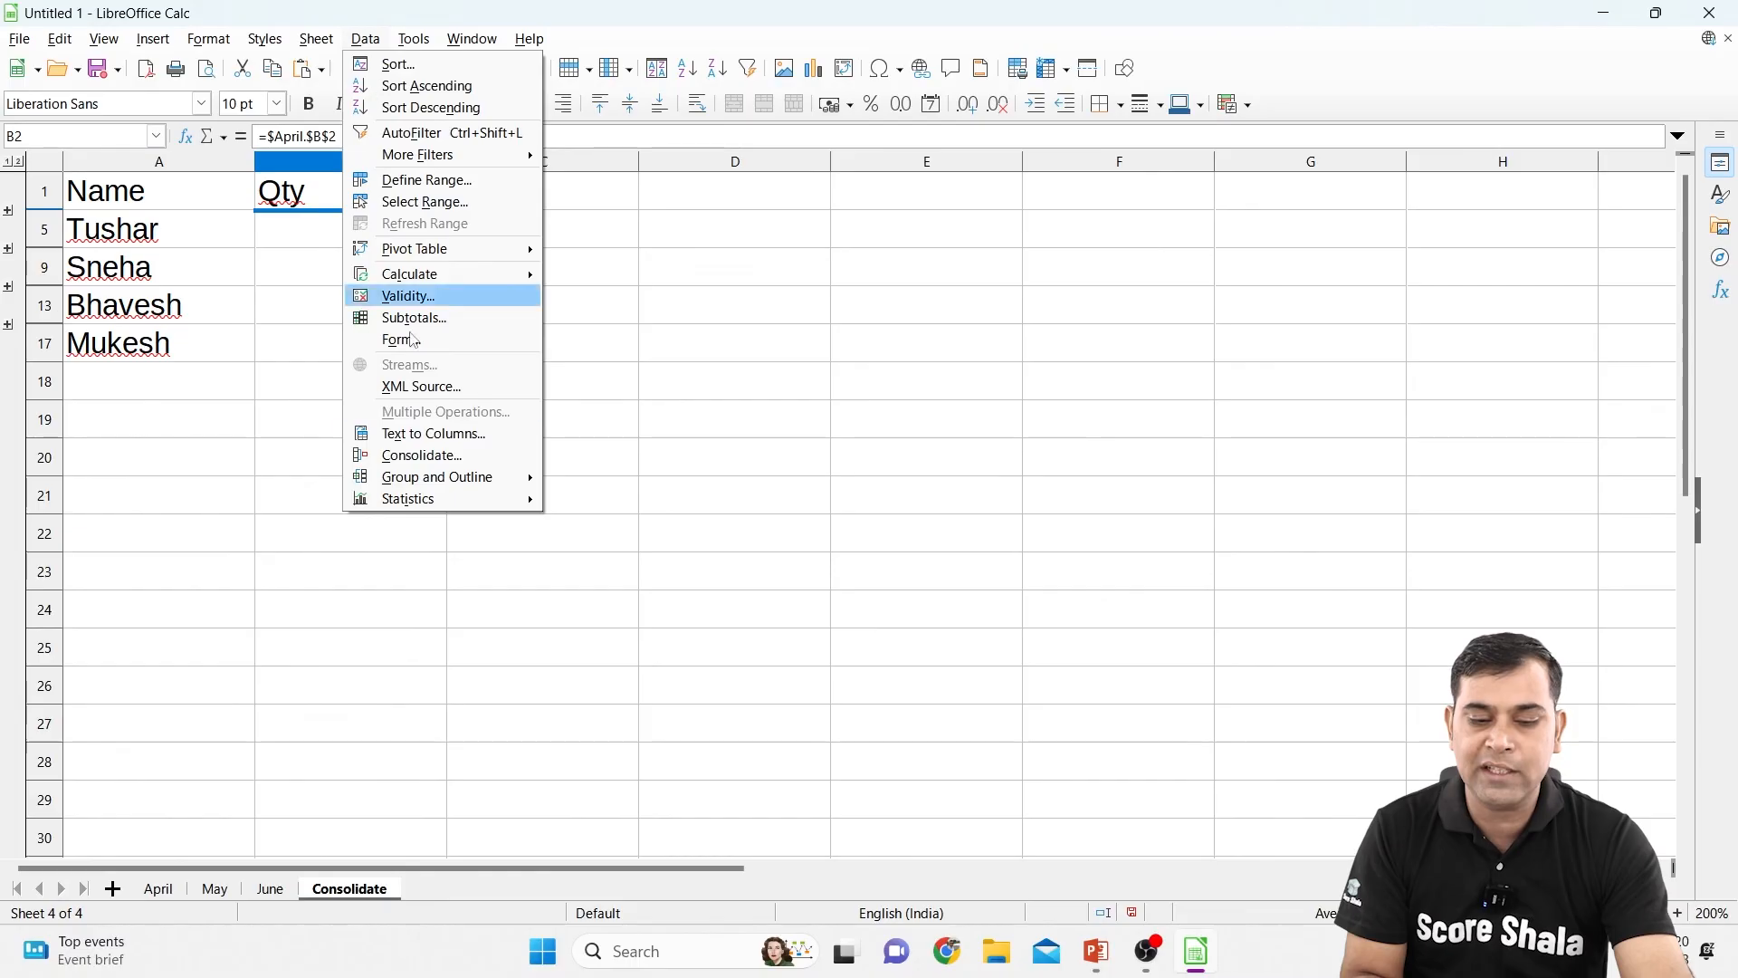
{"action": "left_click", "coordinate": [421, 456]}
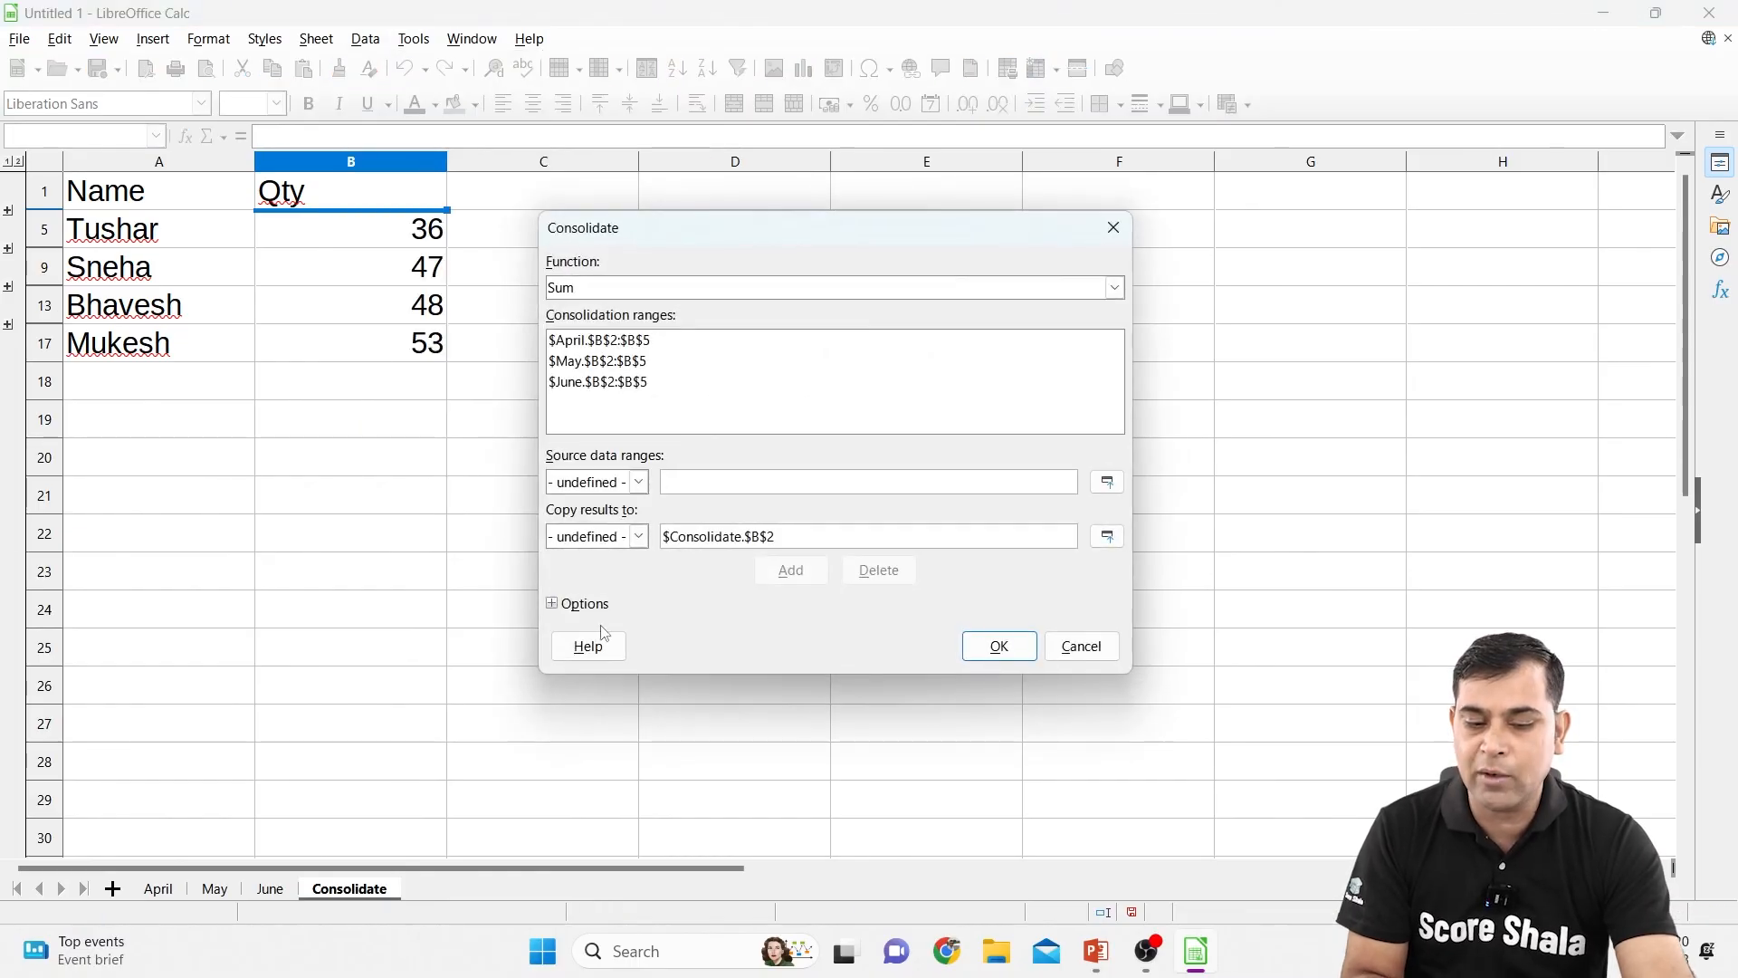
{"action": "left_click", "coordinate": [568, 605]}
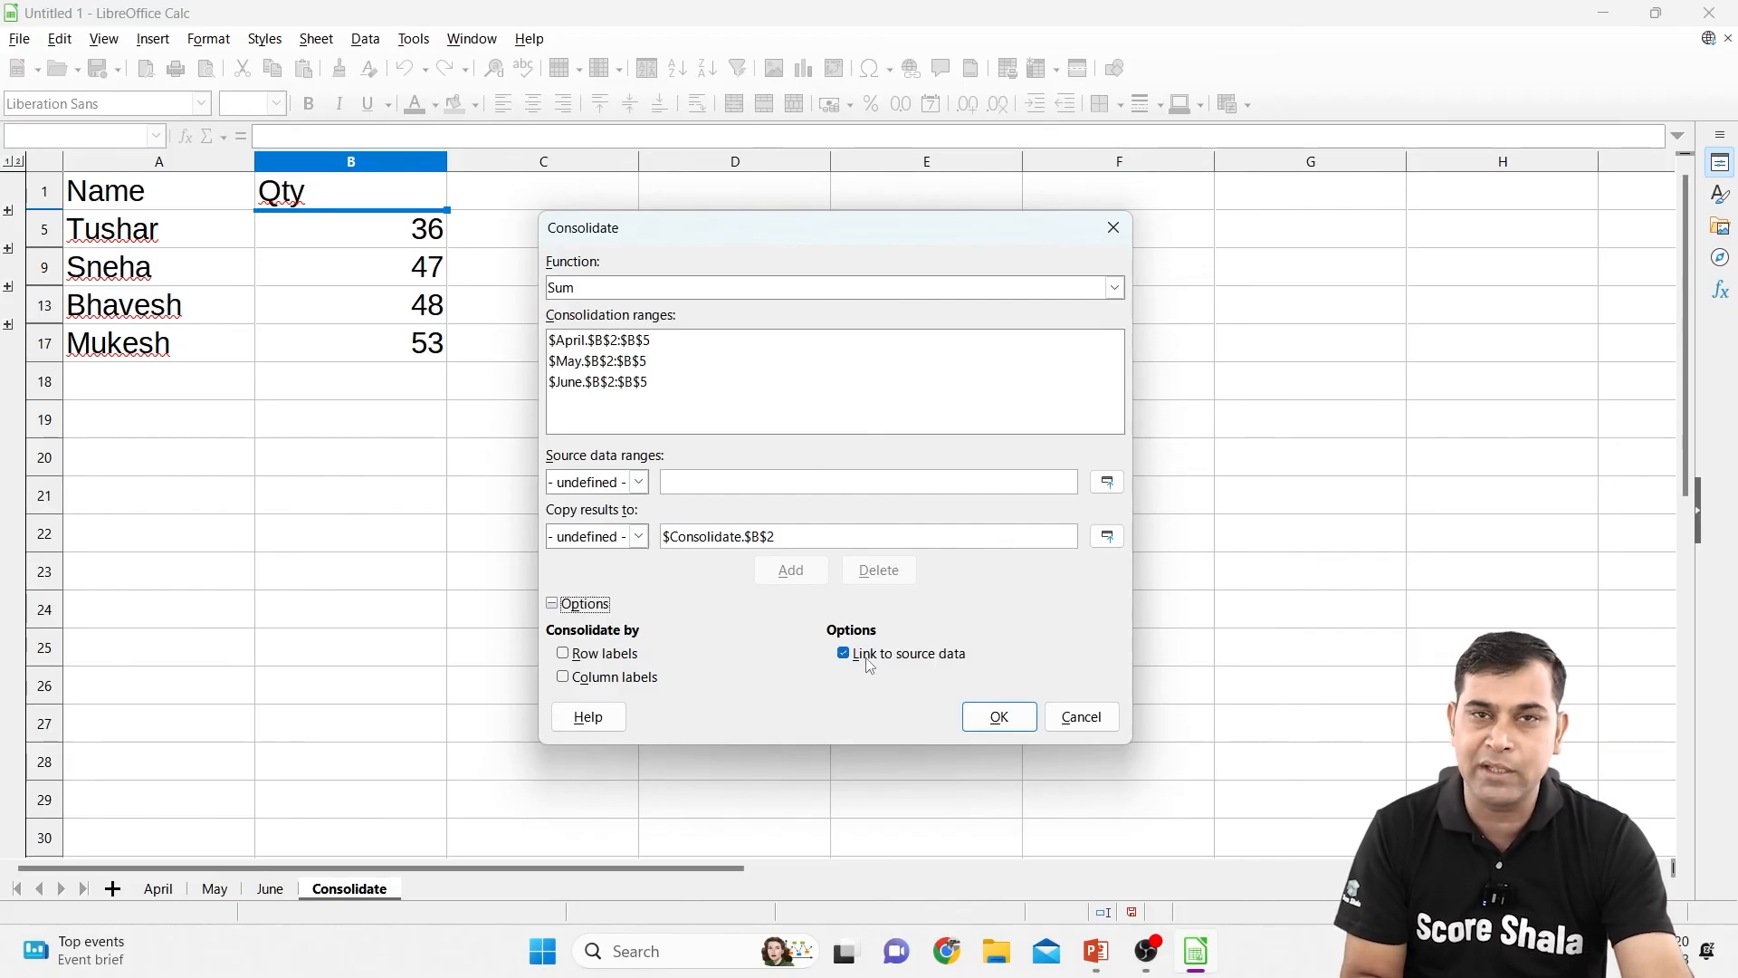
{"action": "left_click", "coordinate": [998, 716]}
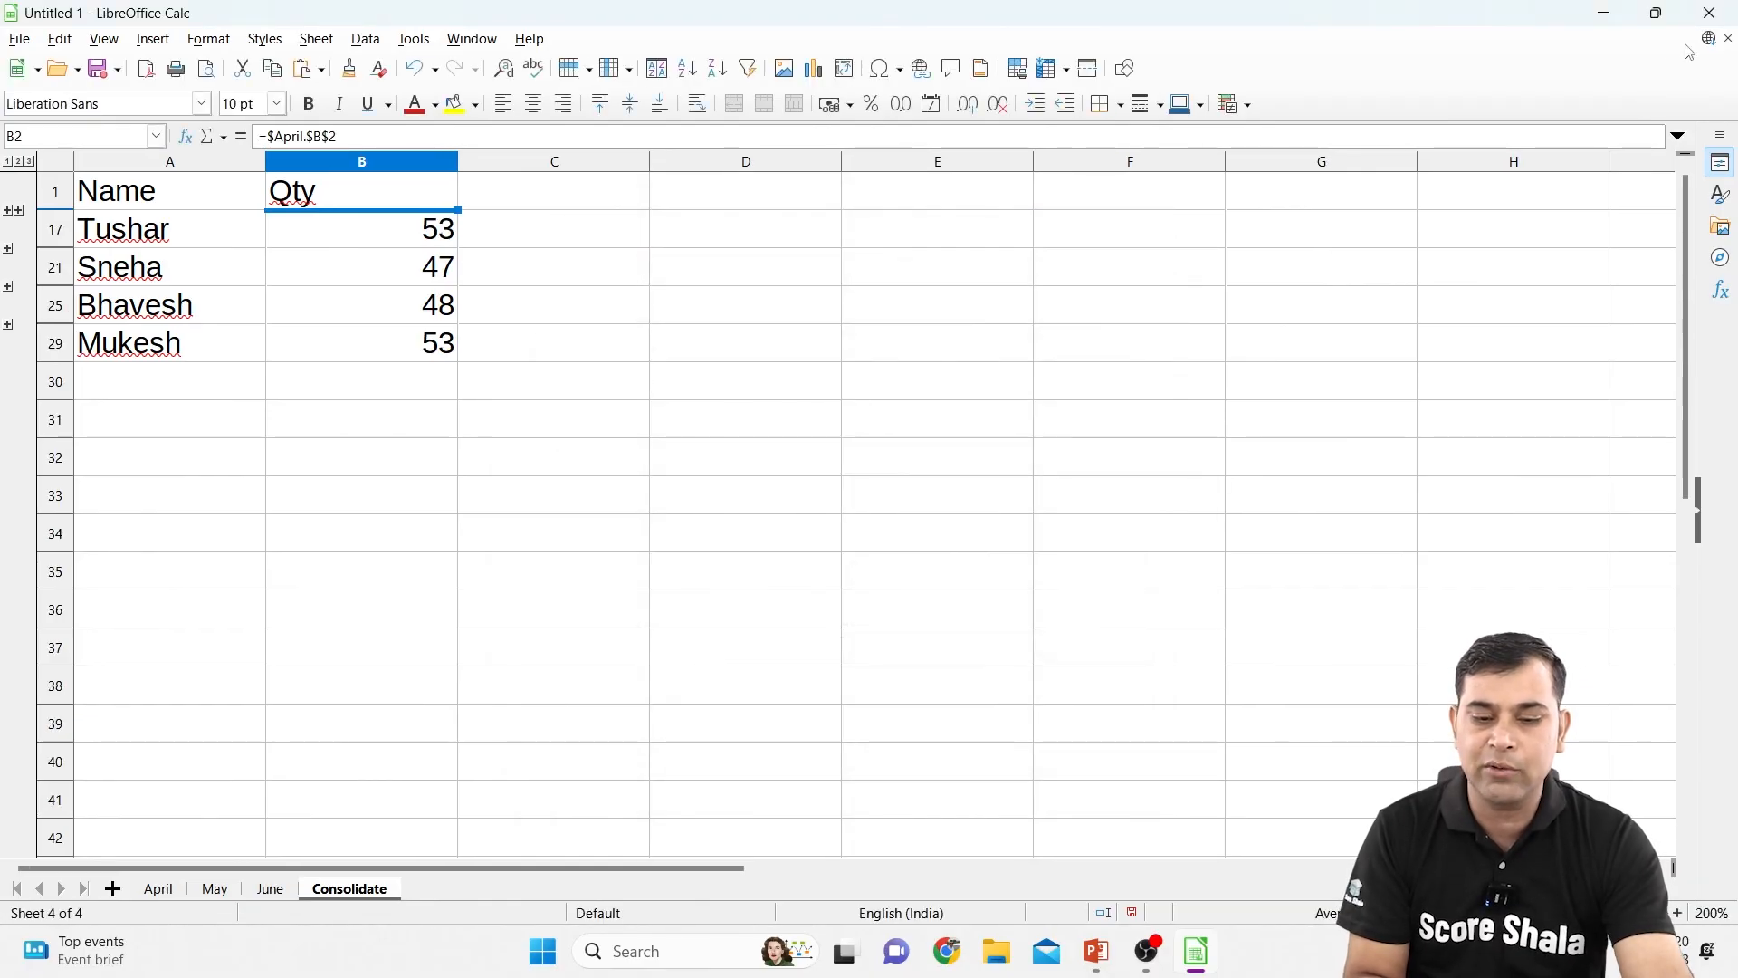
Close the spreadsheet and save its changes to the Desktop as an ODF spreadsheet named consolidate
{"action": "left_click", "coordinate": [1720, 19]}
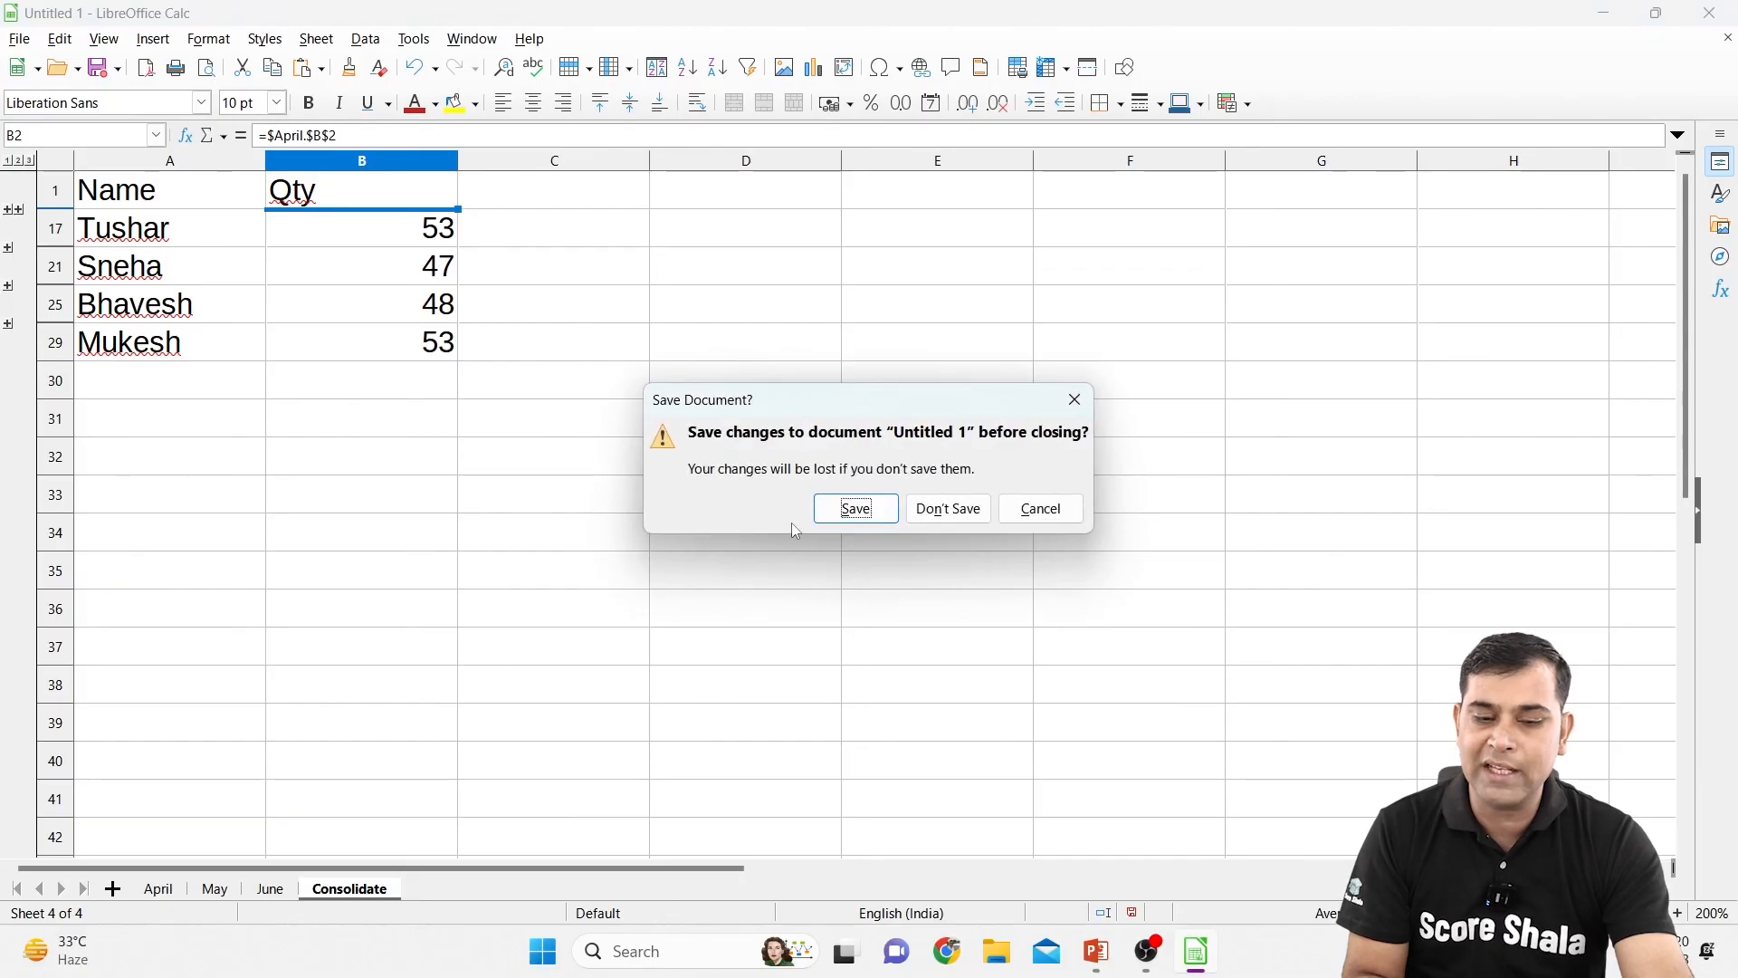
{"action": "left_click", "coordinate": [855, 508]}
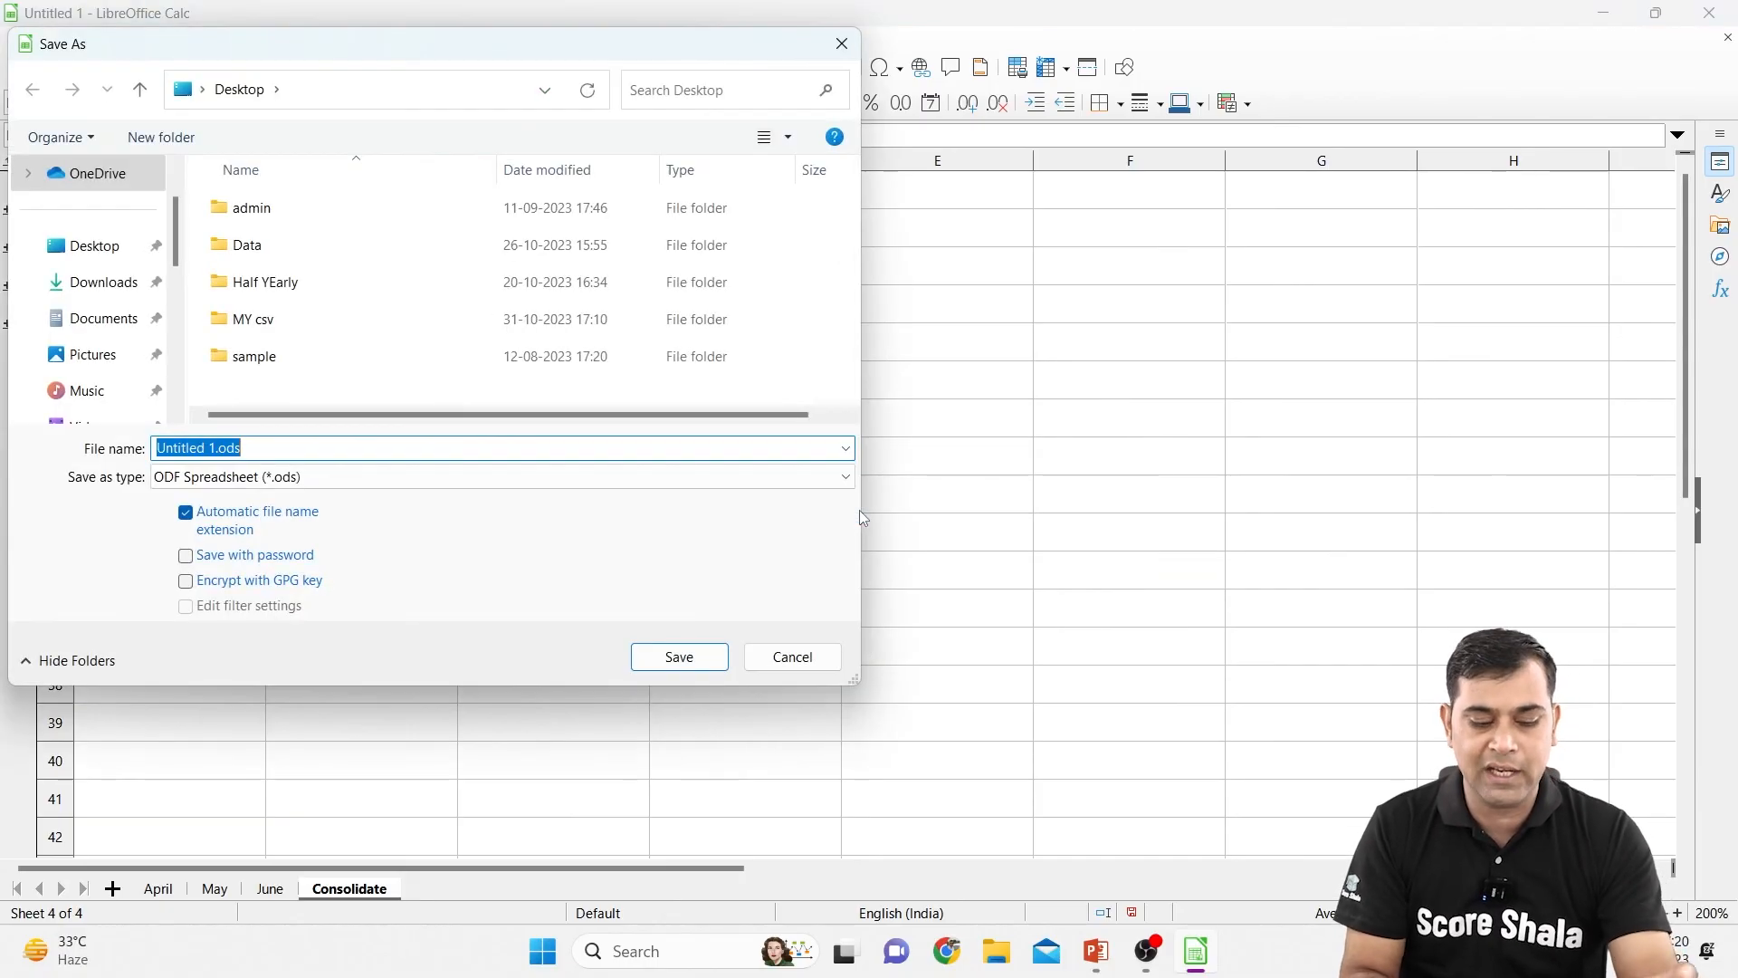
{"action": "type", "text": "consolidate"}
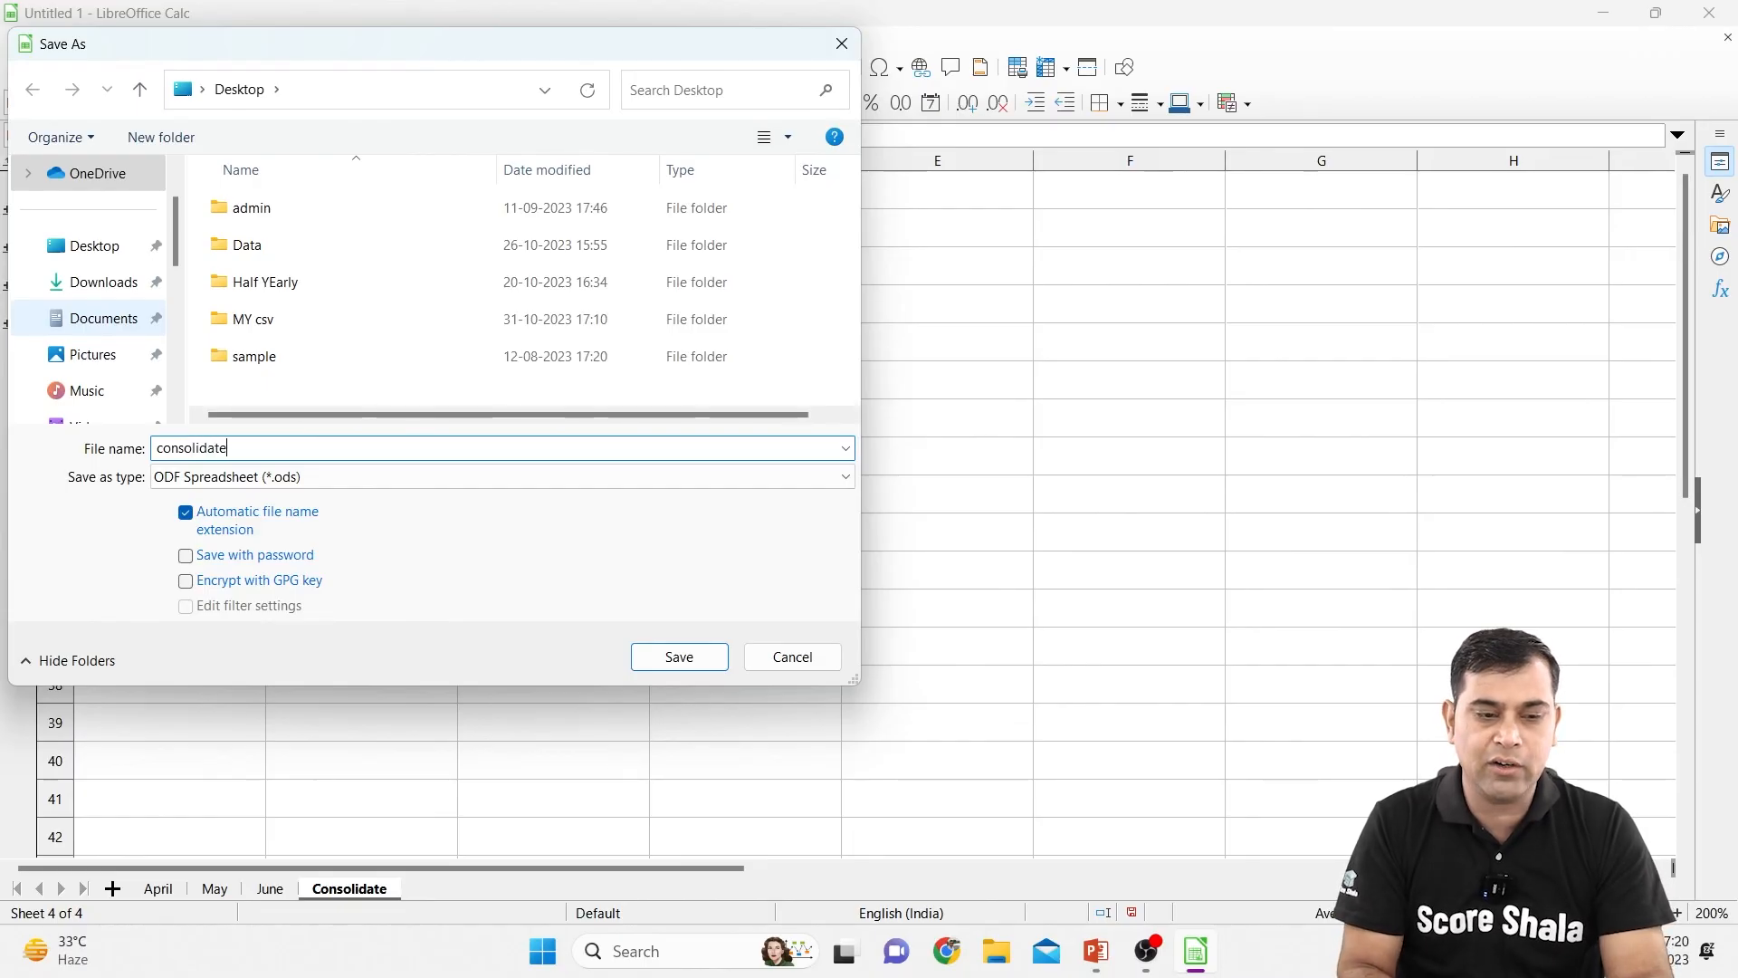
{"action": "left_click", "coordinate": [688, 661]}
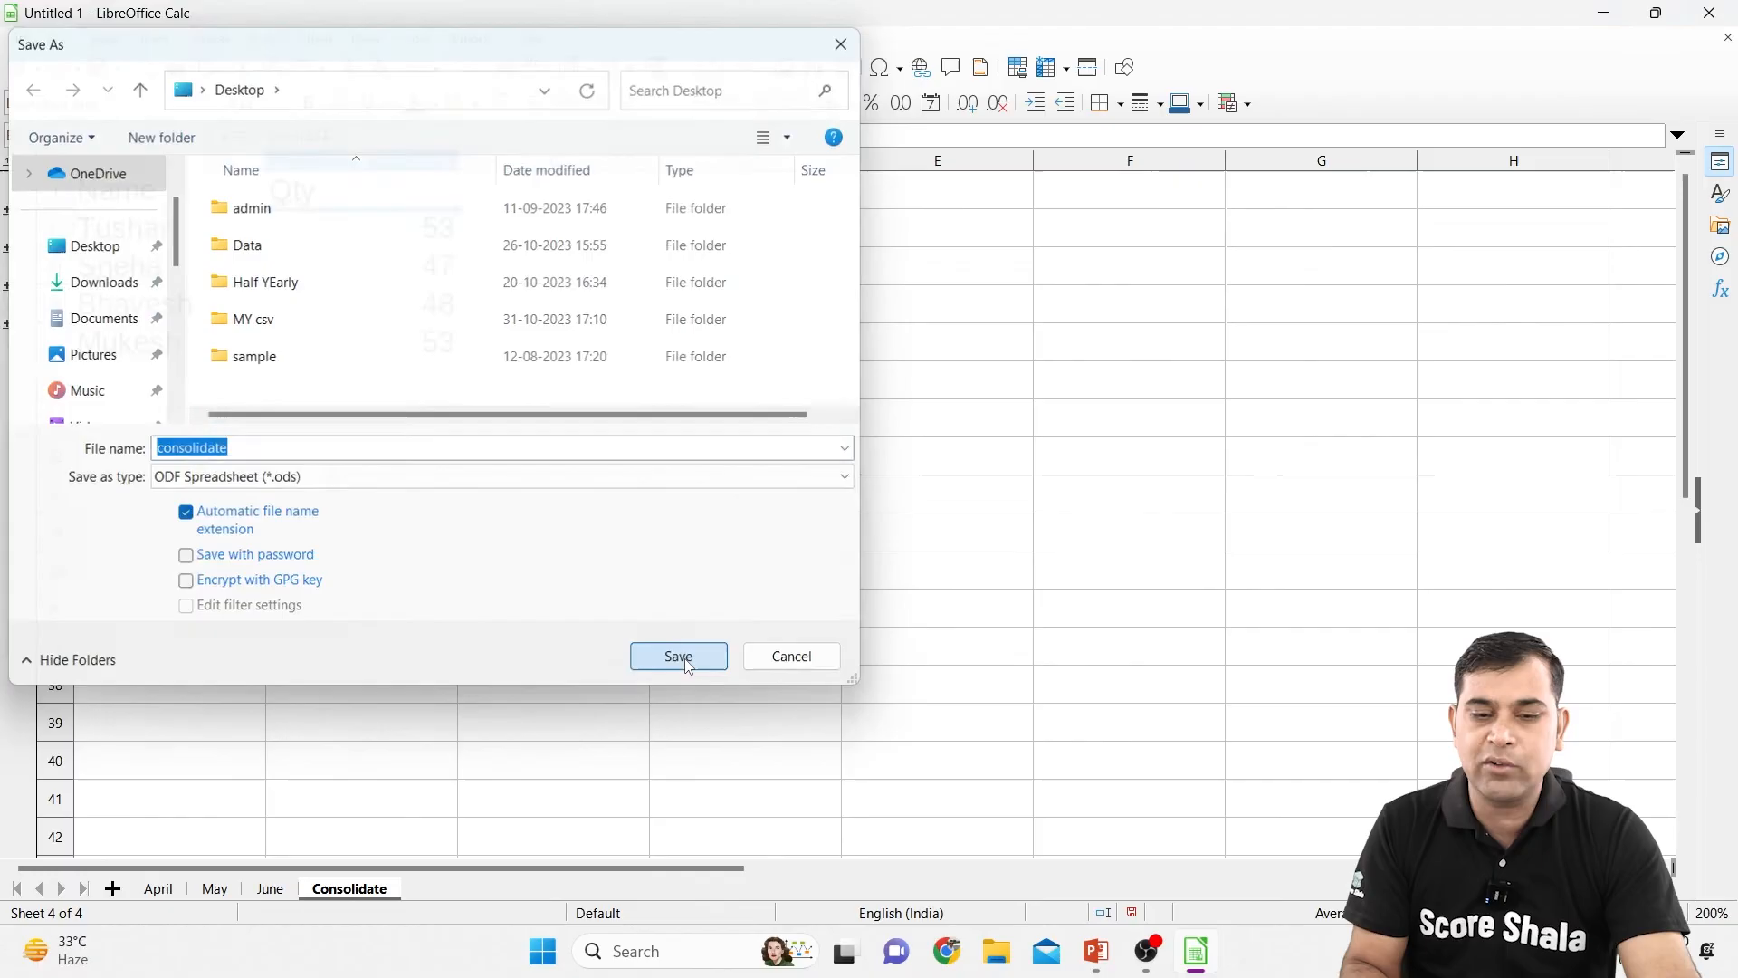